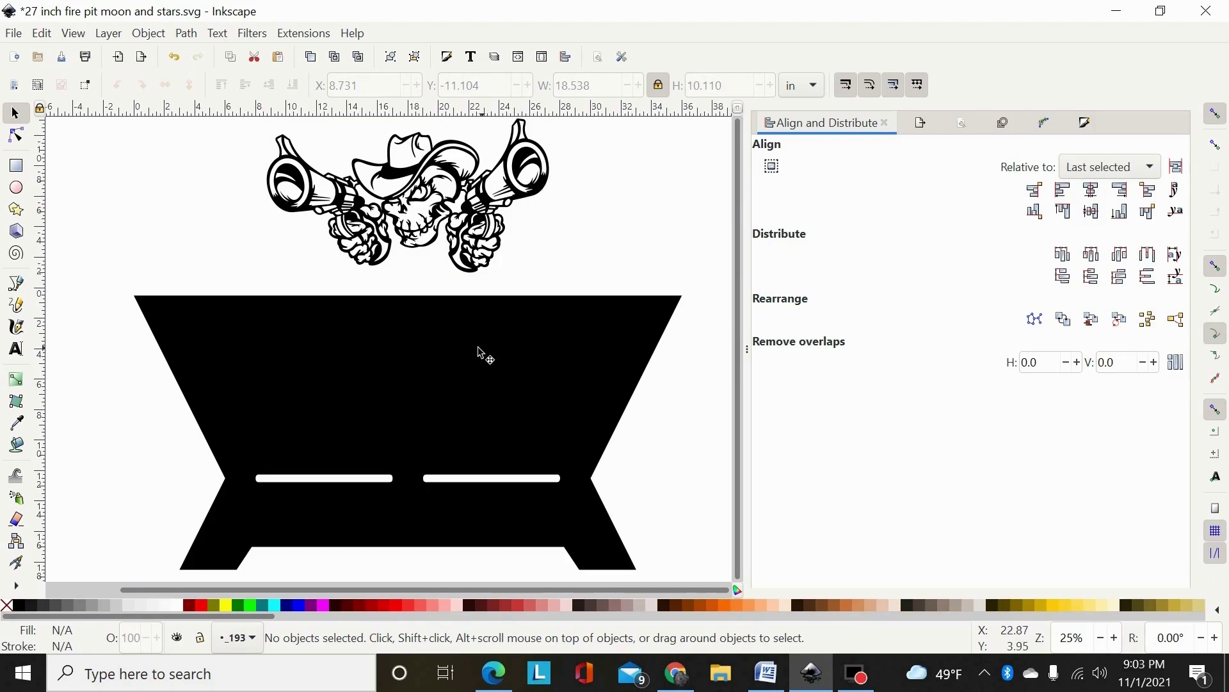
- Fill the skull-and-pistols artwork red and move it straight down onto the upper part of the black fire pit panel
left_click(357, 343)
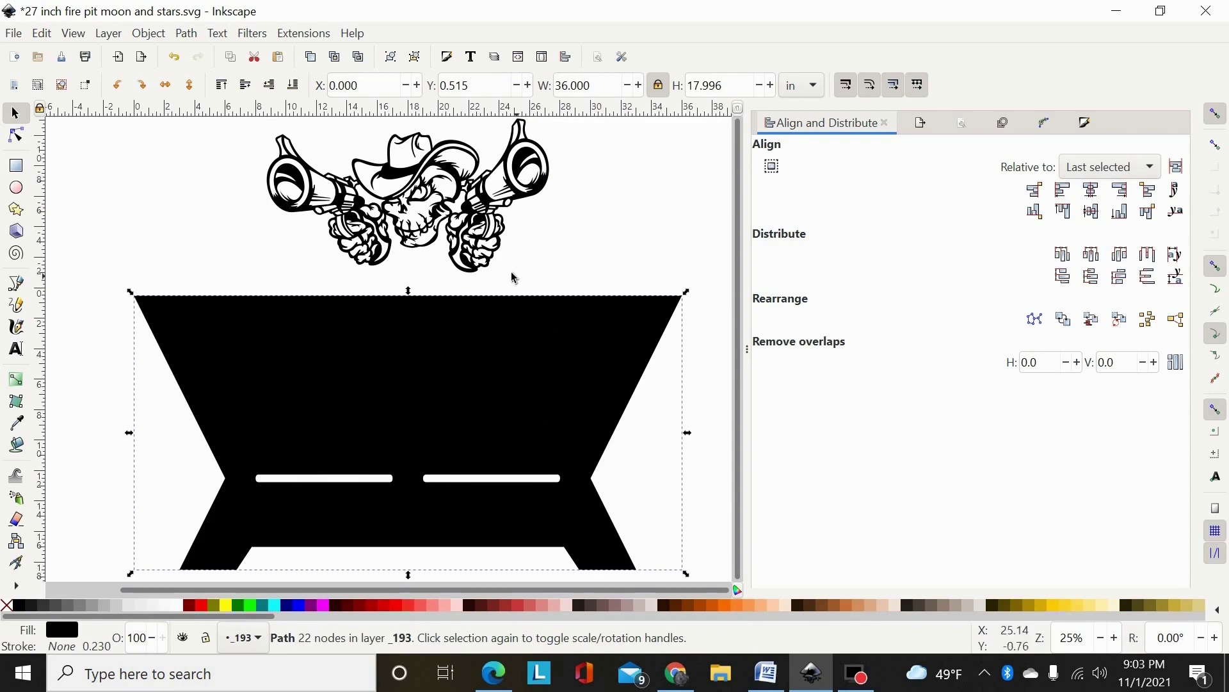
left_click(466, 196)
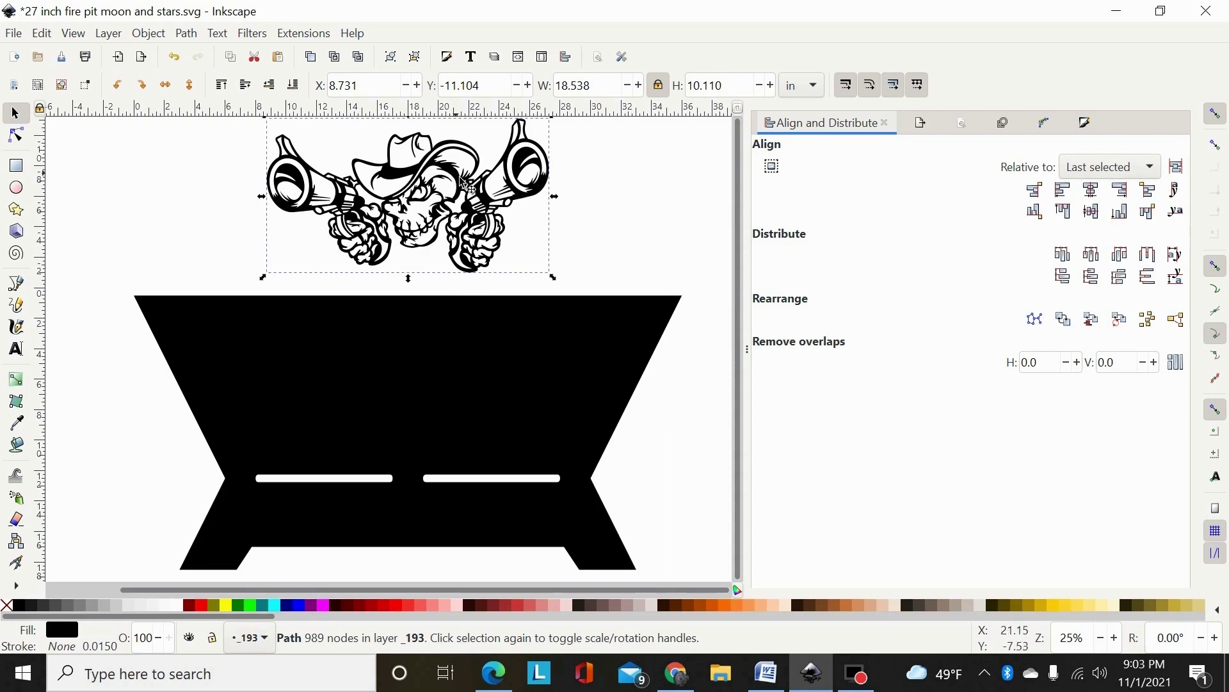
left_click(196, 604)
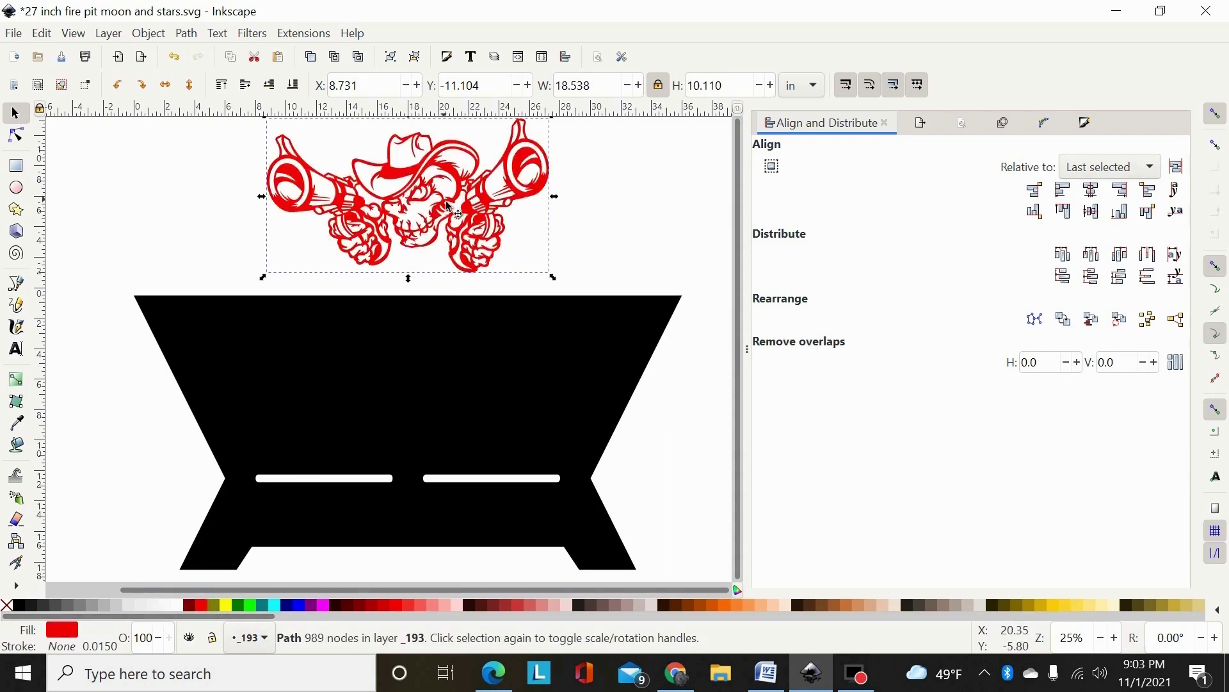
left_click_drag(449, 206, 452, 398)
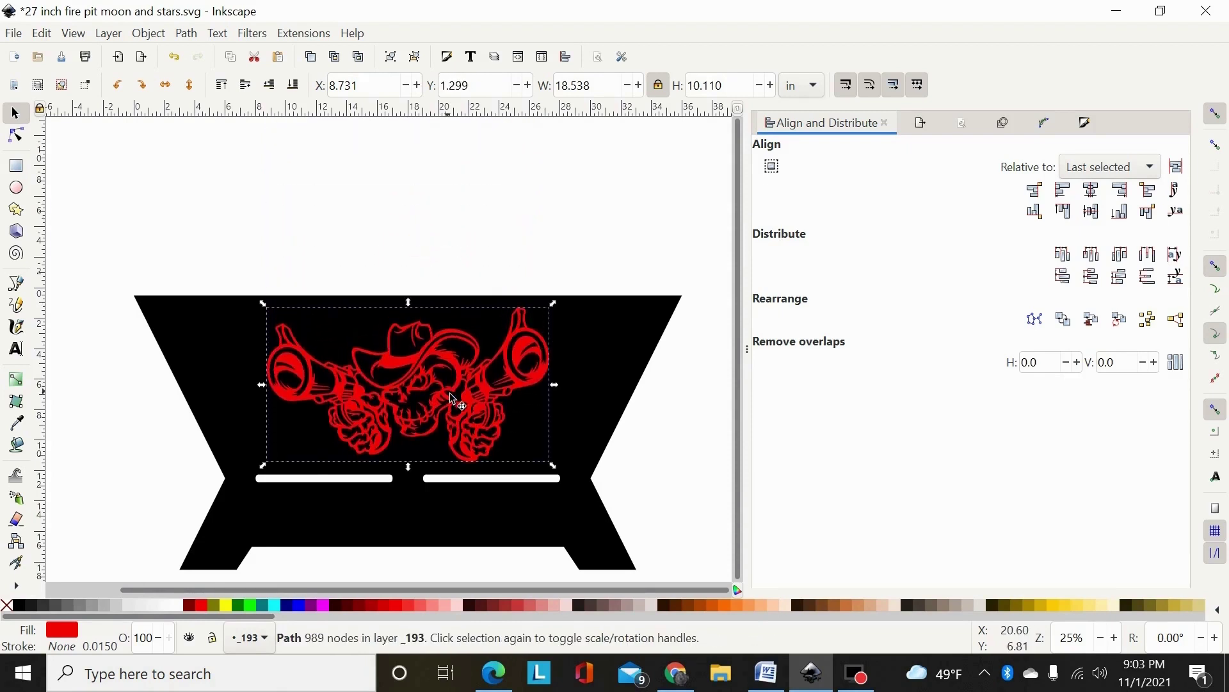
- Duplicate the red skull artwork in place and fill the copy blue
key("plus")
key("plus")
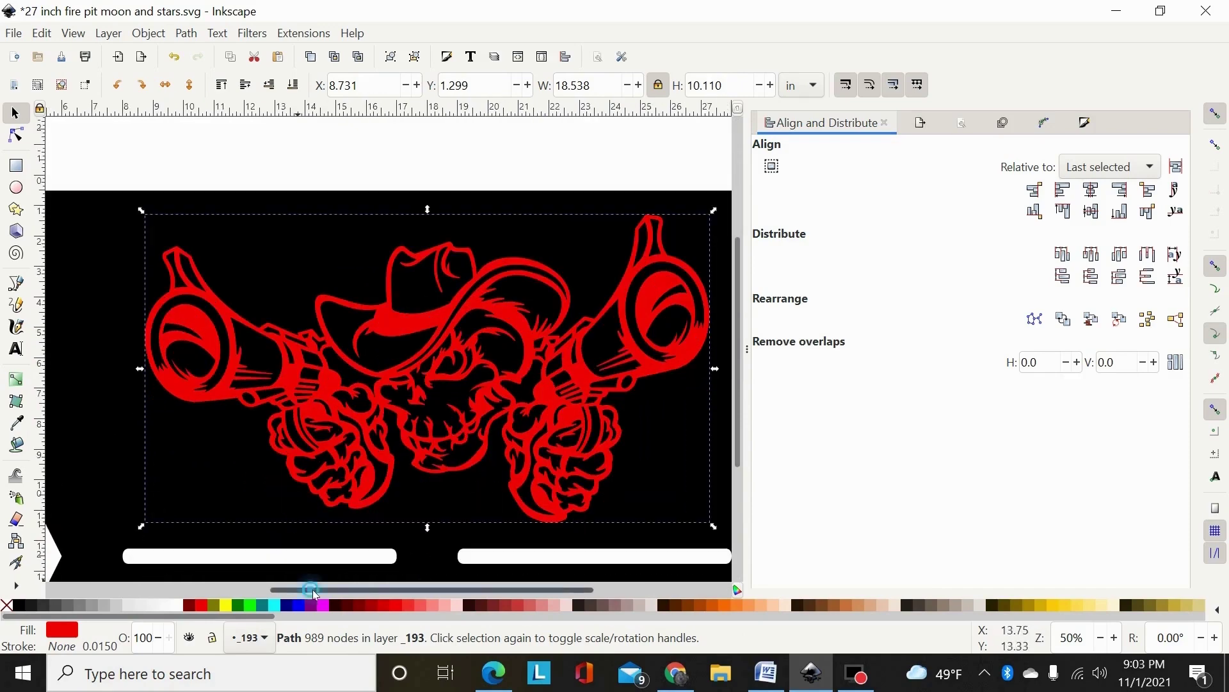
left_click_drag(310, 588, 330, 587)
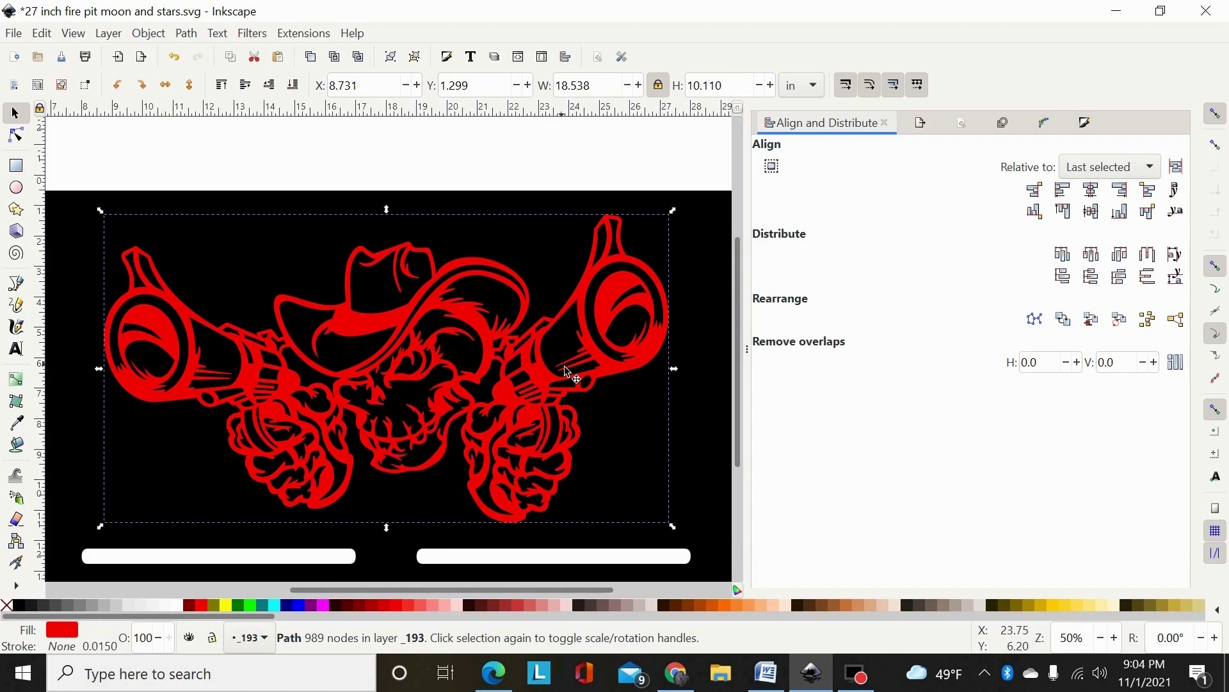
left_click(301, 605)
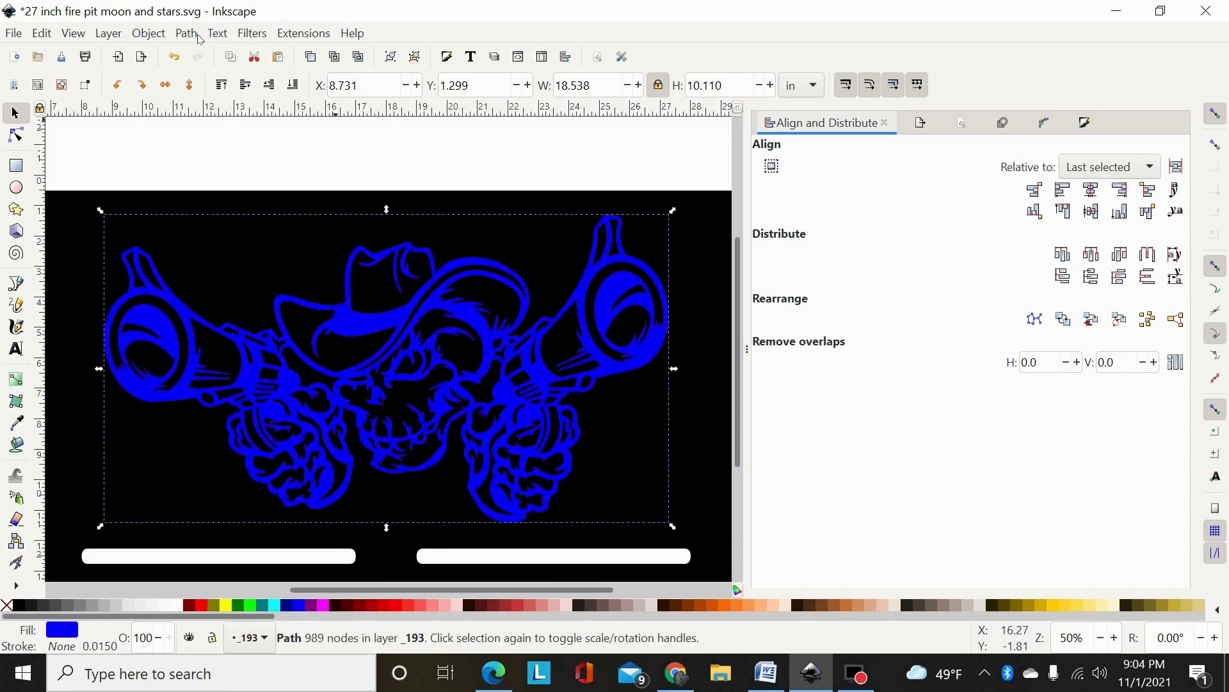
- Break the blue copy apart and union its pieces into one solid silhouette
key("ctrl+shift+k")
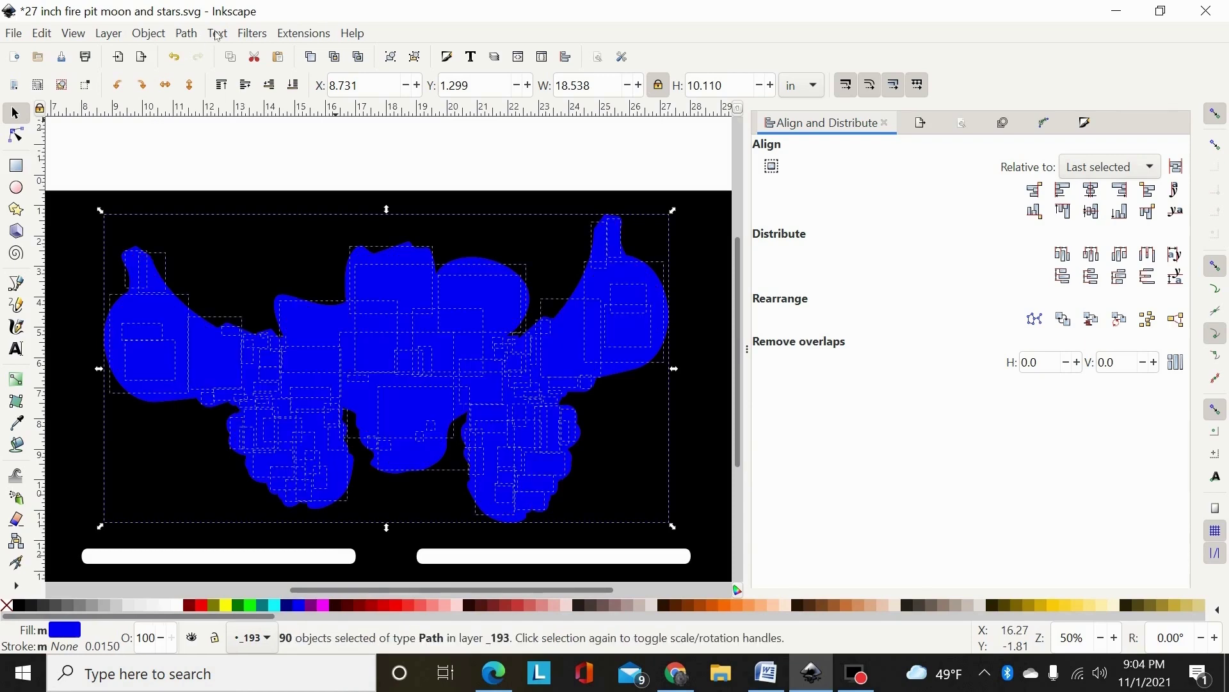
left_click(195, 36)
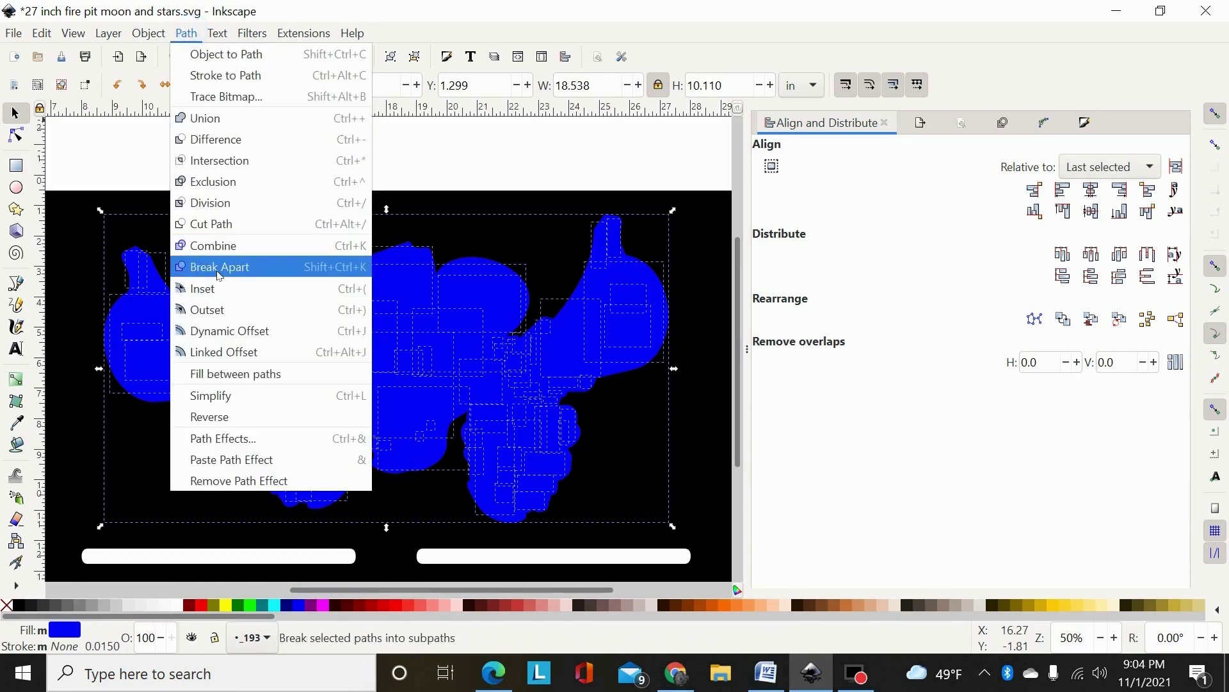
left_click(503, 139)
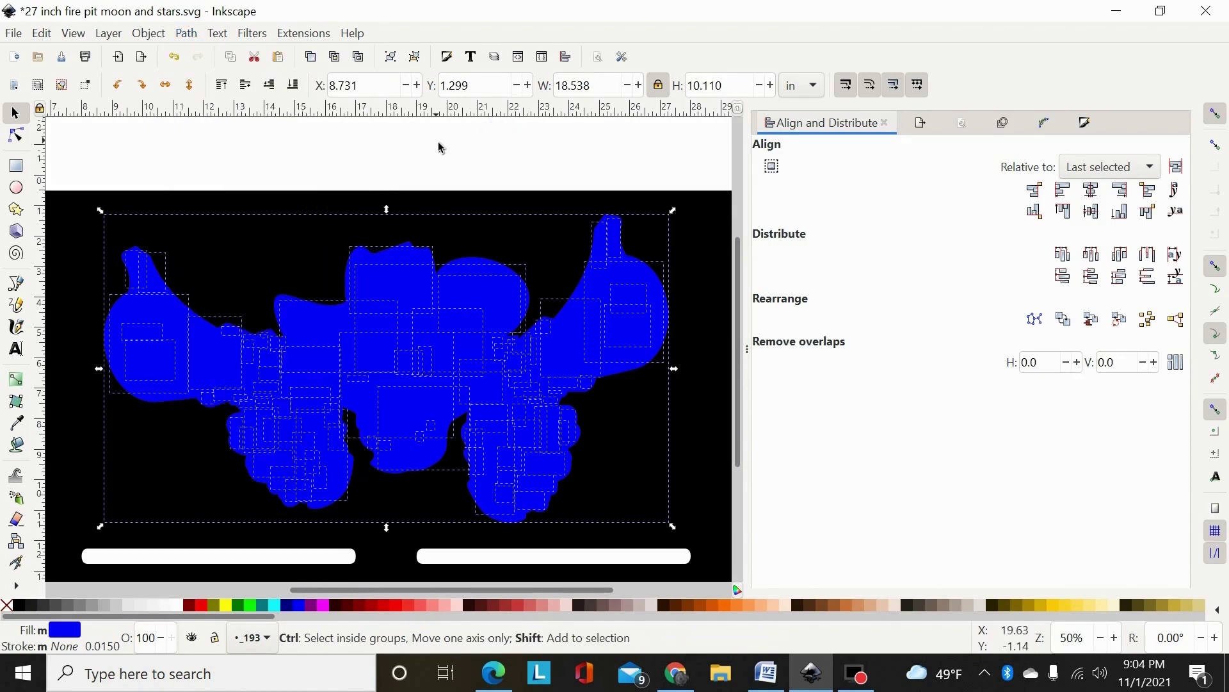
key("ctrl+k")
left_click(186, 34)
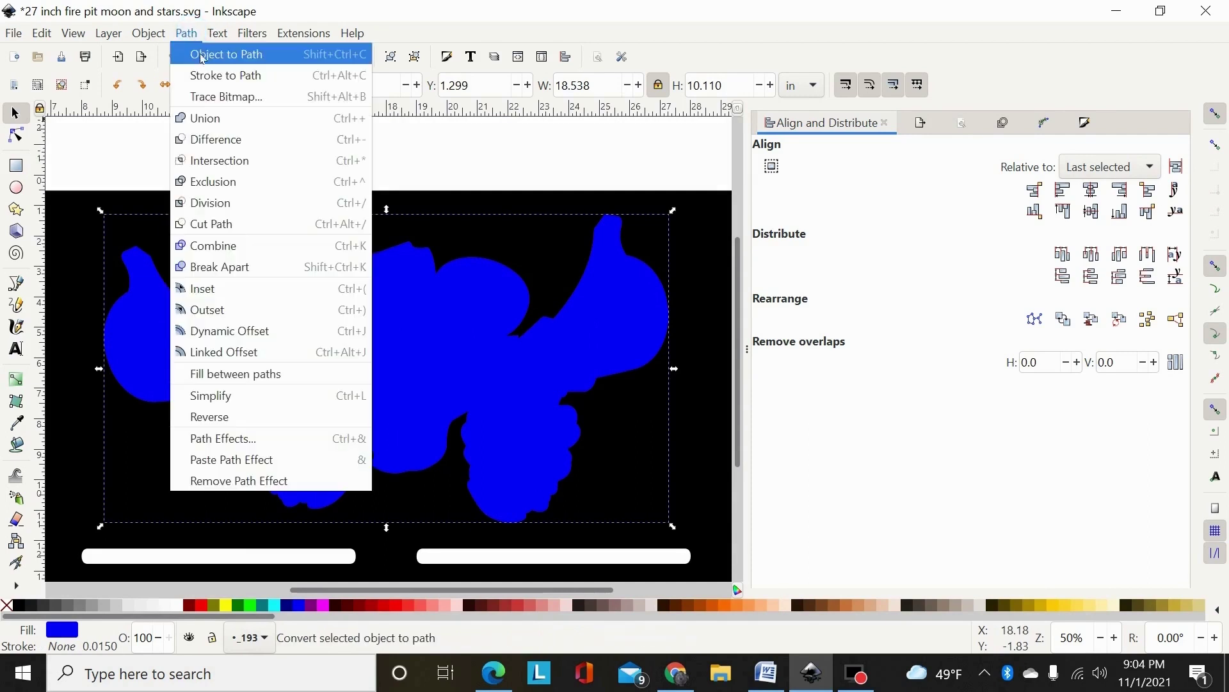
left_click(510, 159)
- Lower the blue silhouette behind the red artwork and outset it five times to form a border around it
left_click(500, 275)
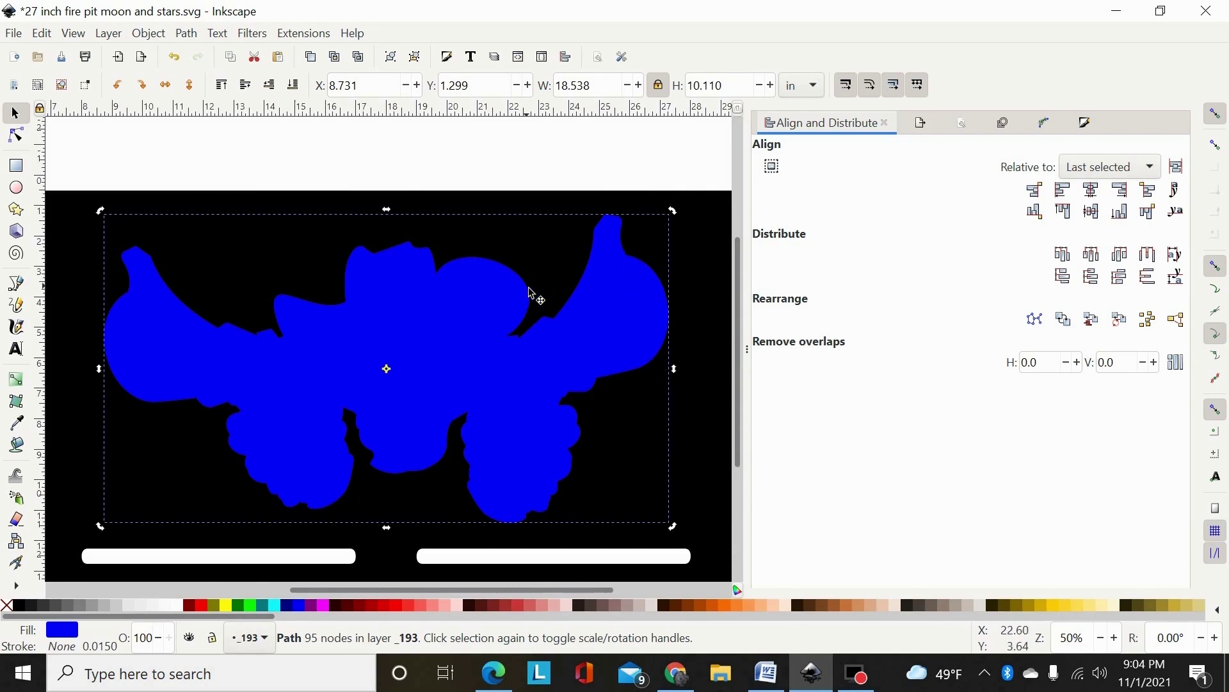
key("Page_Down")
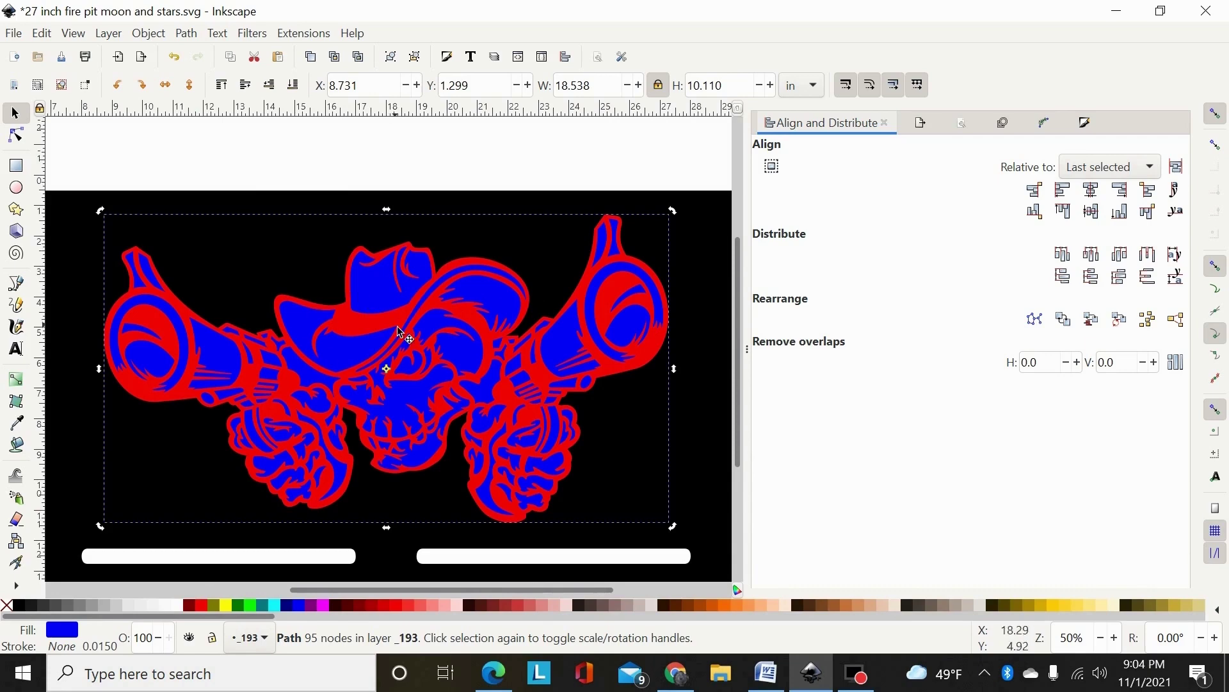
left_click(185, 36)
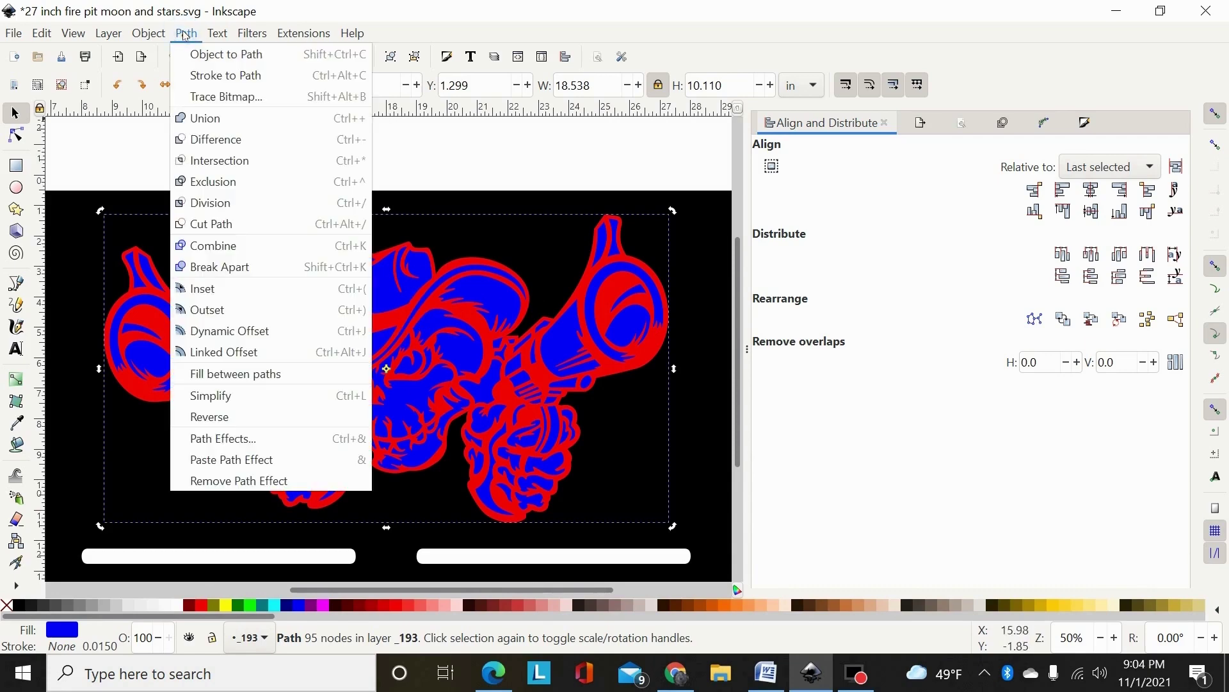
left_click(207, 311)
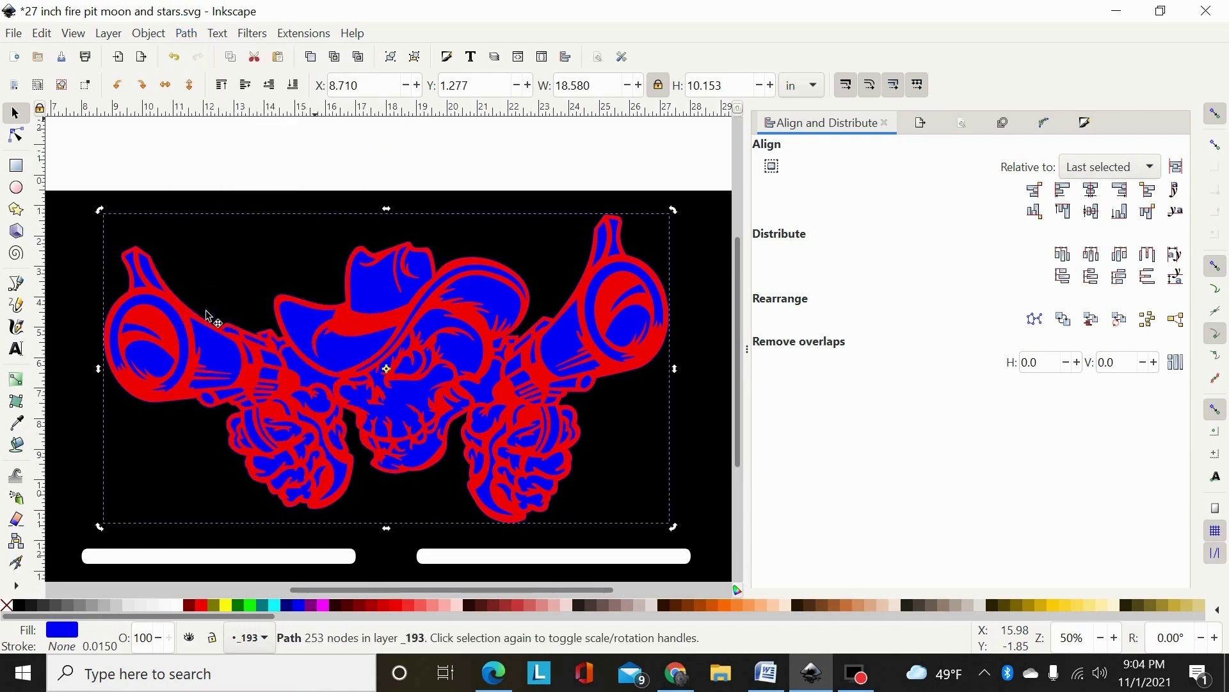
key("ctrl")
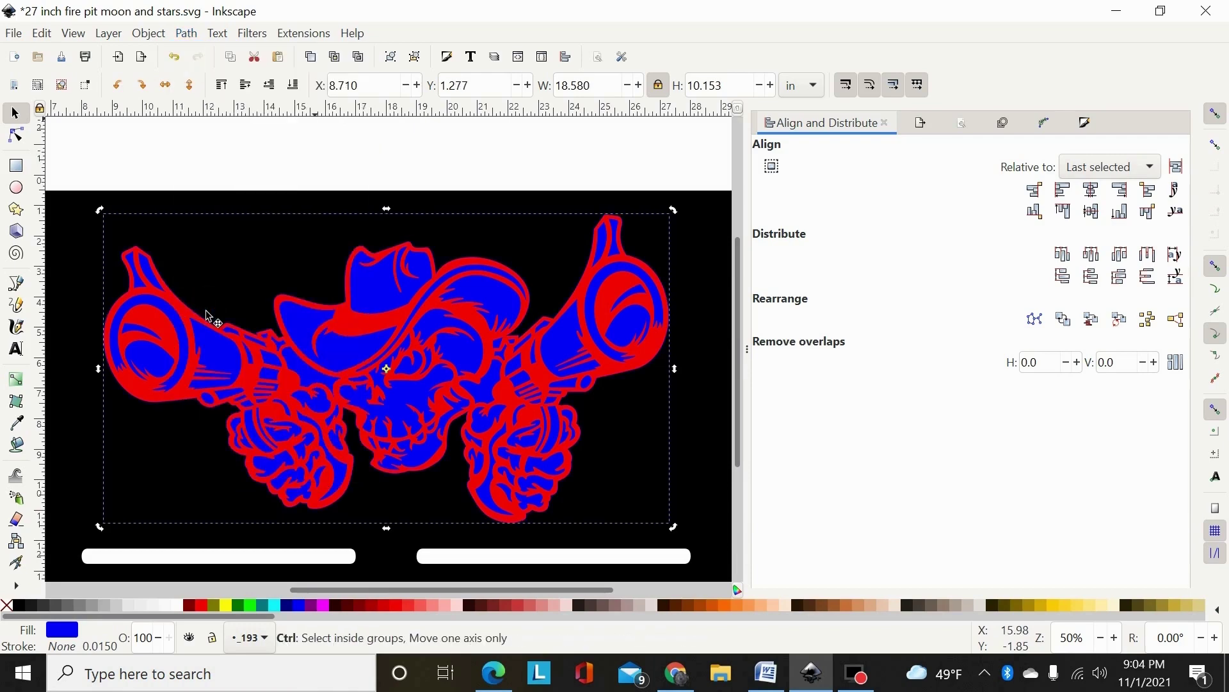
key("ctrl+parenright")
key("ctrl+parenright")
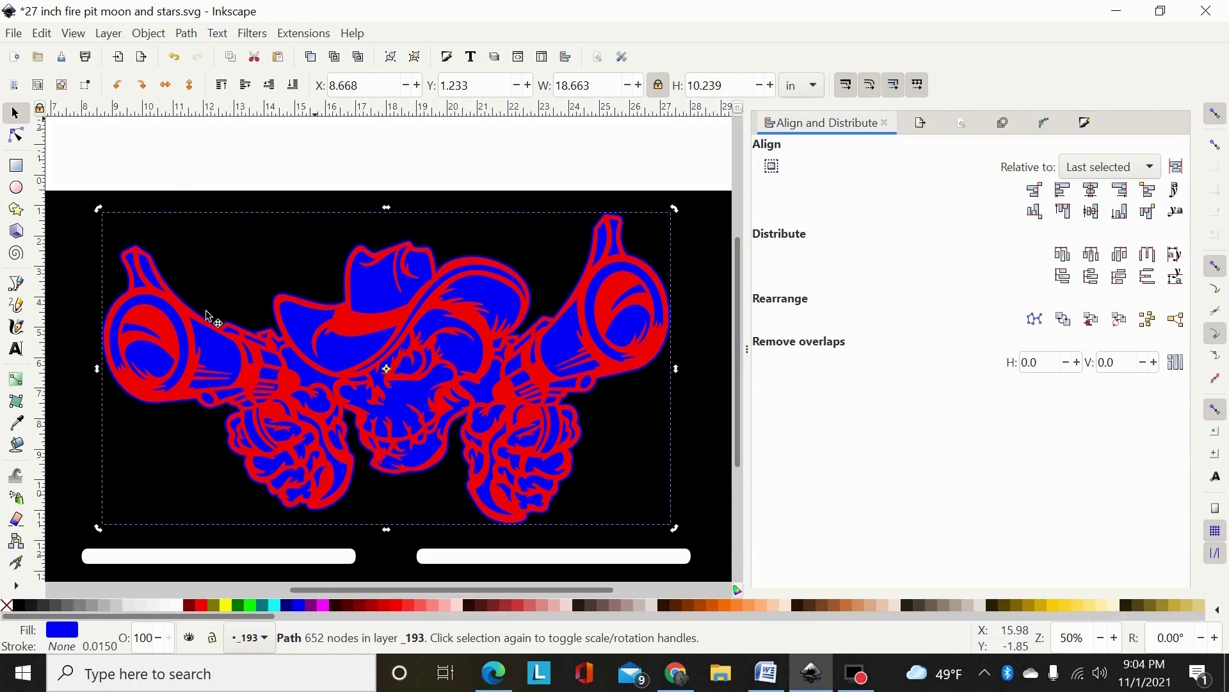
key("ctrl+parenright")
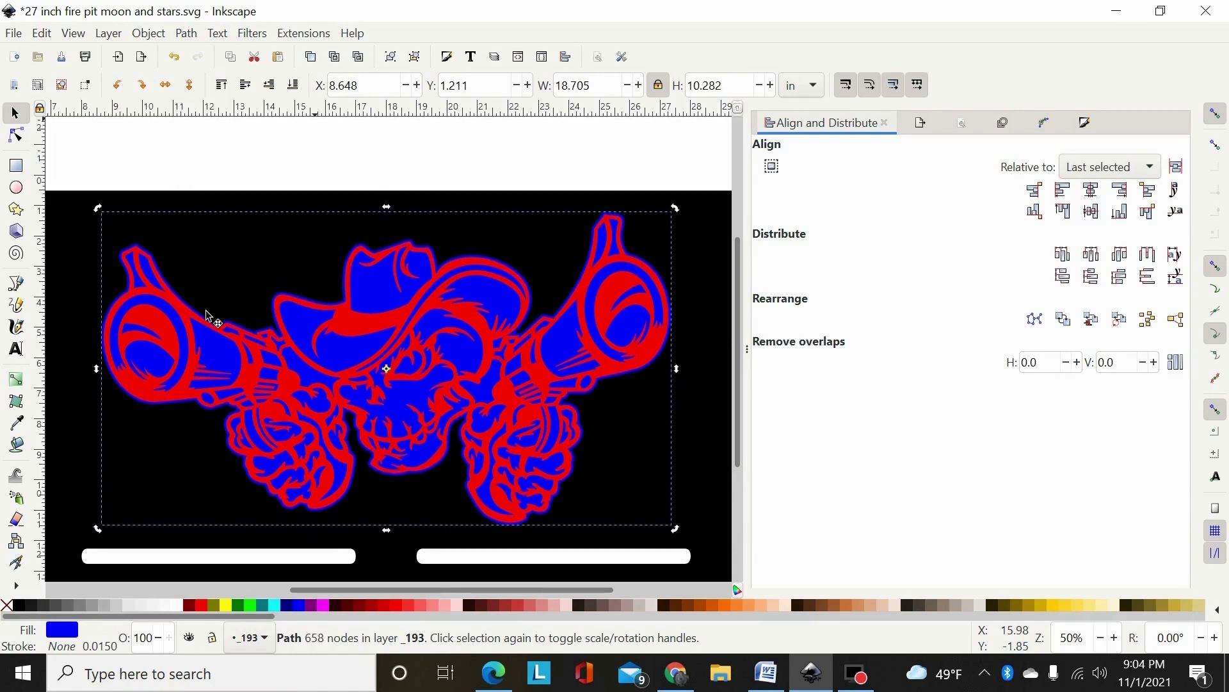
key("ctrl+parenright")
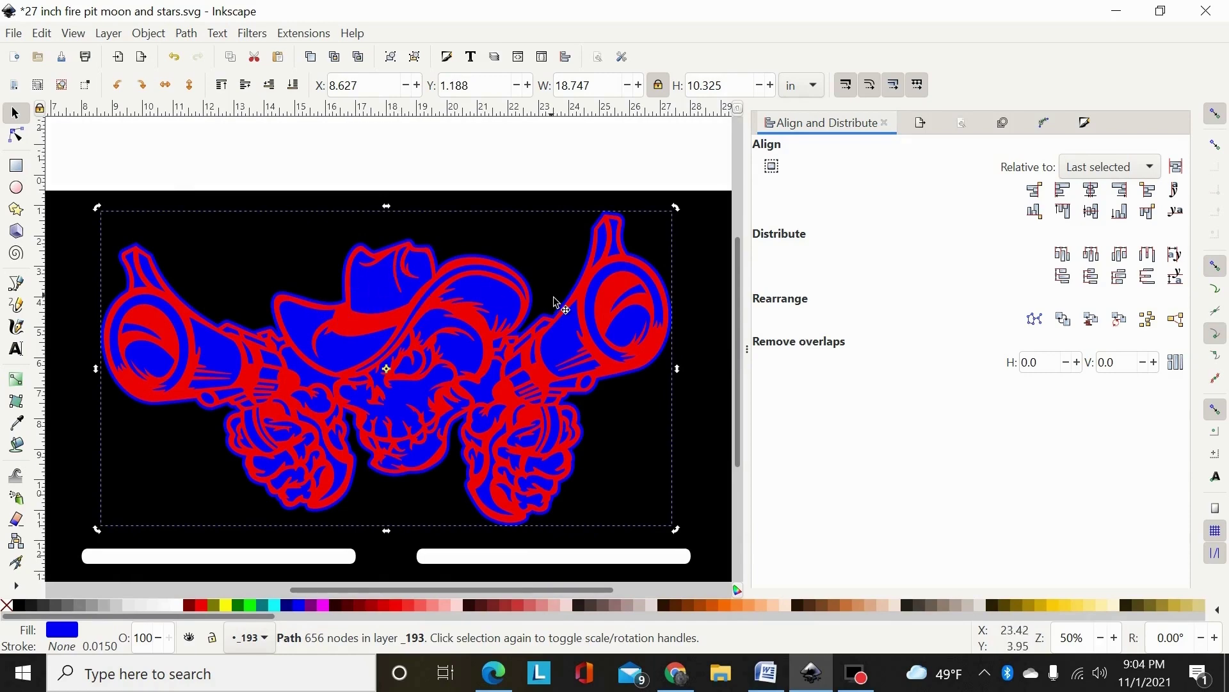
- Gauge the blue border's width above the hat with a small green circle scaled to about 0.09 in, and delete the circle
scroll(555, 298, "up", 3)
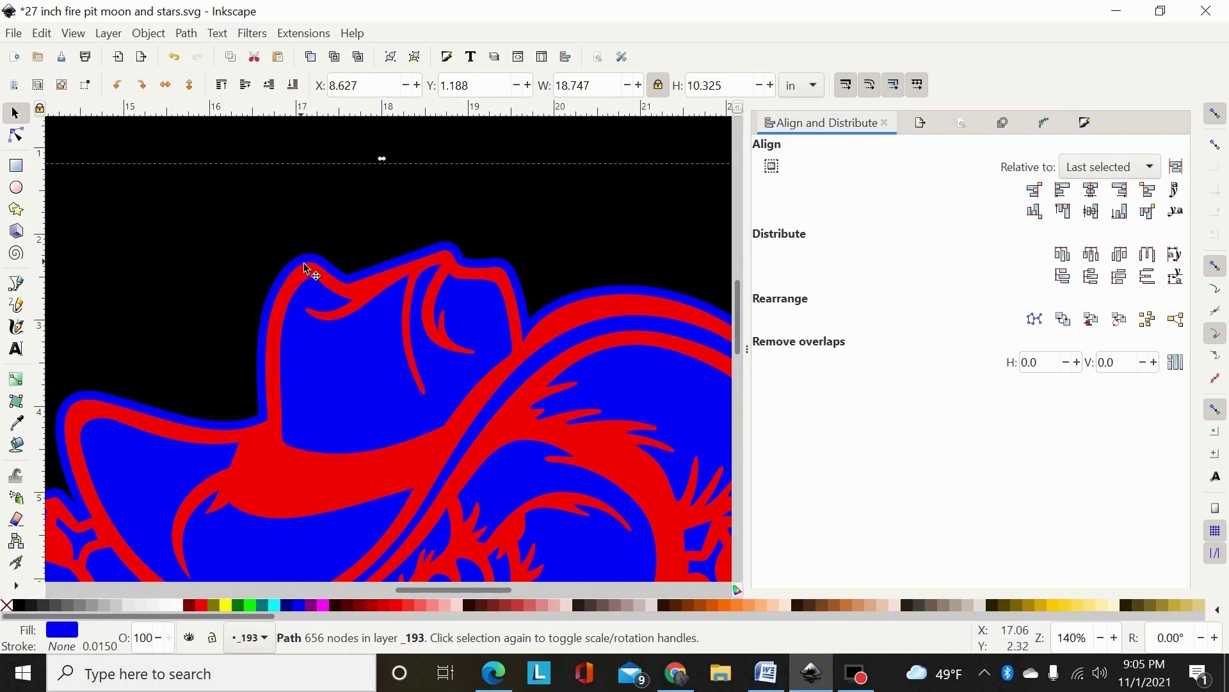
scroll(442, 248, "up", 4)
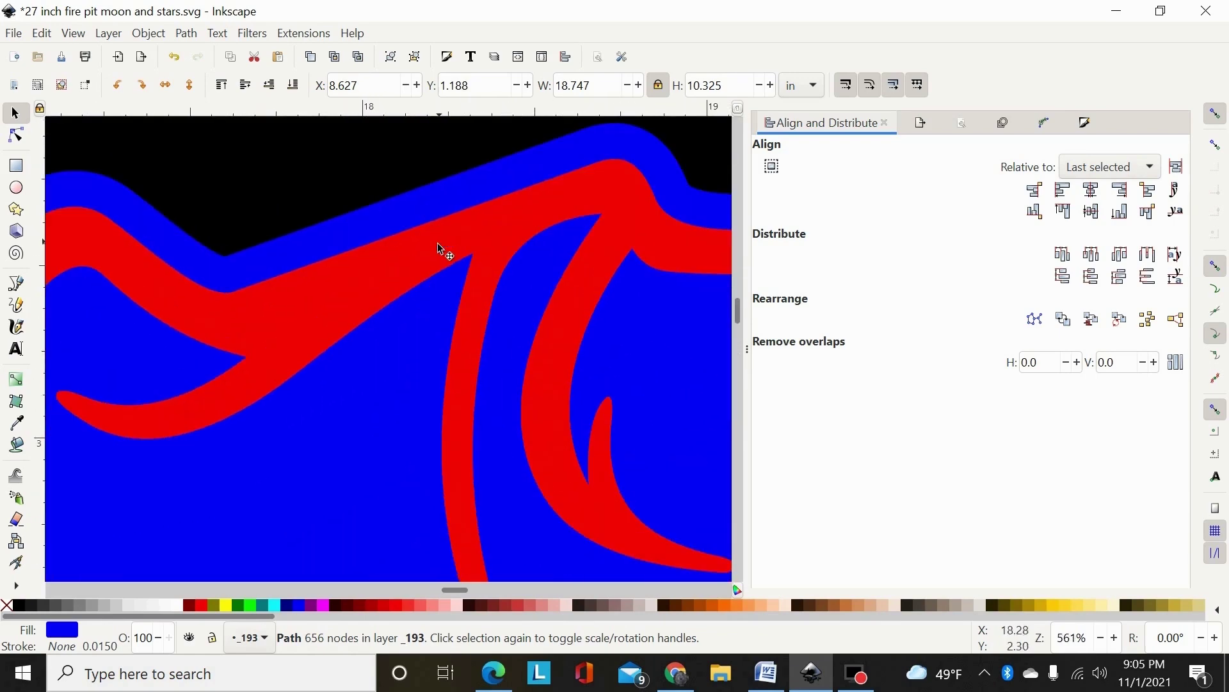
scroll(440, 248, "up", 4)
left_click(16, 187)
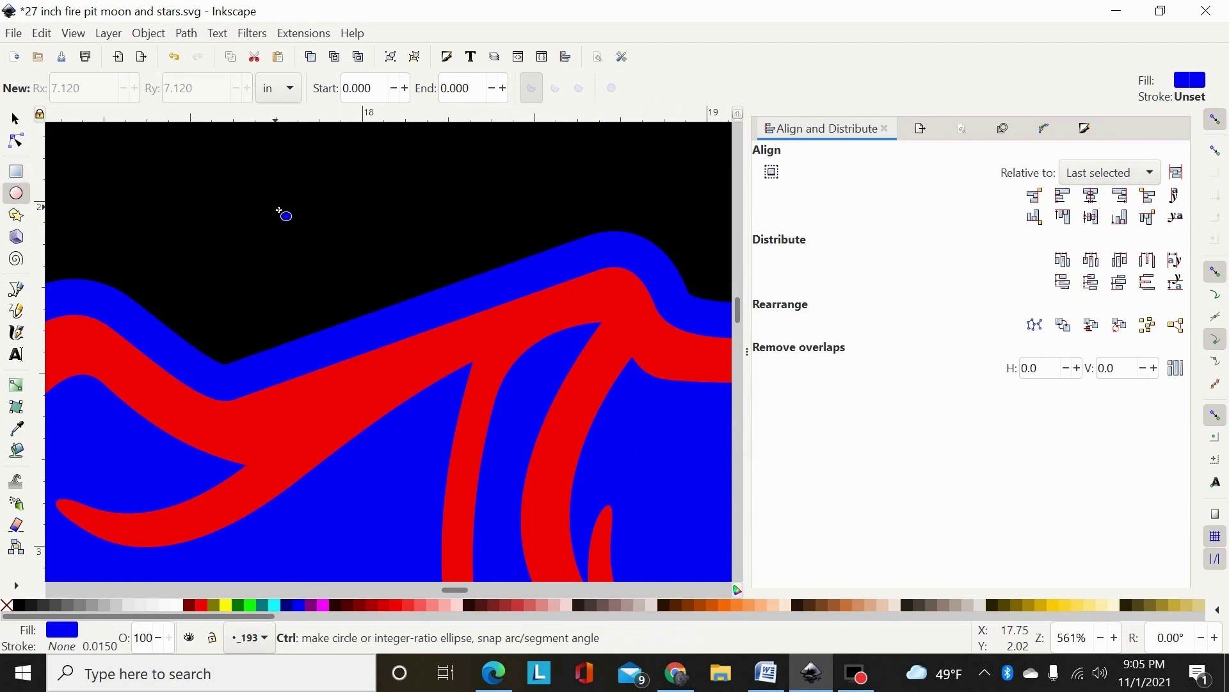
left_click_drag(251, 204, 285, 229)
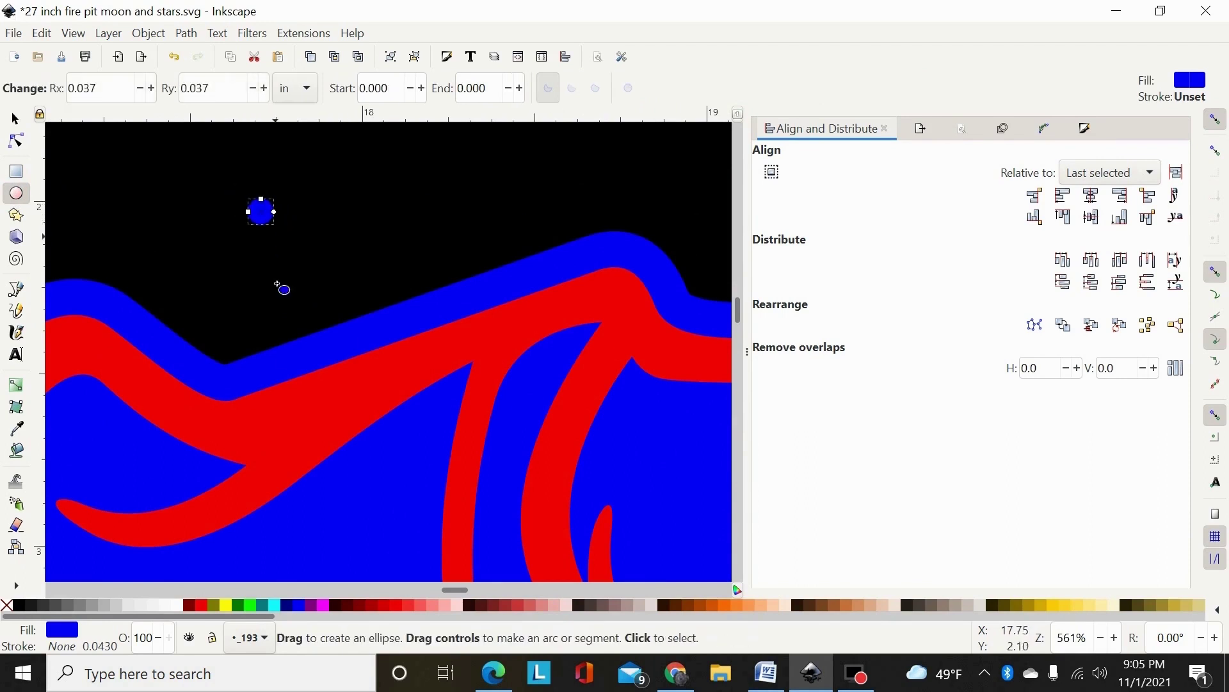
left_click(252, 607)
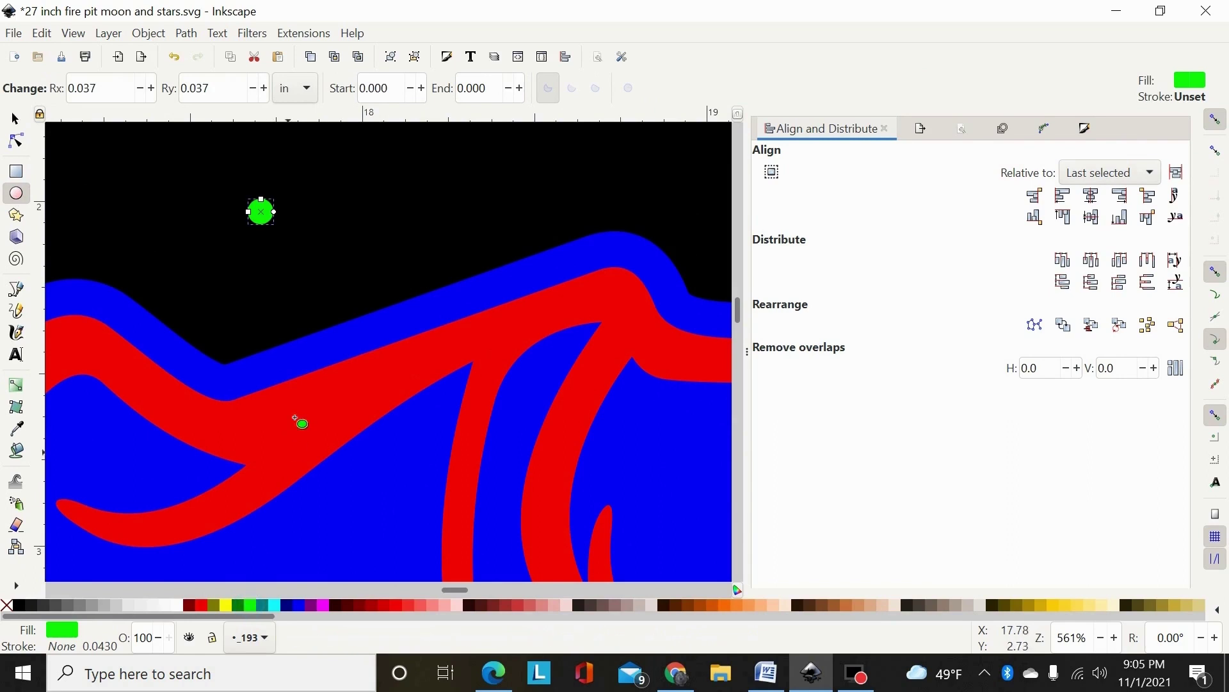
left_click(15, 121)
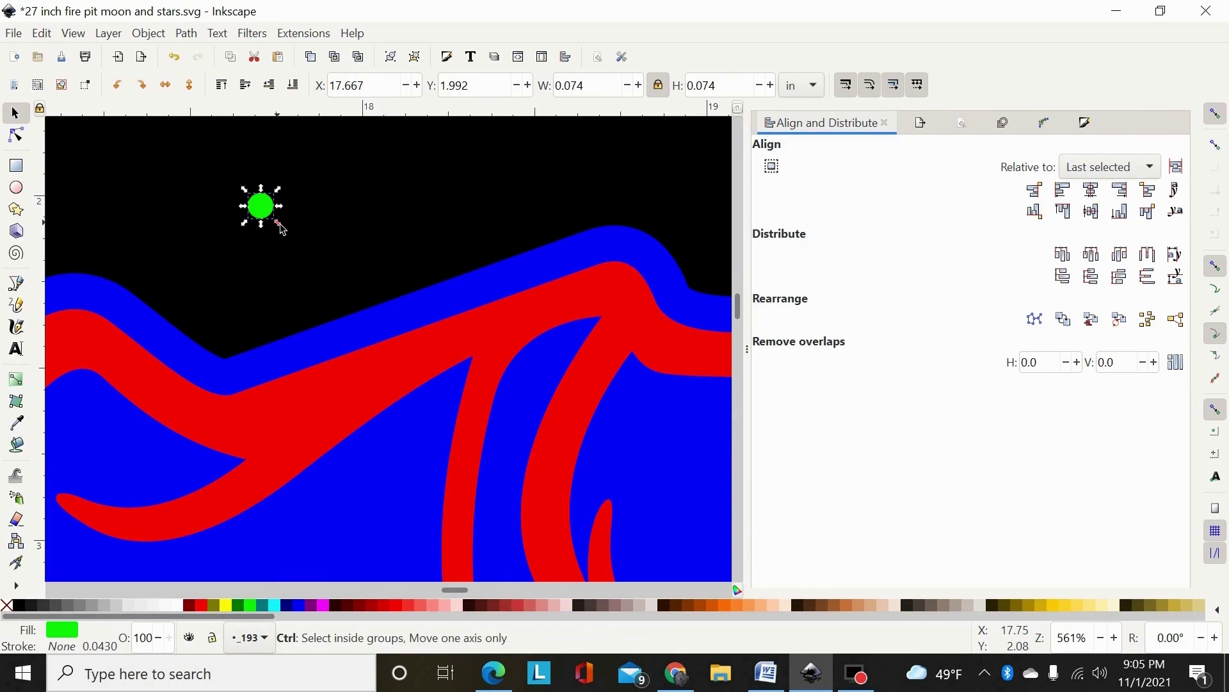
left_click_drag(279, 224, 400, 246)
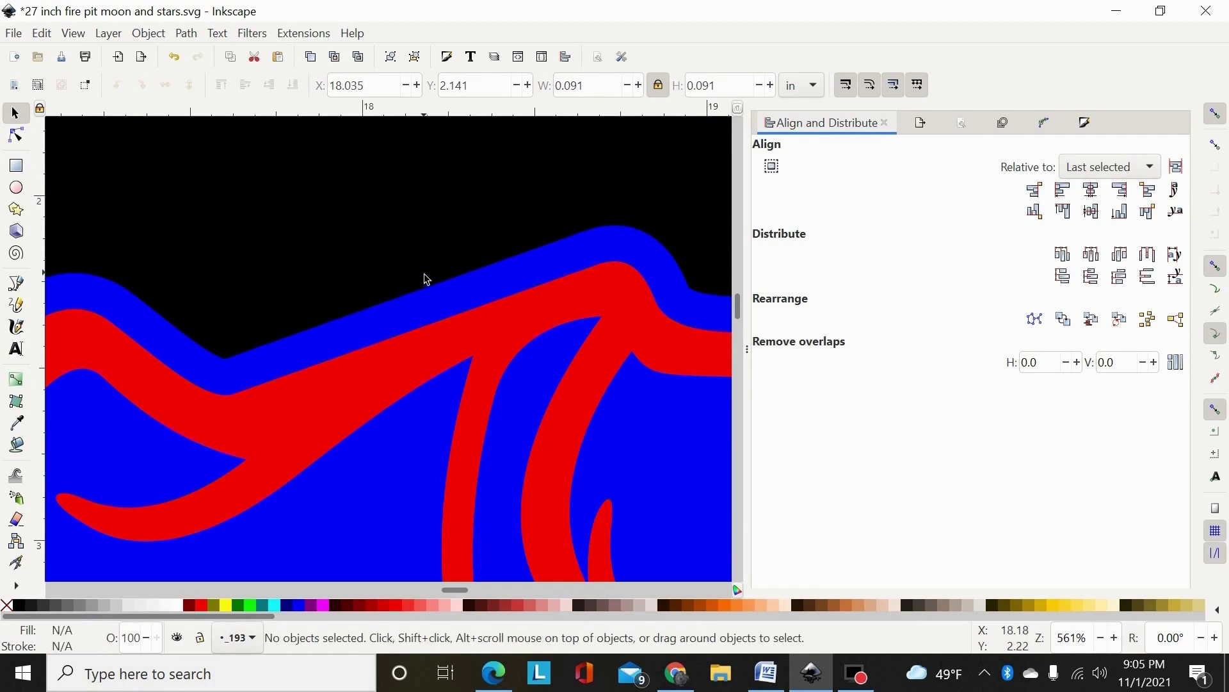
key("Delete")
- Subtract the blue silhouette from the black fire pit panel with a Difference operation
scroll(477, 300, "down", 6)
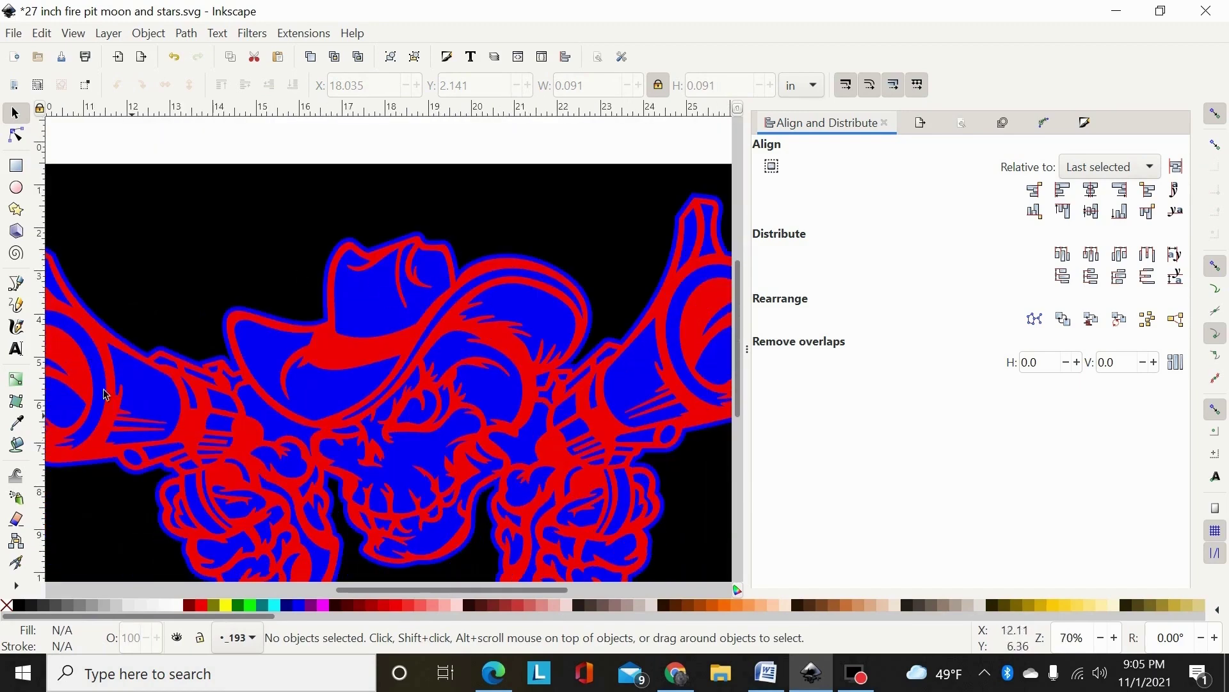
scroll(531, 288, "down", 3)
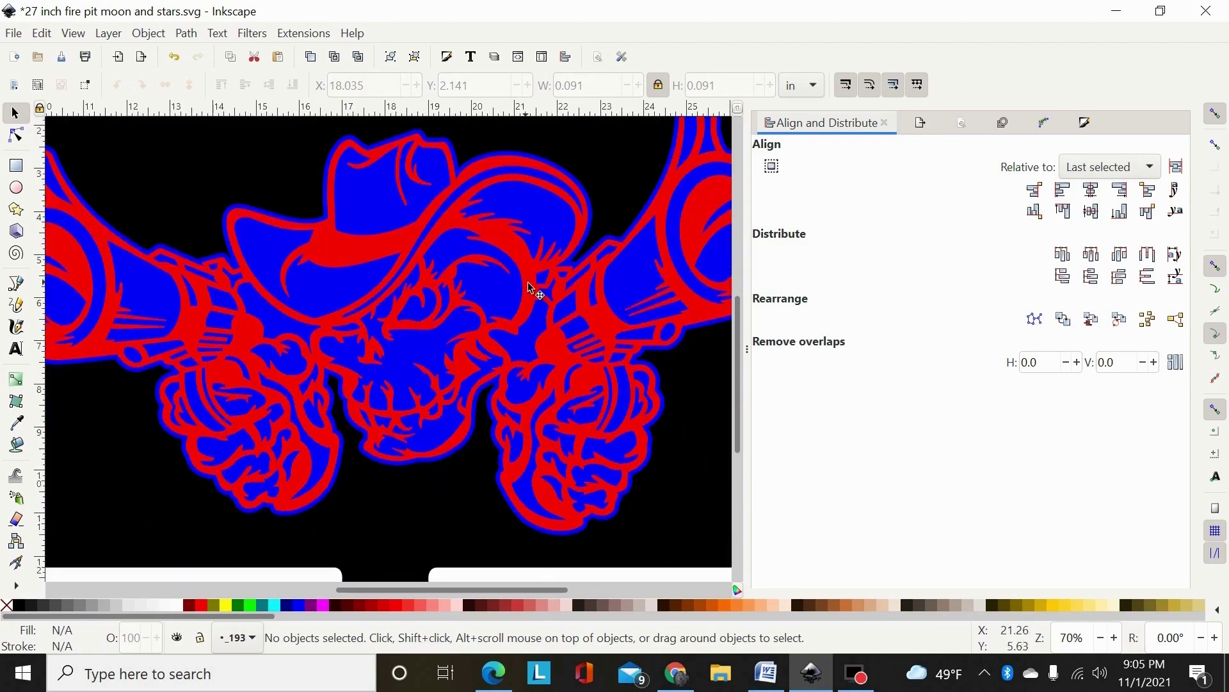
scroll(470, 217, "up", 3)
left_click(369, 313)
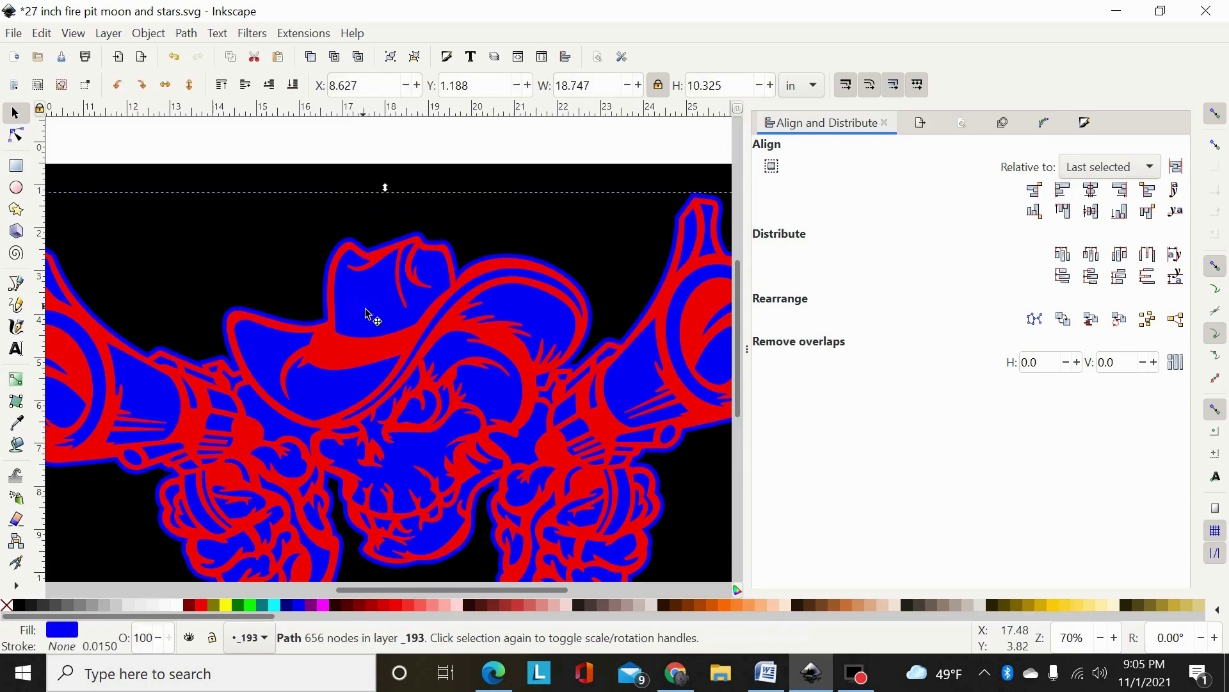
key("shift")
left_click(617, 235, "shift")
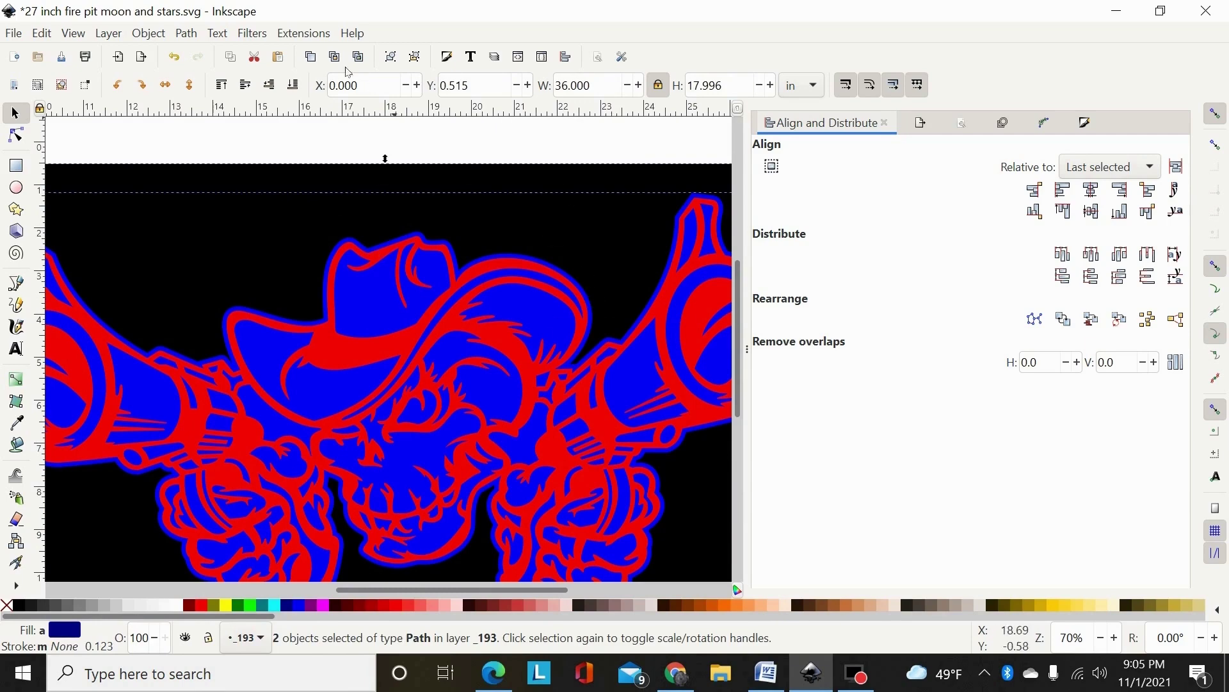
left_click(187, 33)
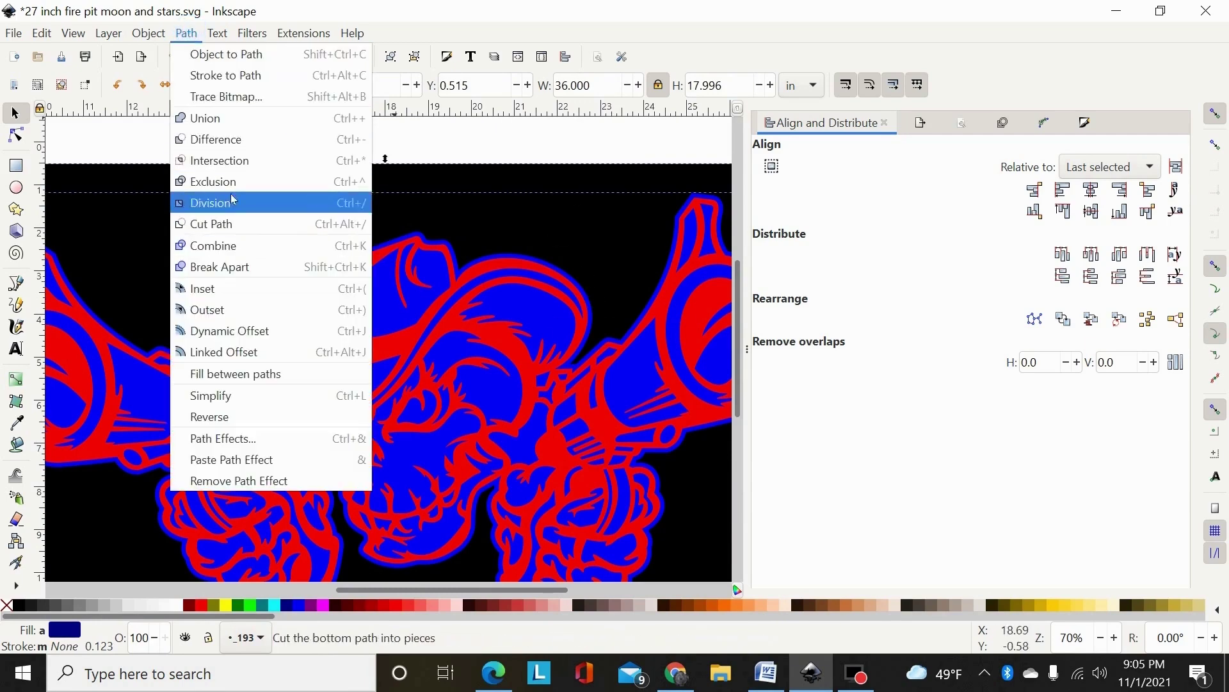
left_click(221, 137)
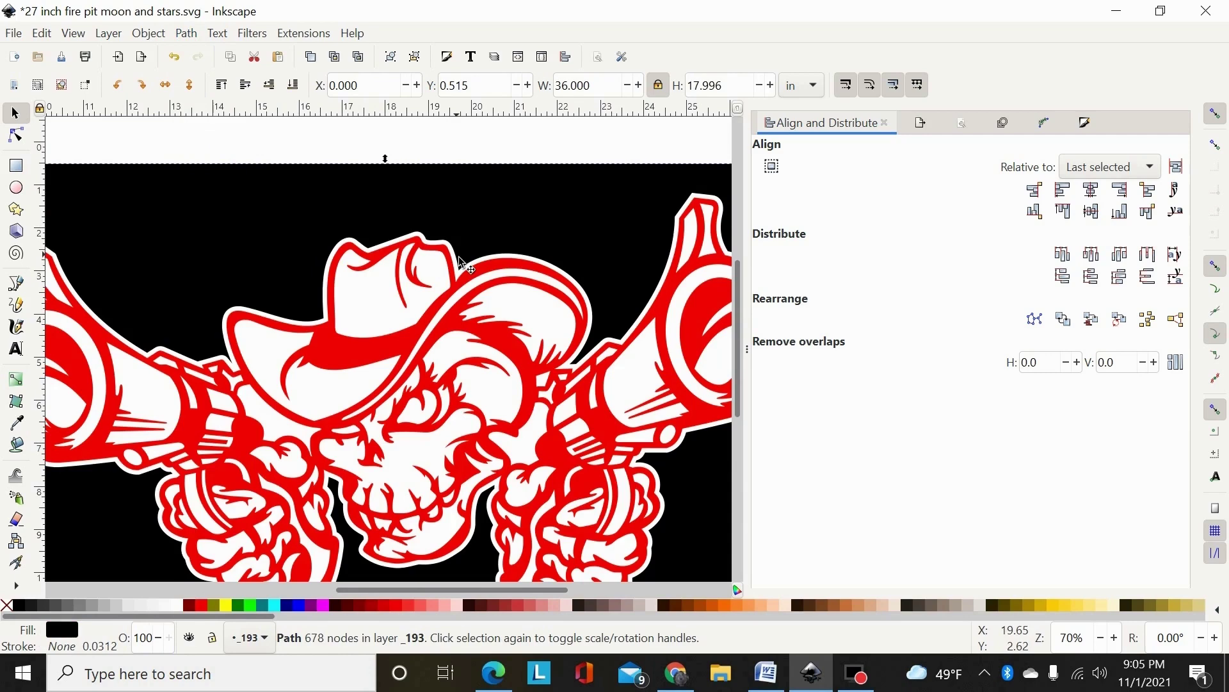
- Fill the red skull-and-pistols artwork inside the cutout black
scroll(465, 264, "down", 3)
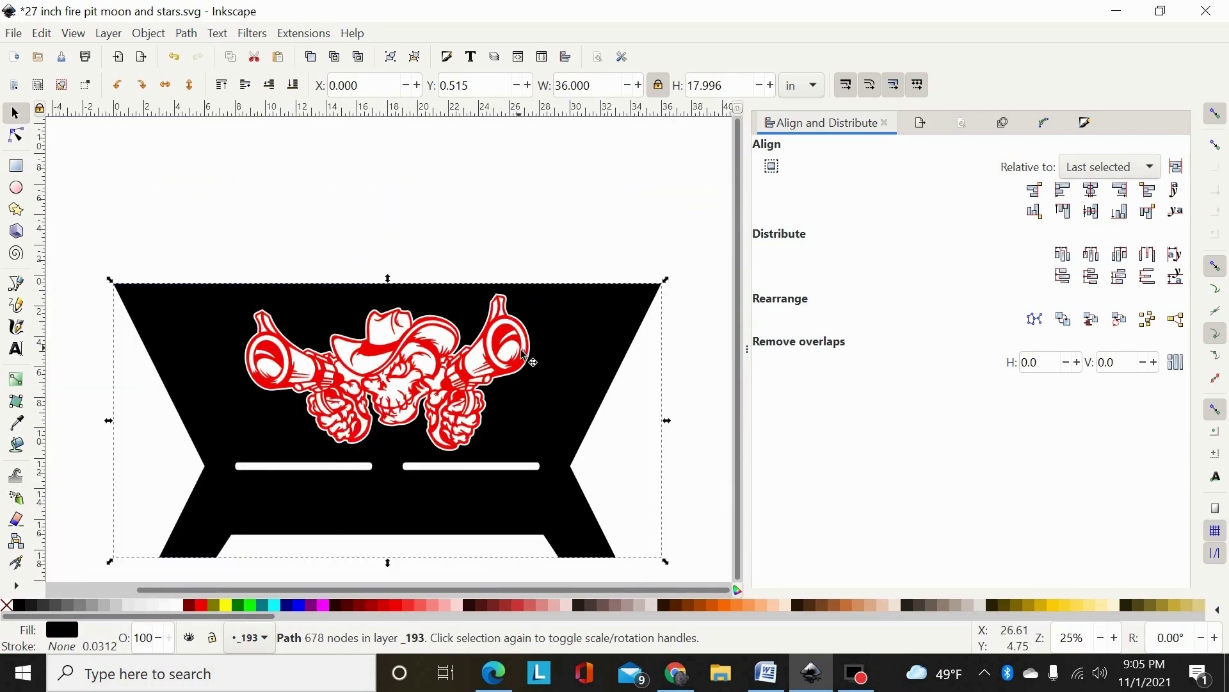
key("plus")
key("plus")
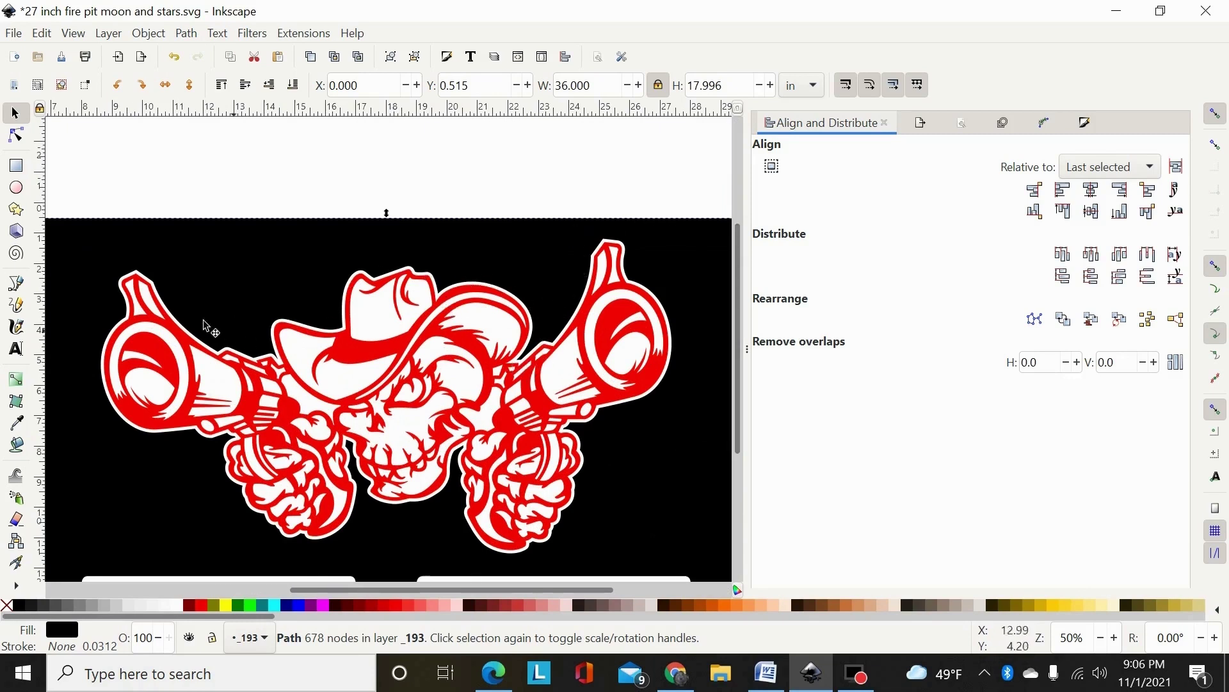
left_click(265, 395)
left_click(18, 607)
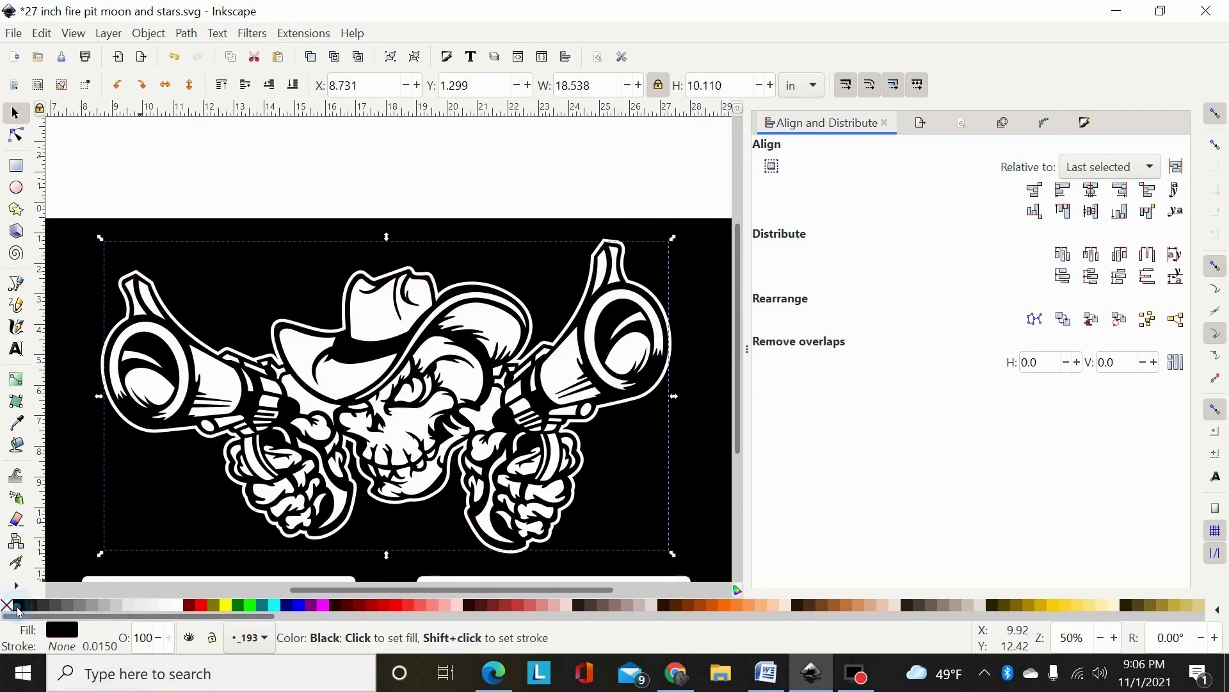
- Draw a small rectangle about 0.16 by 0.41 in on the black panel above the hat and fill it blue
left_click(639, 174)
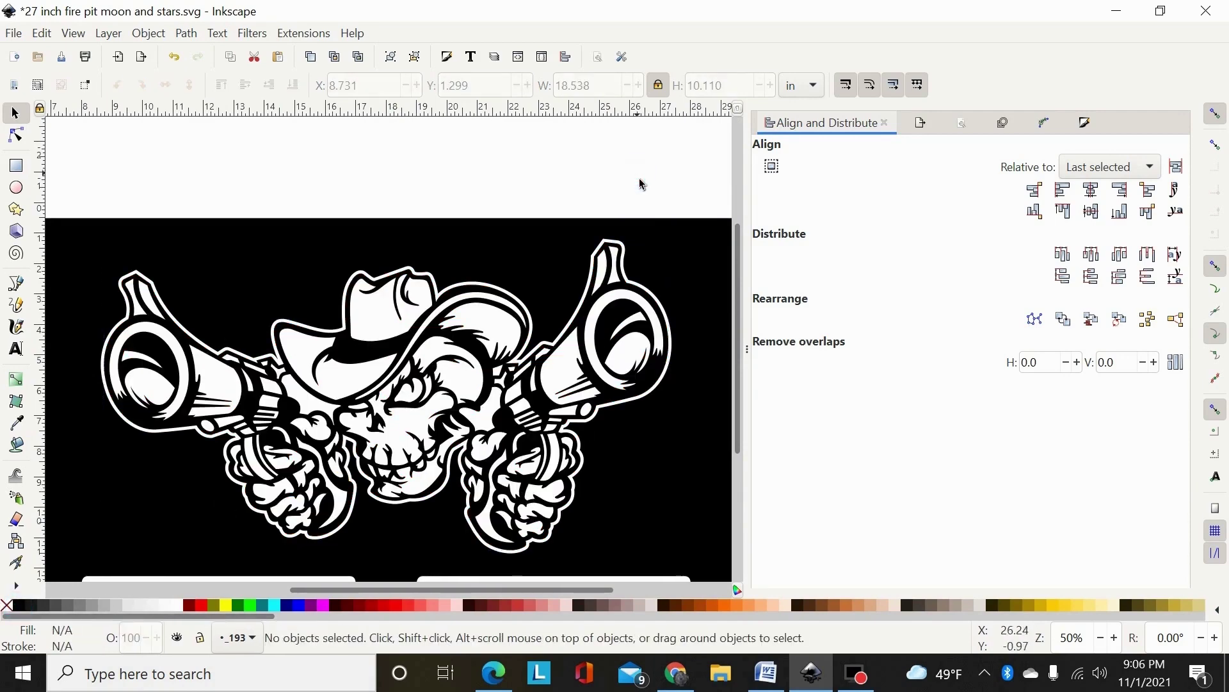
scroll(611, 277, "up", 2)
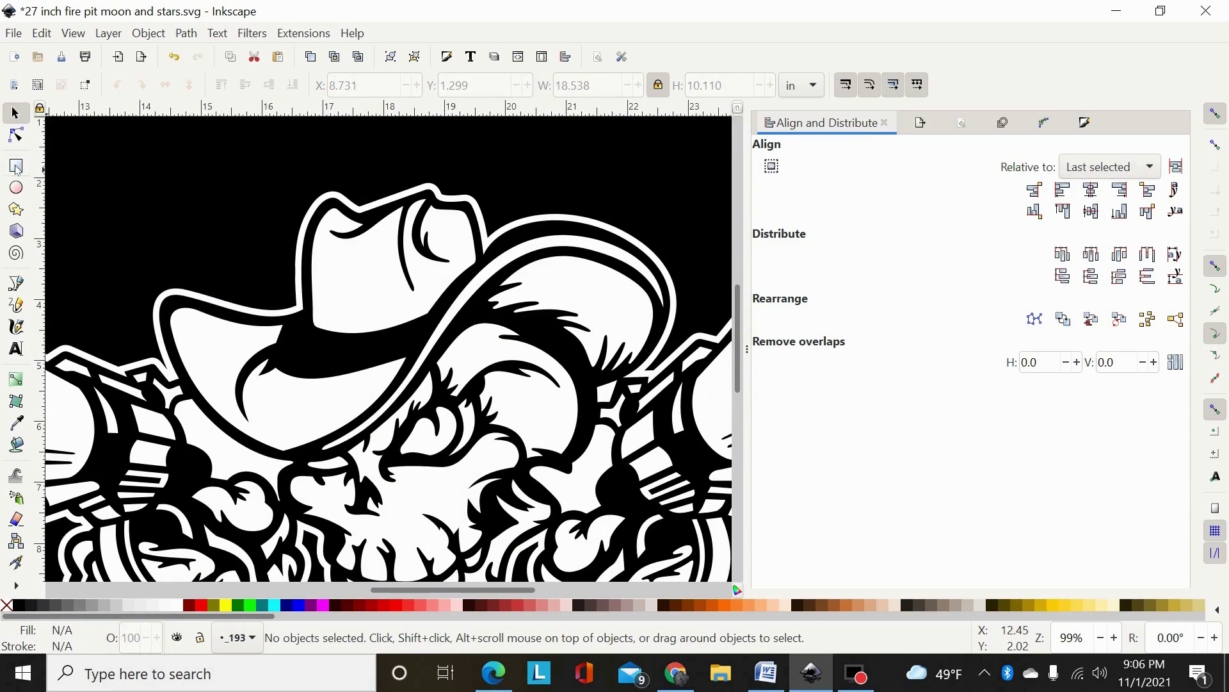
left_click(16, 167)
left_click_drag(303, 161, 312, 186)
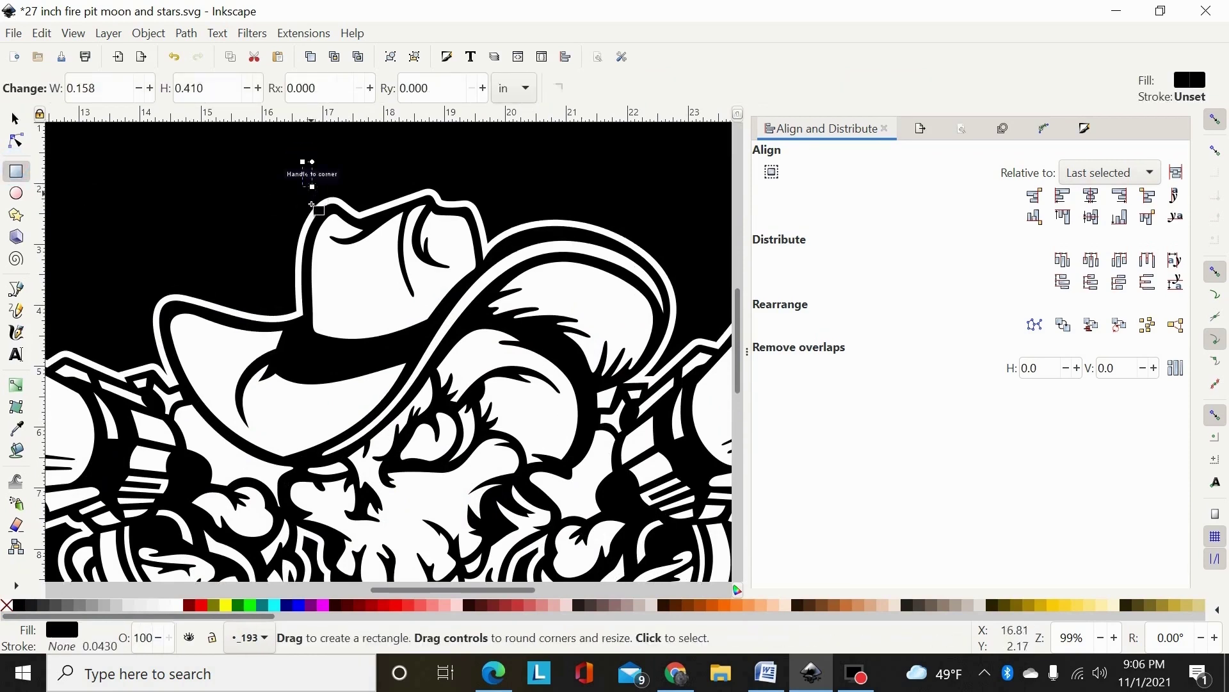
left_click(295, 605)
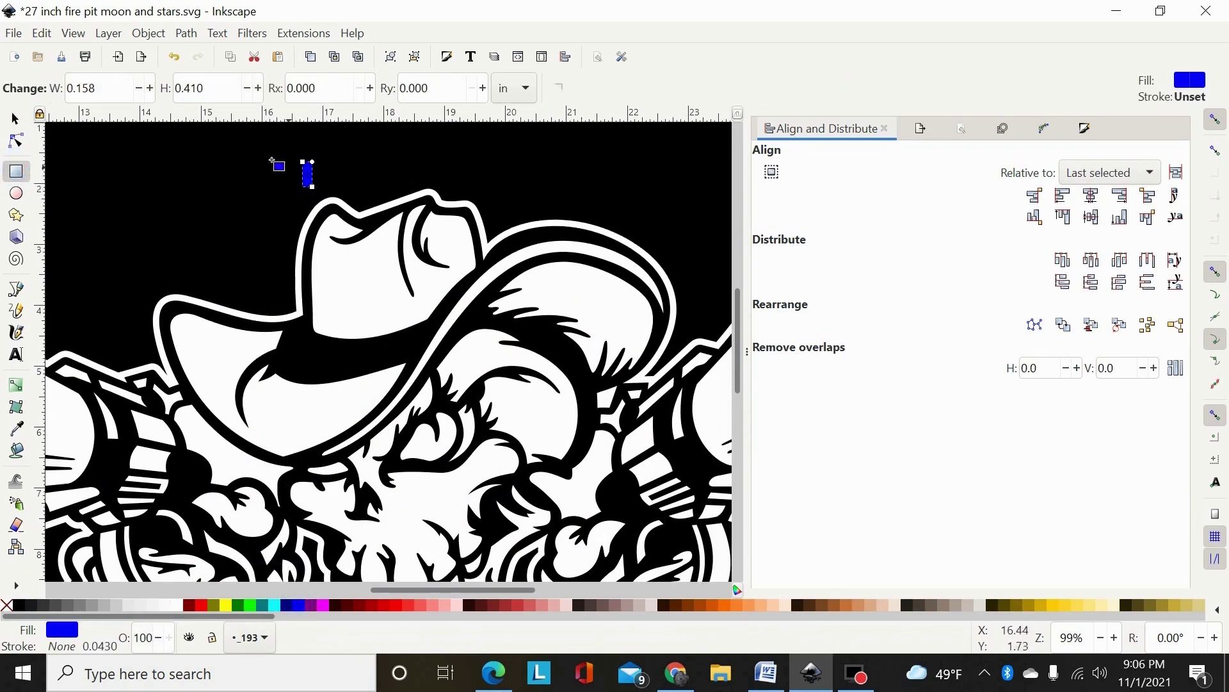
- Move the blue rectangle above the middle of the hat and scale it proportionally to 0.25 in wide
left_click(14, 117)
left_click_drag(308, 171, 426, 159)
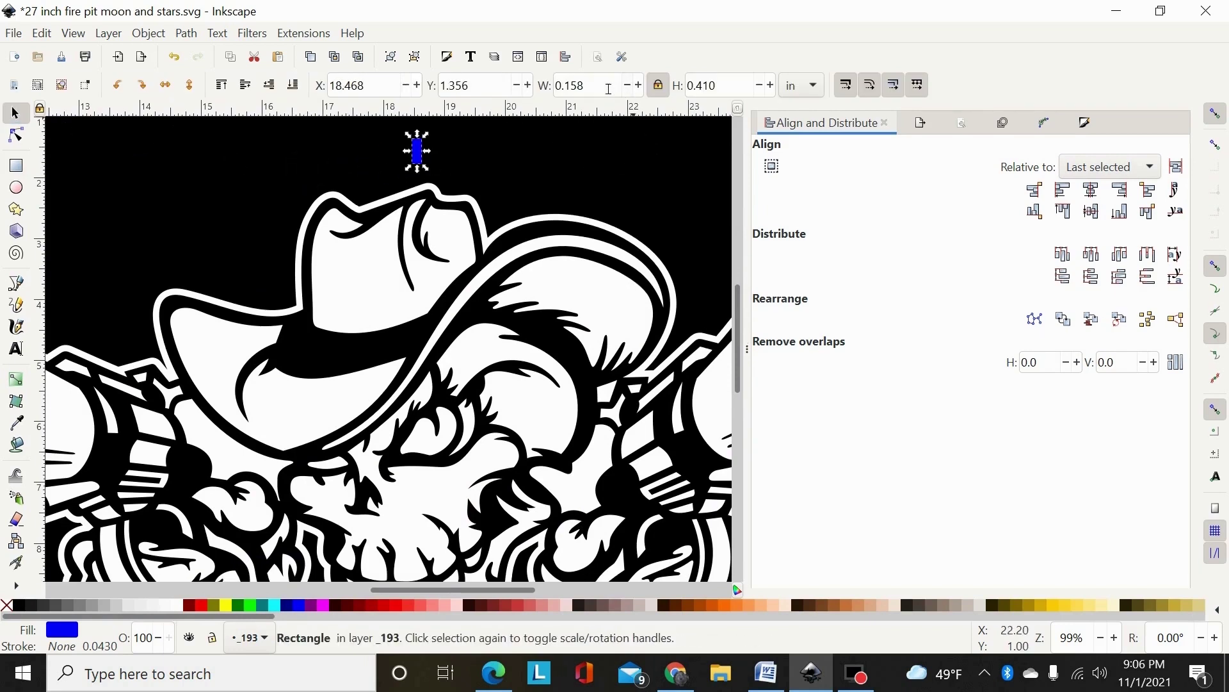
left_click(603, 89)
type("0.25")
key("Return")
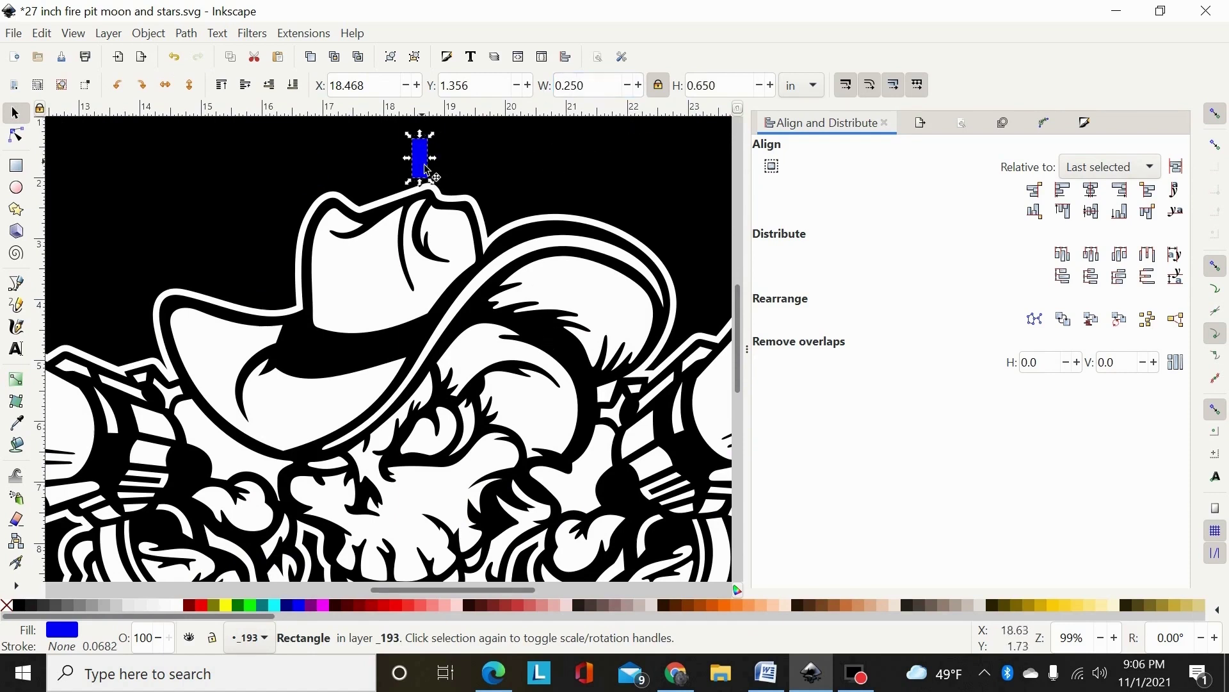
- Turn off snapping and place eight copies of the blue rectangle around the artwork, angled to bridge the white border as tabs
left_click_drag(422, 175, 401, 207)
left_click(1216, 114)
left_click_drag(596, 210, 194, 313)
scroll(179, 301, "up", 4)
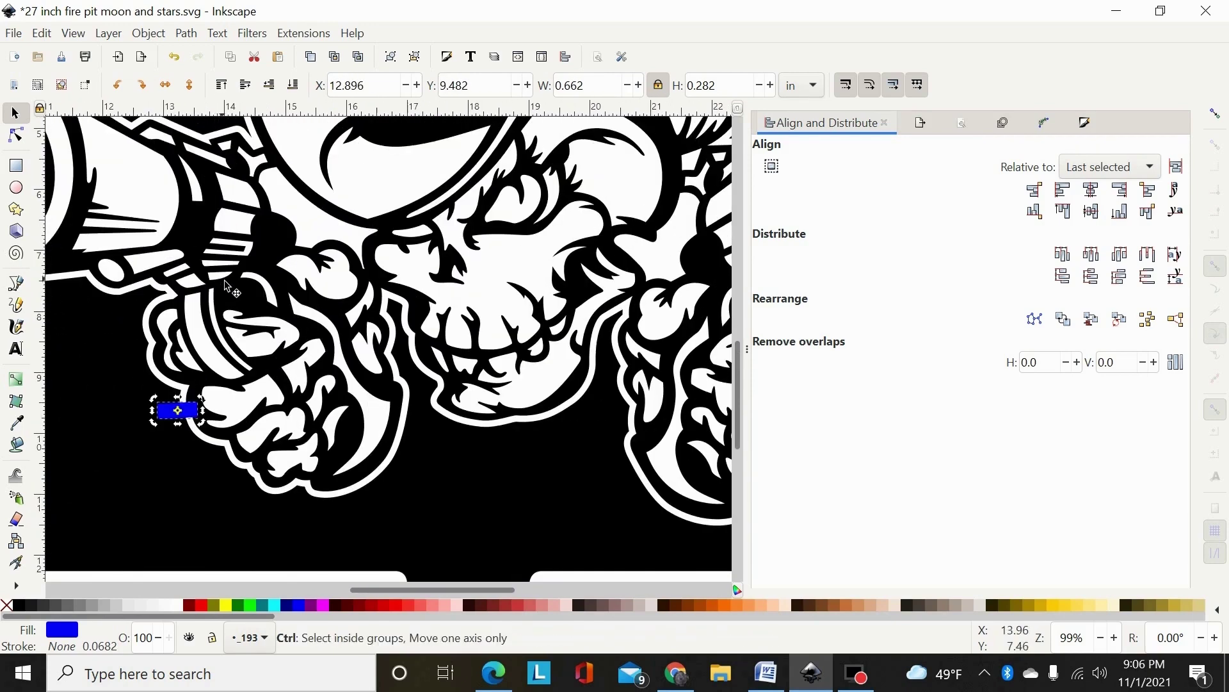
left_click_drag(179, 418, 468, 461)
key("ctrl+z")
key("minus")
key("minus")
key("minus")
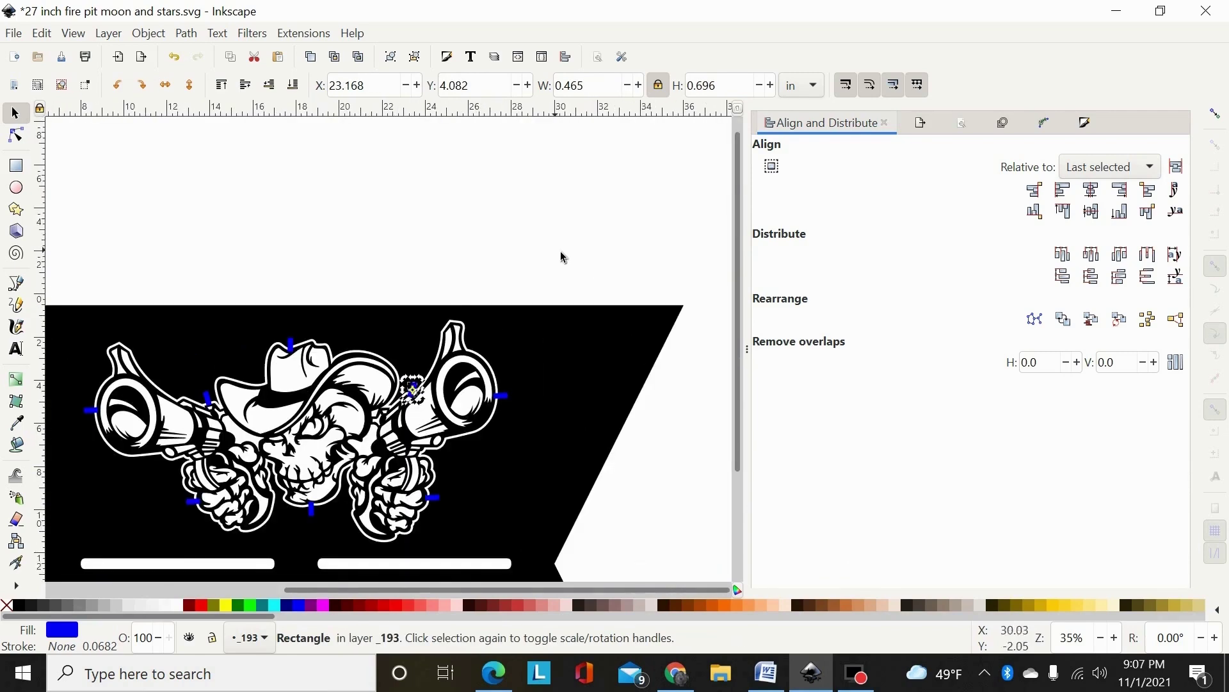
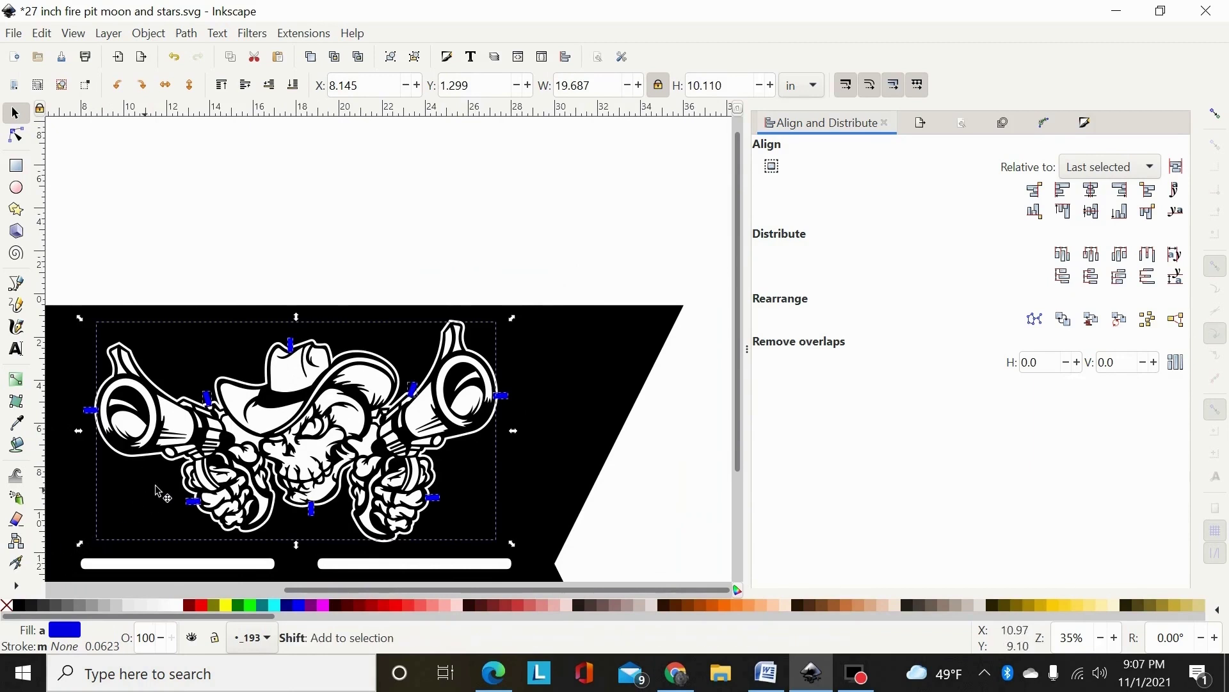
- Unite the eight blue tabs, without the artwork, into one path and fill it black
left_click(163, 435, "shift")
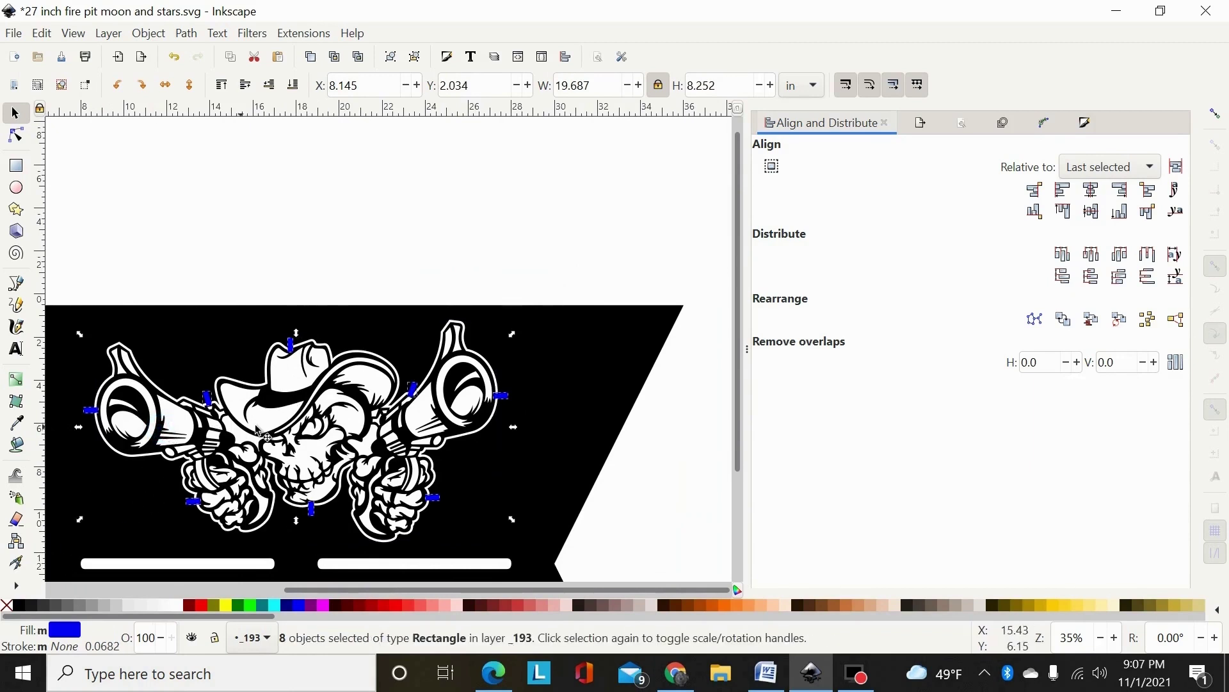
left_click(187, 33)
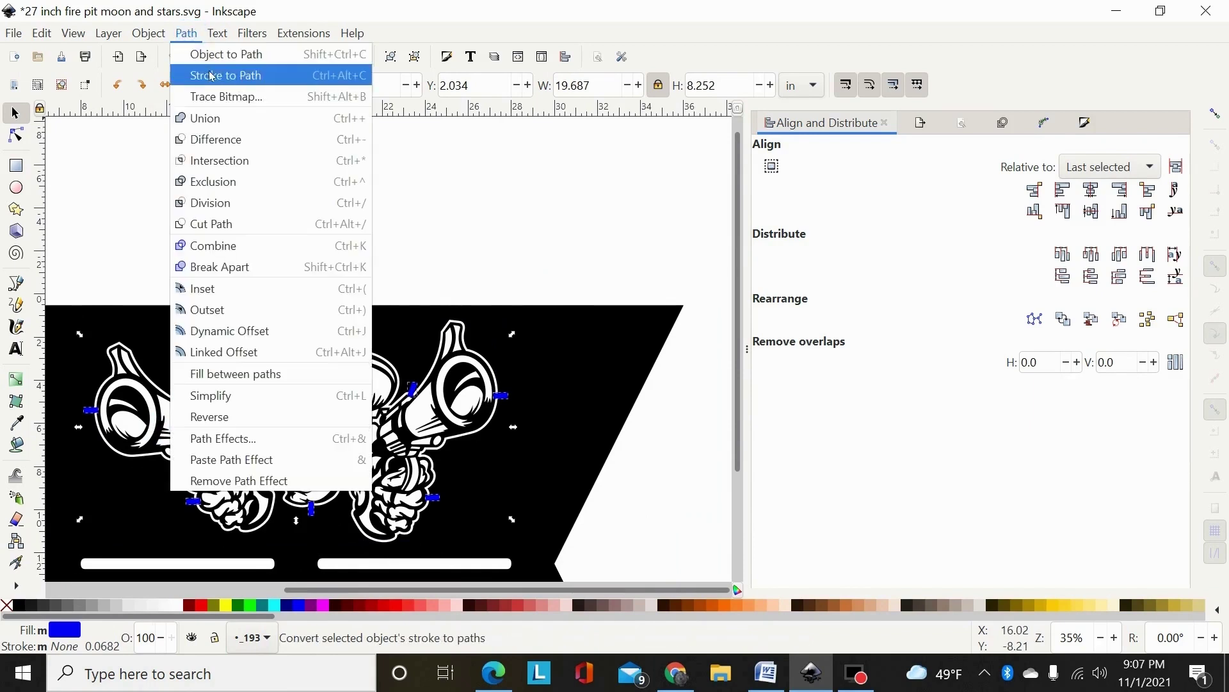
left_click(205, 118)
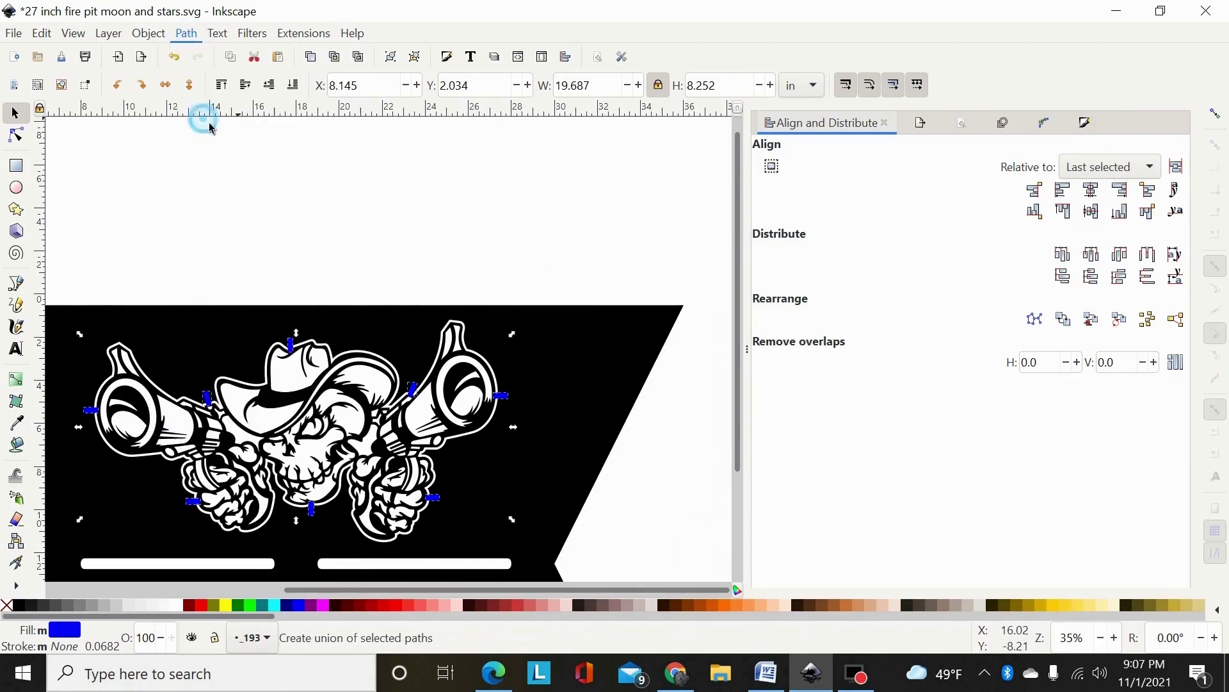
left_click(19, 604)
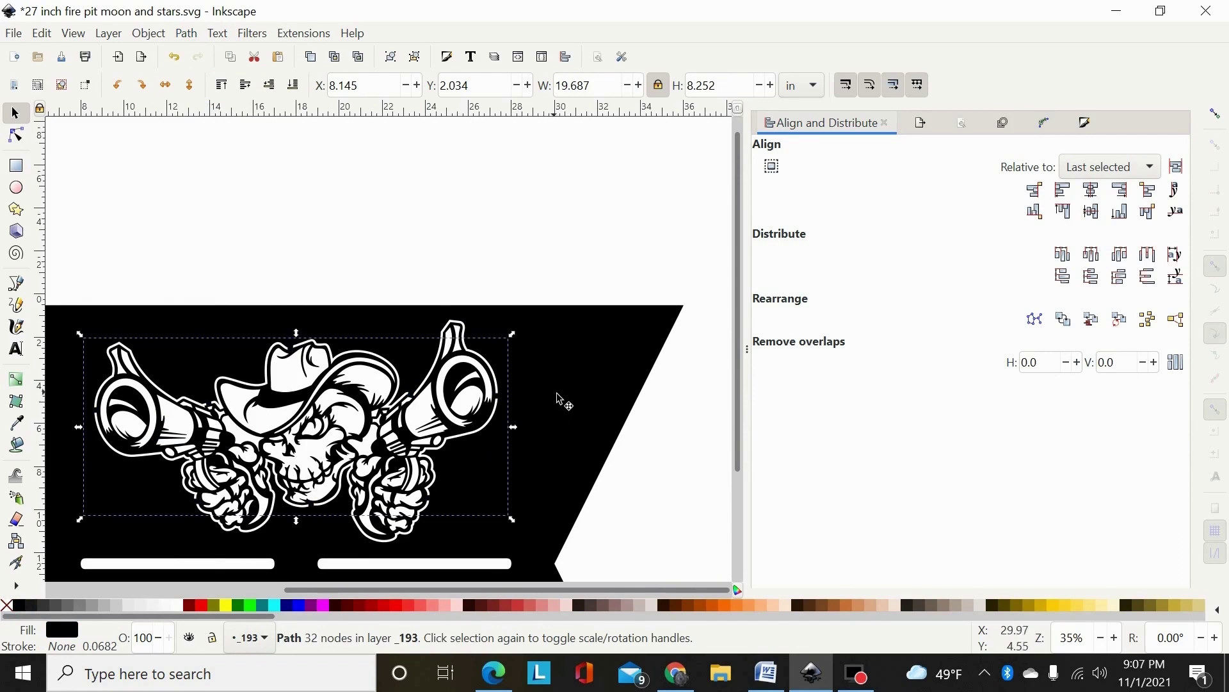
- Unite the black tabs, the skull-and-pistols artwork and the fire pit panel into a single path and check the bridges
left_click(355, 402, "shift")
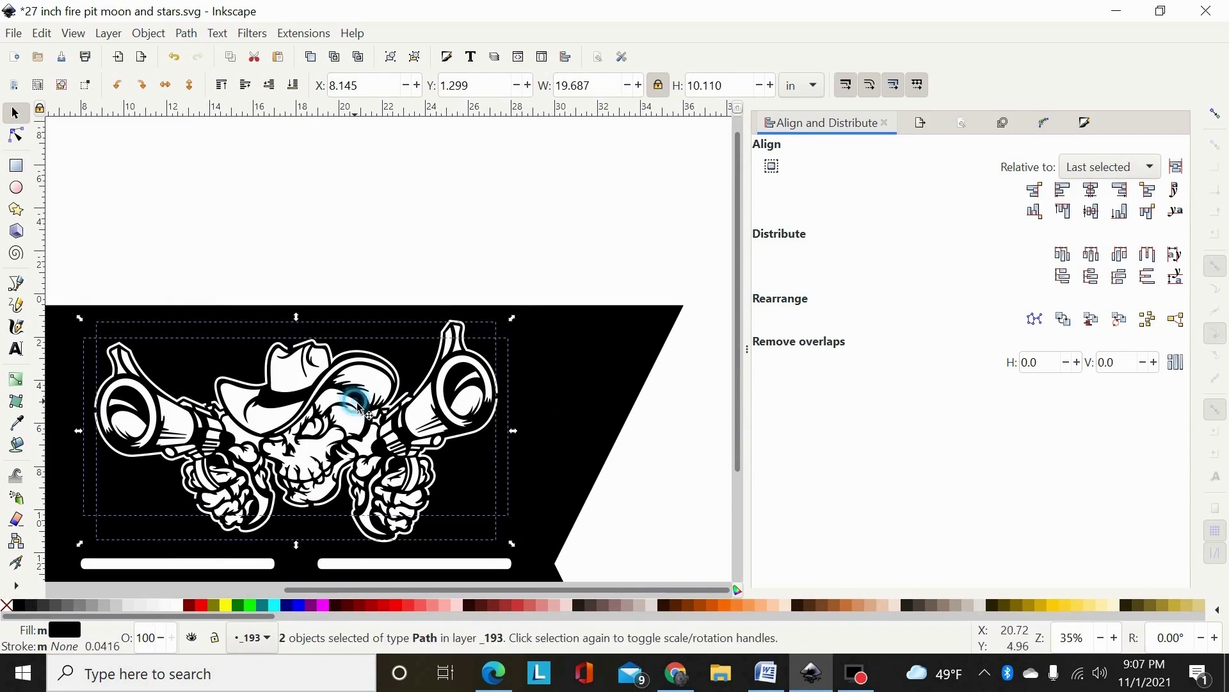
left_click(604, 389, "shift")
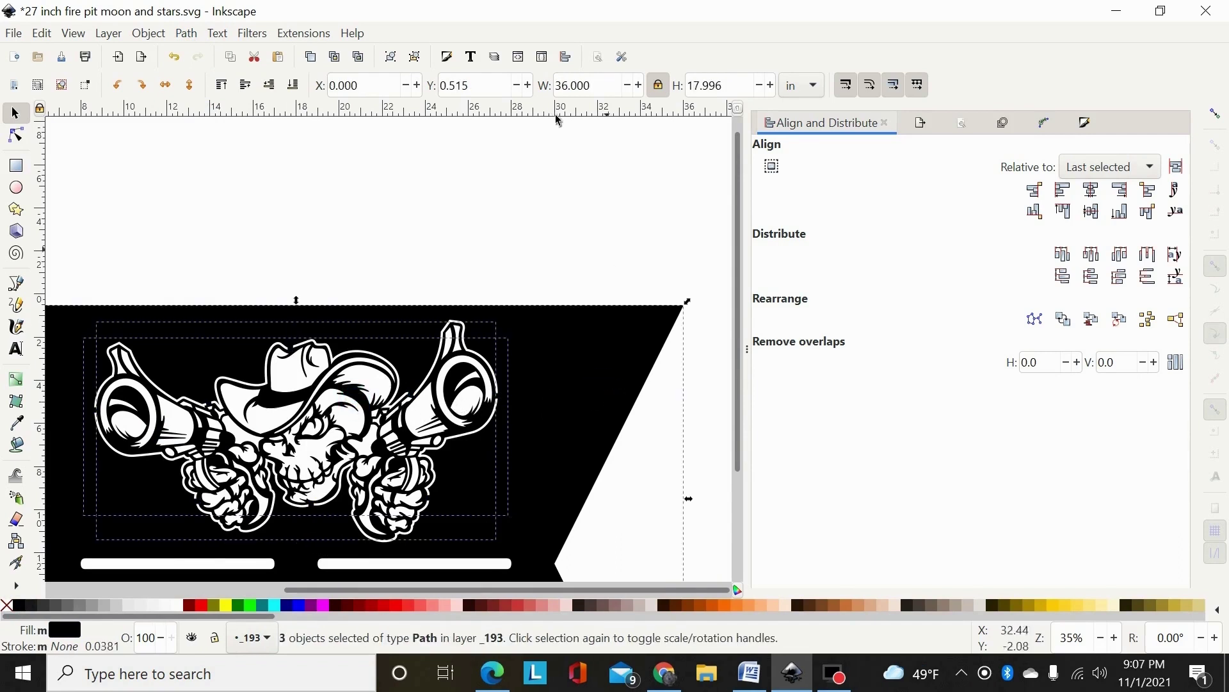
left_click(186, 34)
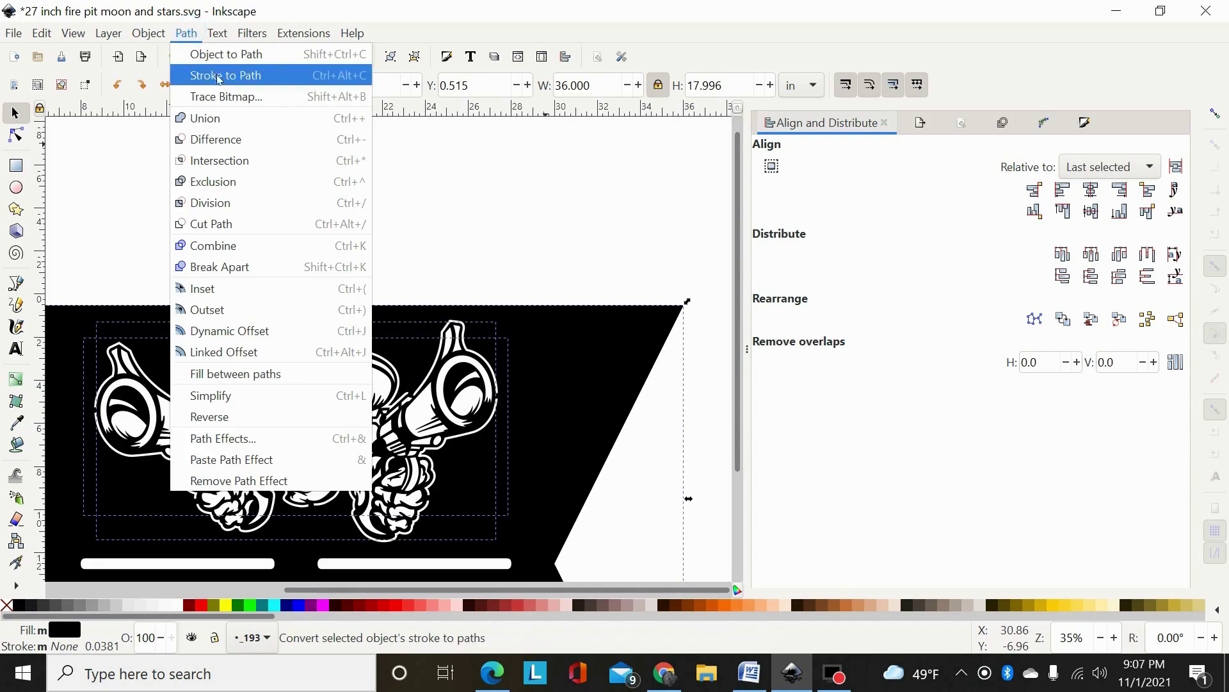
left_click(206, 118)
scroll(425, 237, "down", 2)
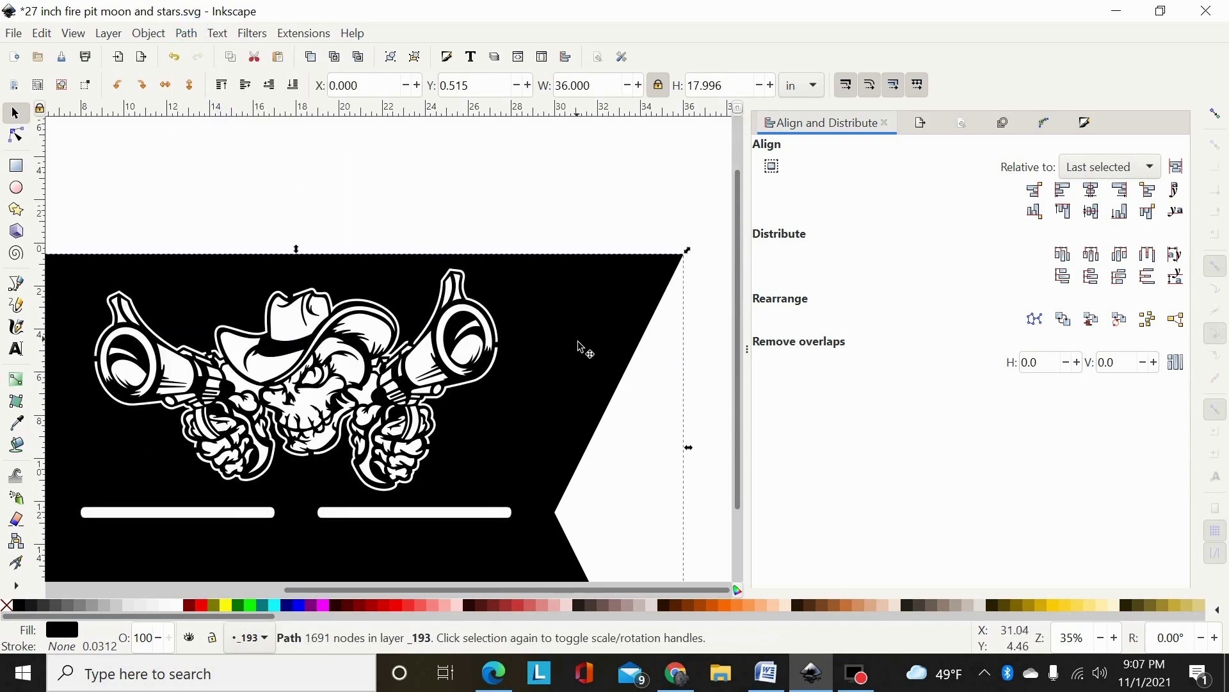
scroll(416, 363, "up", 3)
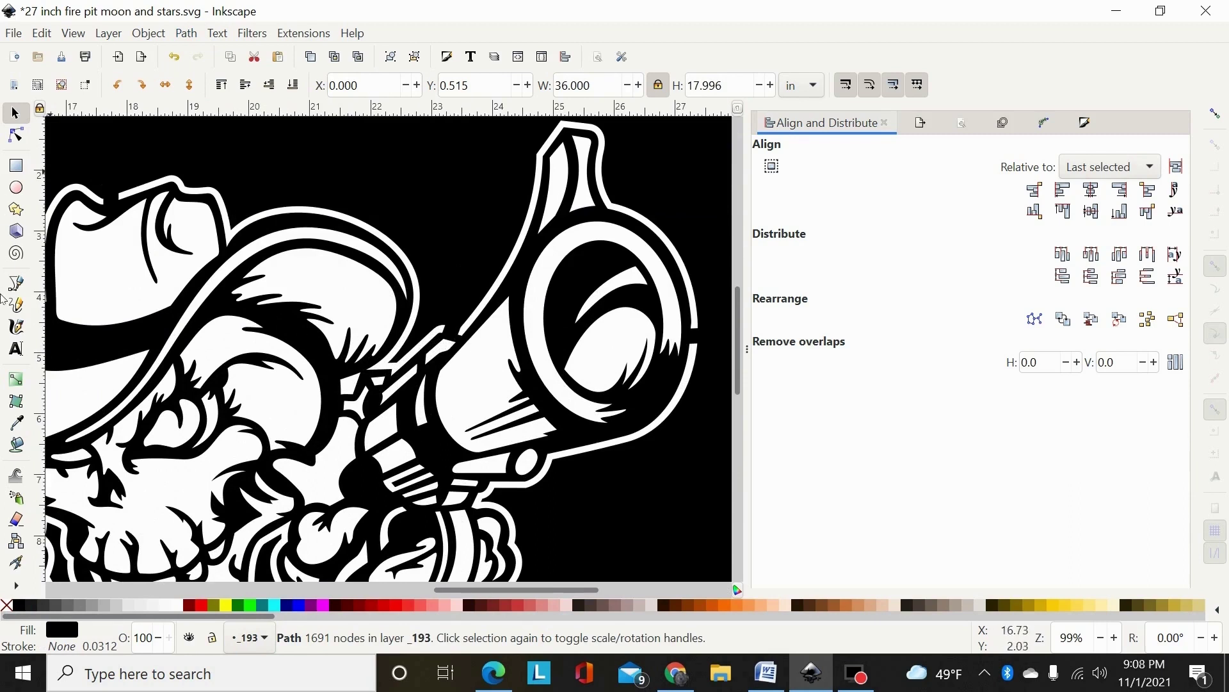
left_click_drag(562, 590, 430, 582)
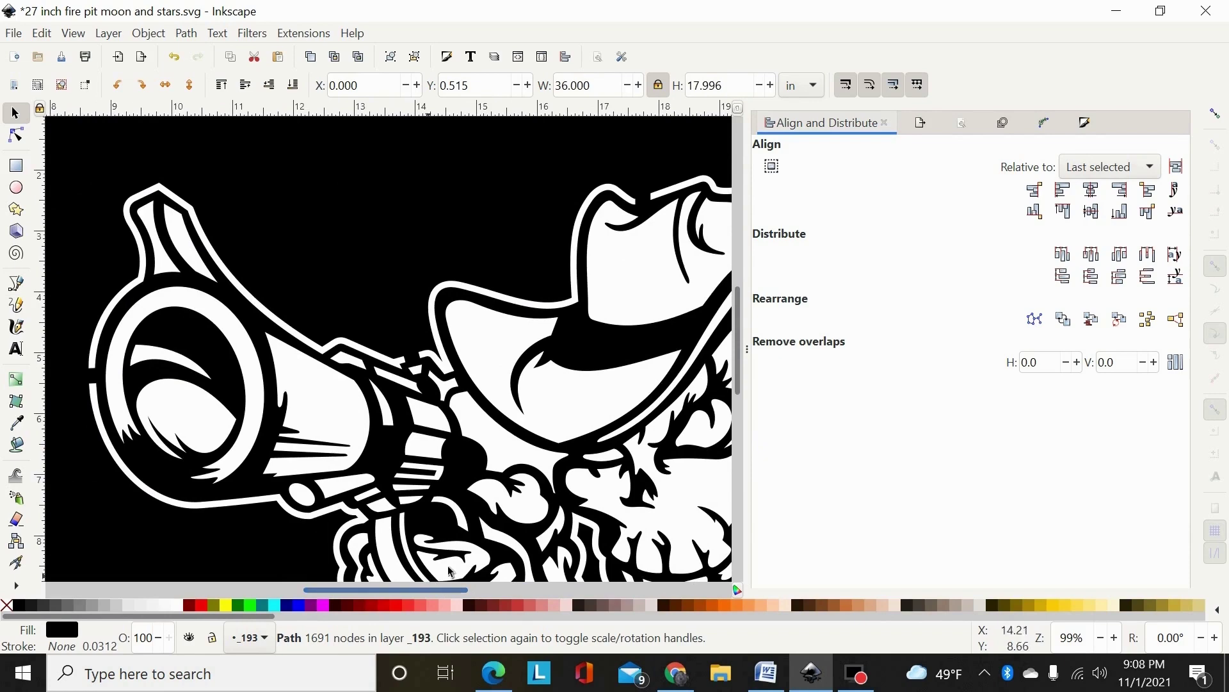
key("minus")
key("minus")
key("minus")
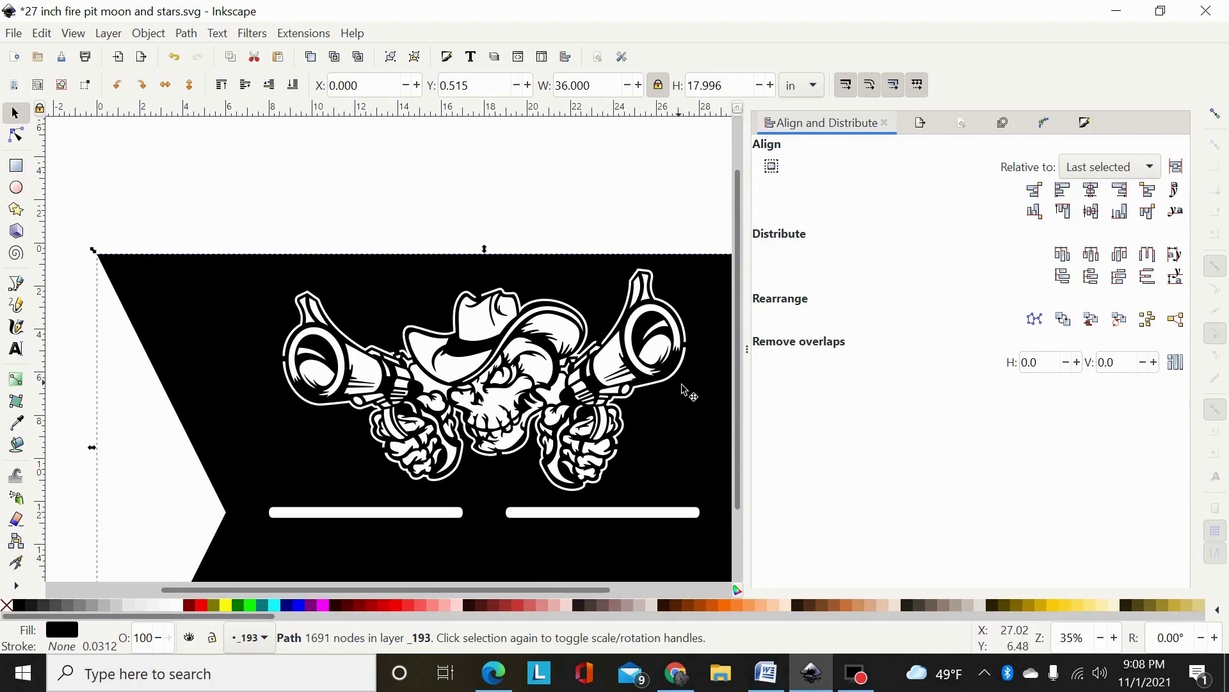
- Undo the tab work, black fill and Difference cut, back to the red artwork over the blue silhouette on the uncut panel
key("ctrl")
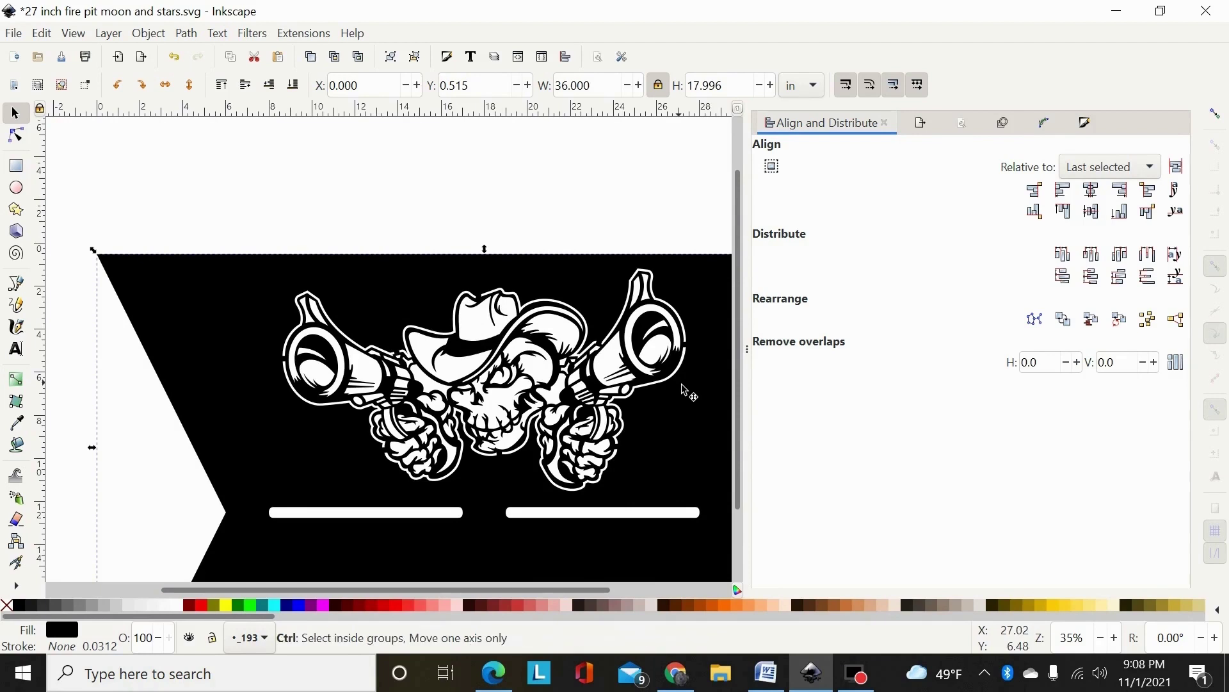
key("ctrl+z")
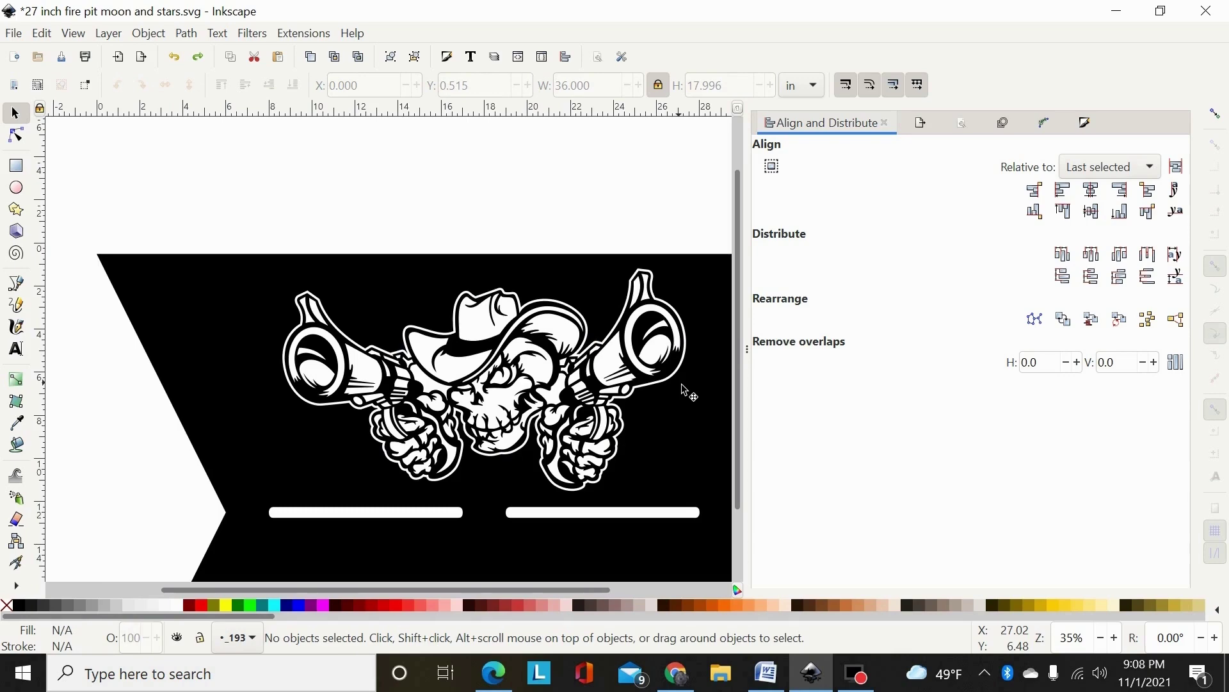
key("ctrl+z")
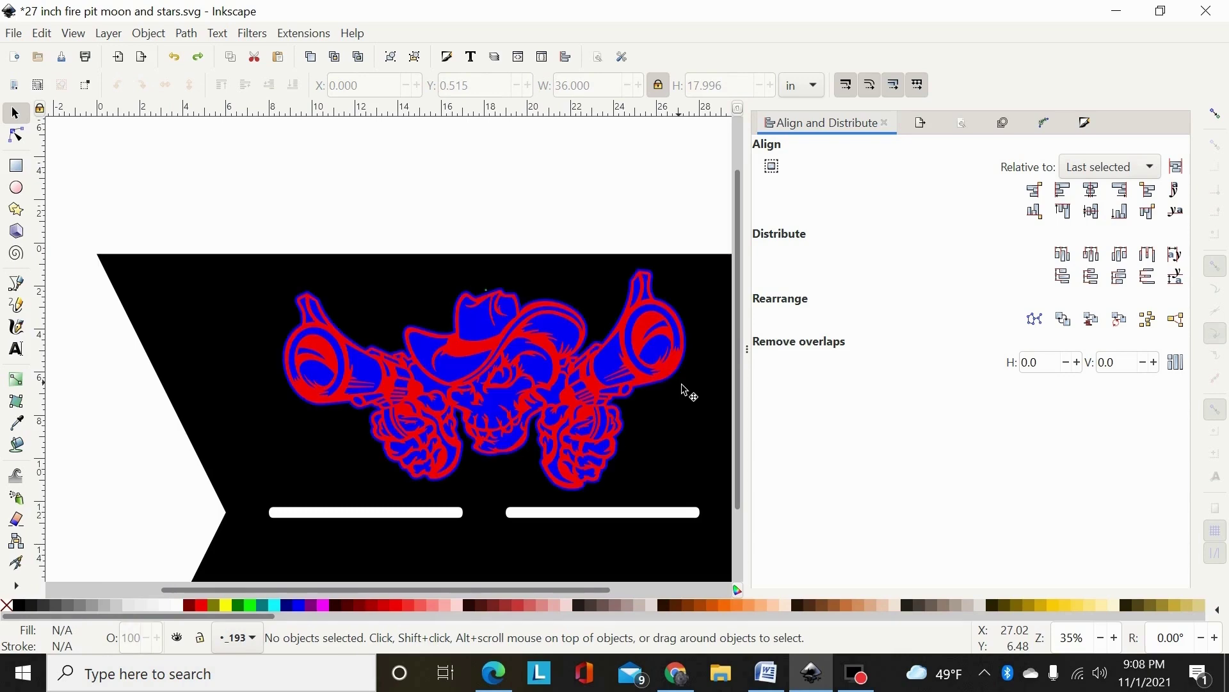
- Delete the small green circle above the hat and the blue silhouette behind the red artwork
key("plus")
key("plus")
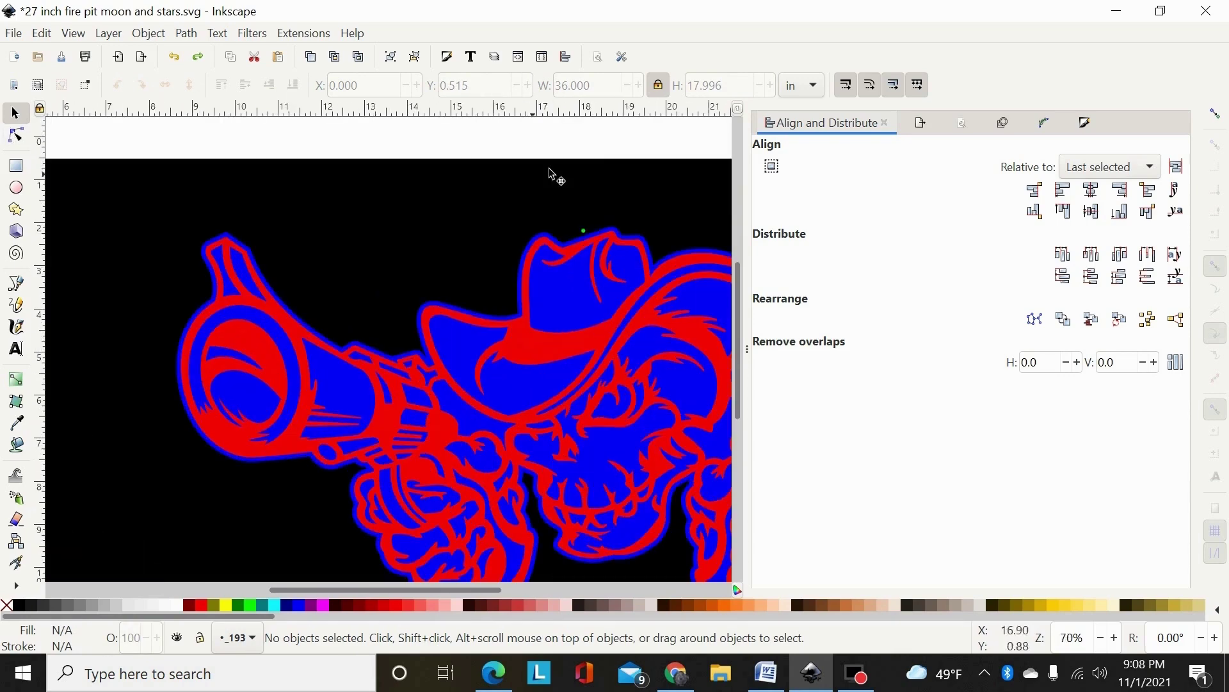
left_click_drag(662, 150, 513, 294)
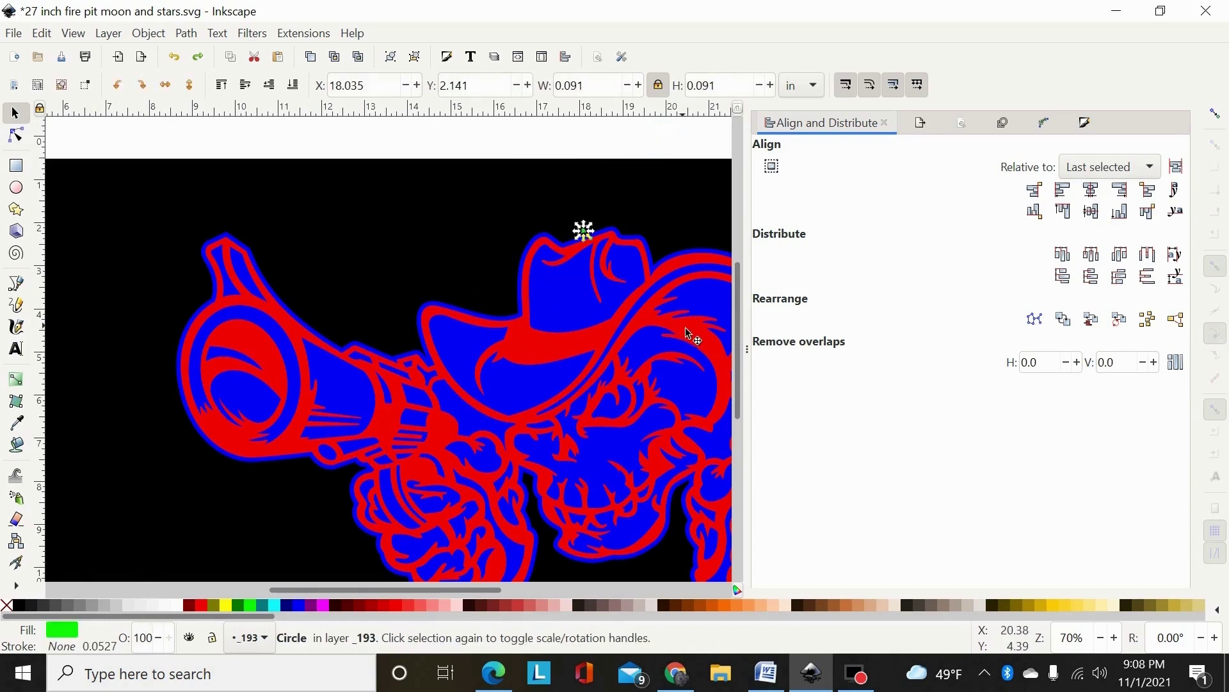
key("Delete")
left_click(576, 315)
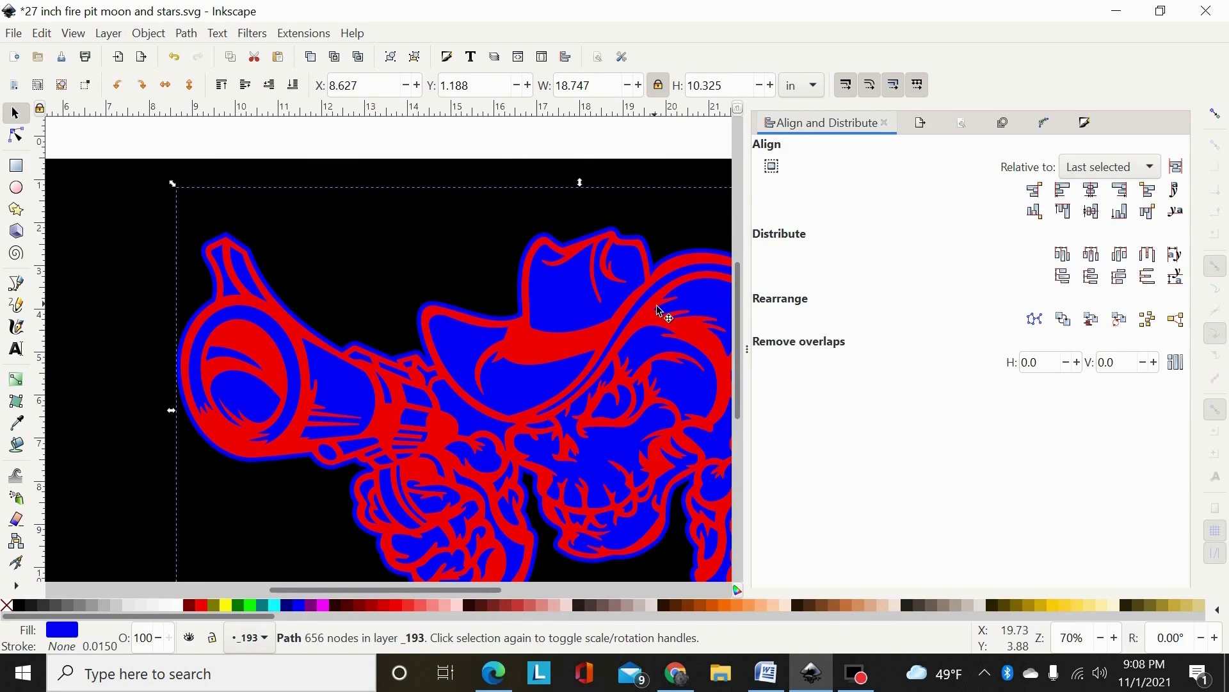
key("Delete")
- Change the red skull-and-pistols artwork to a blue fill with no stroke
scroll(555, 302, "down", 3)
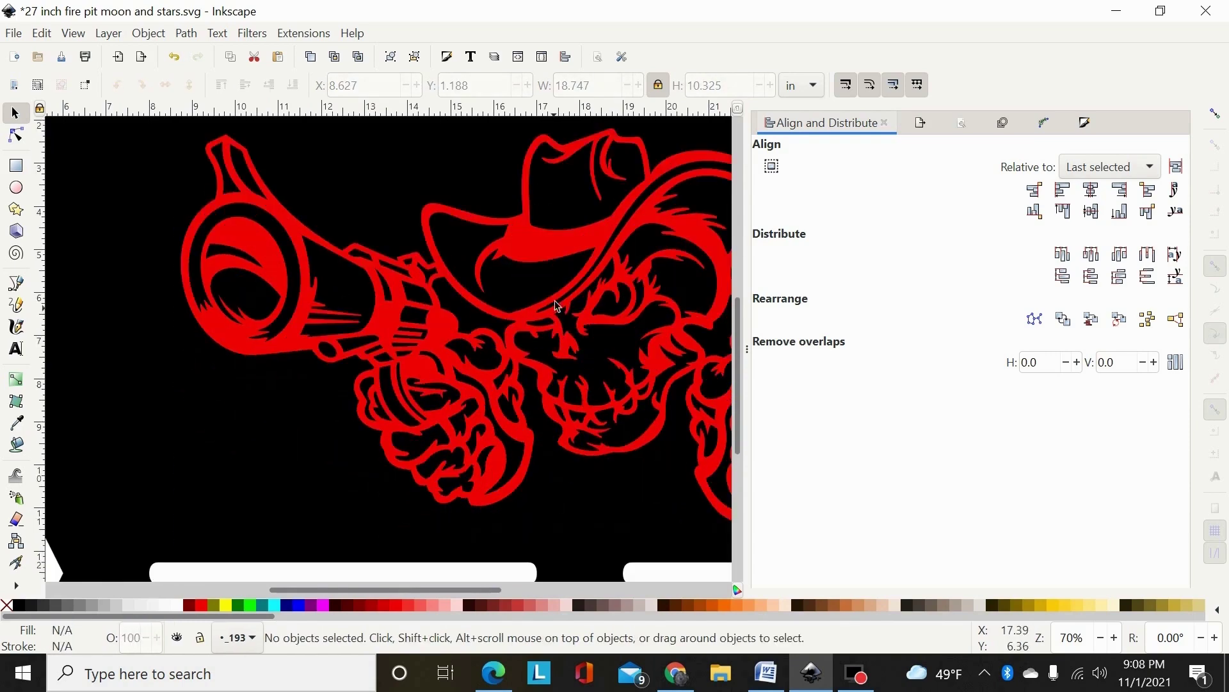
scroll(552, 282, "up", 2)
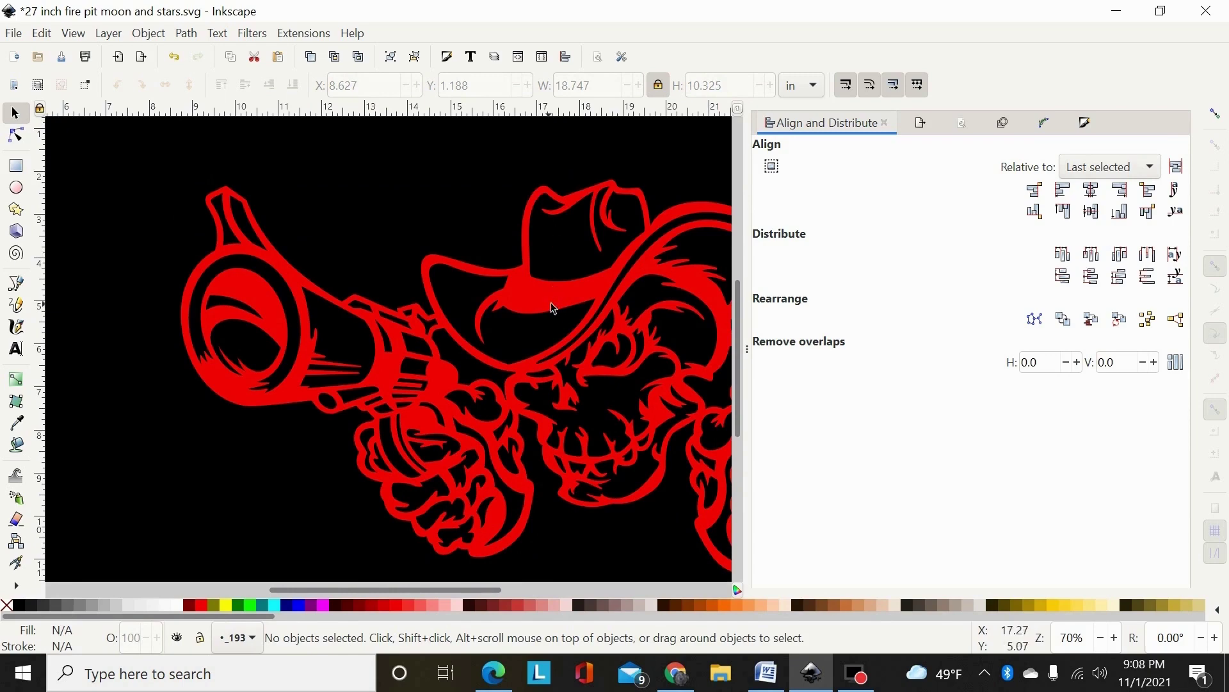
left_click(551, 302)
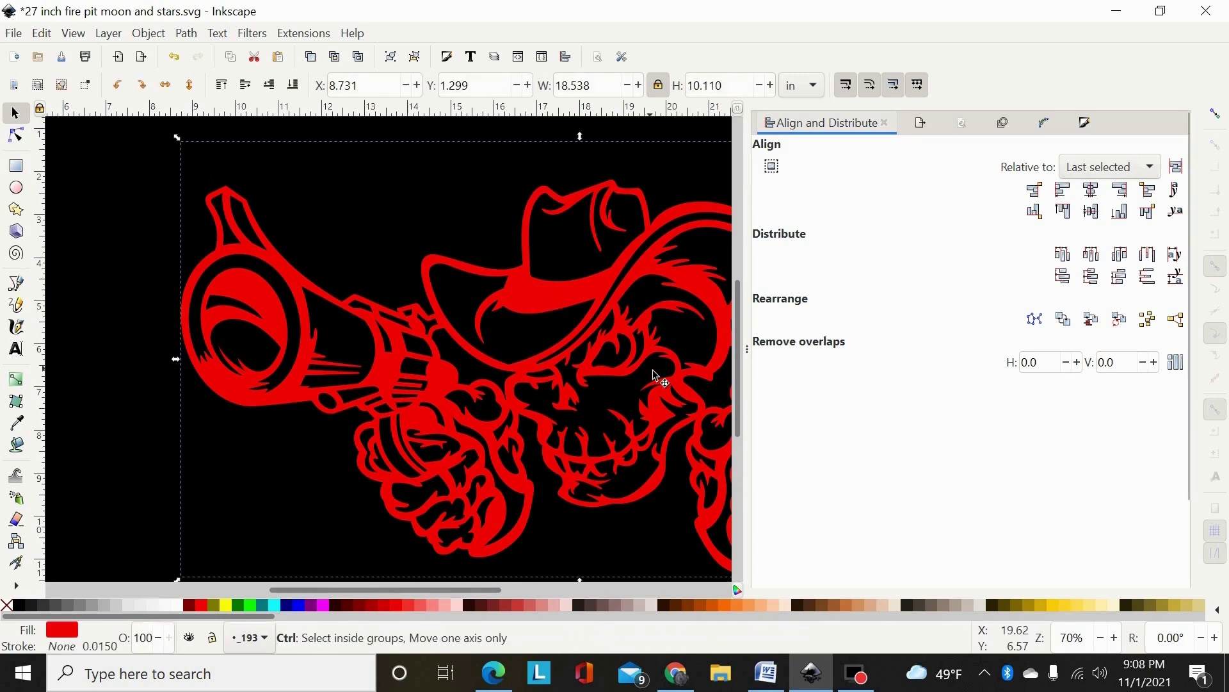
left_click(300, 611, "shift")
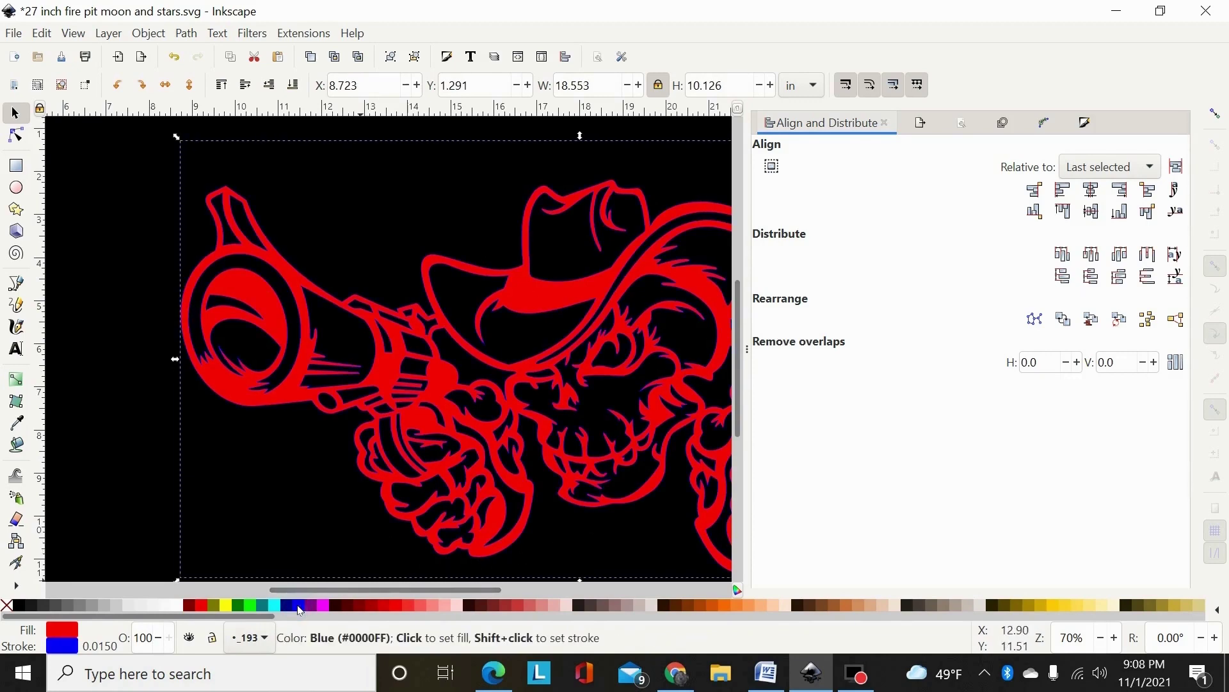
left_click(300, 610)
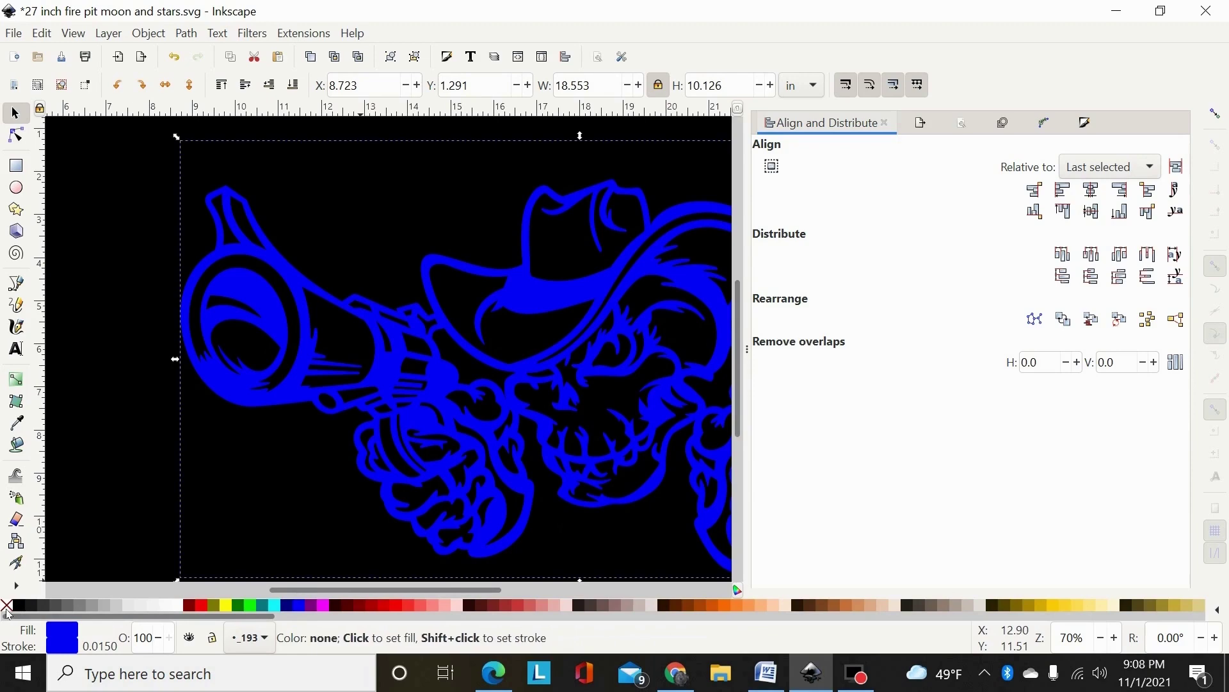
left_click(6, 607, "shift")
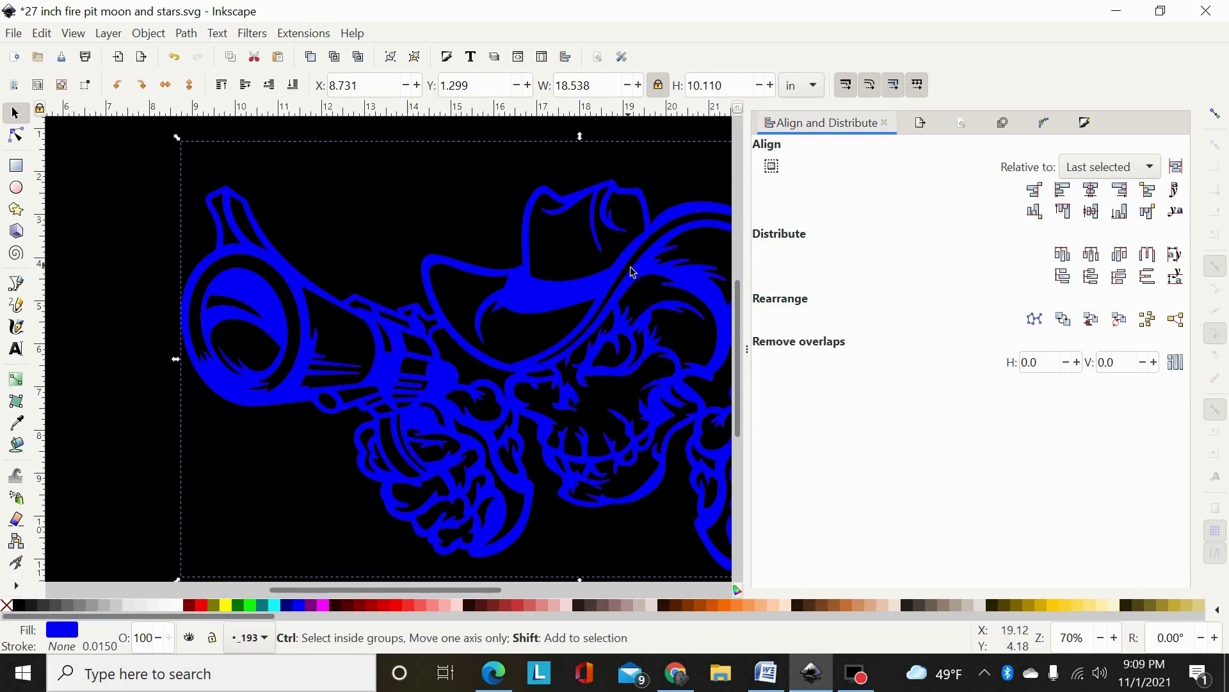
- Break the blue artwork apart and unite the pieces into one solid silhouette
key("shift+ctrl+k")
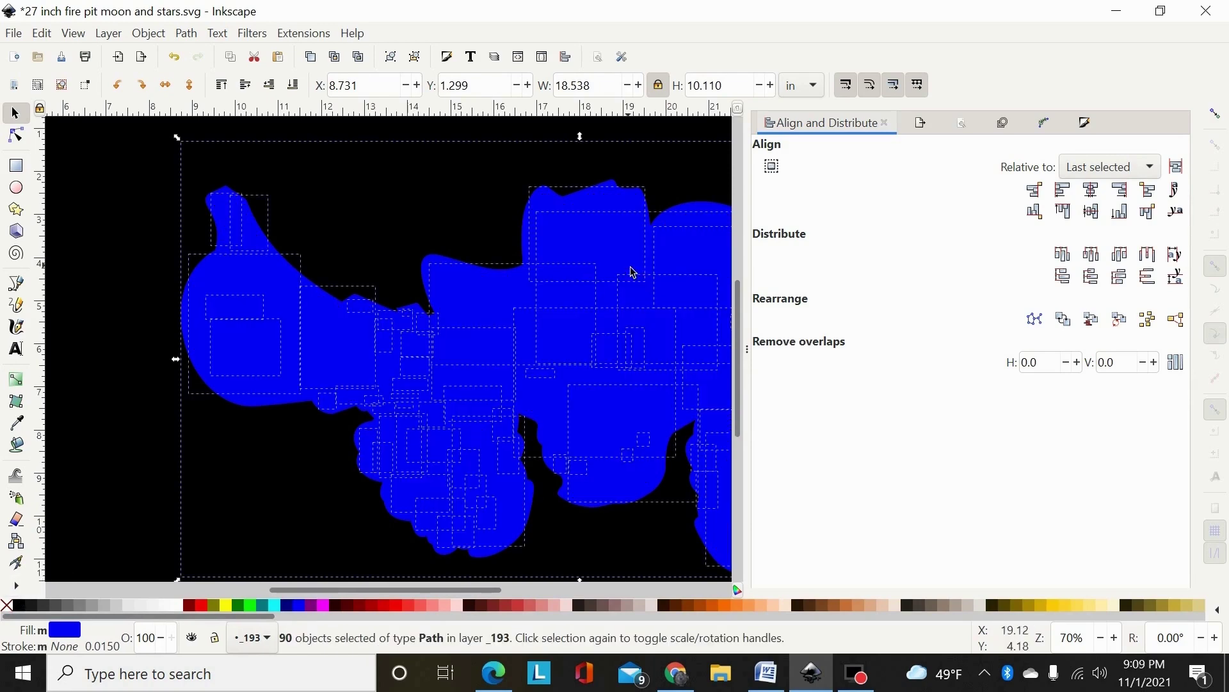
left_click(187, 34)
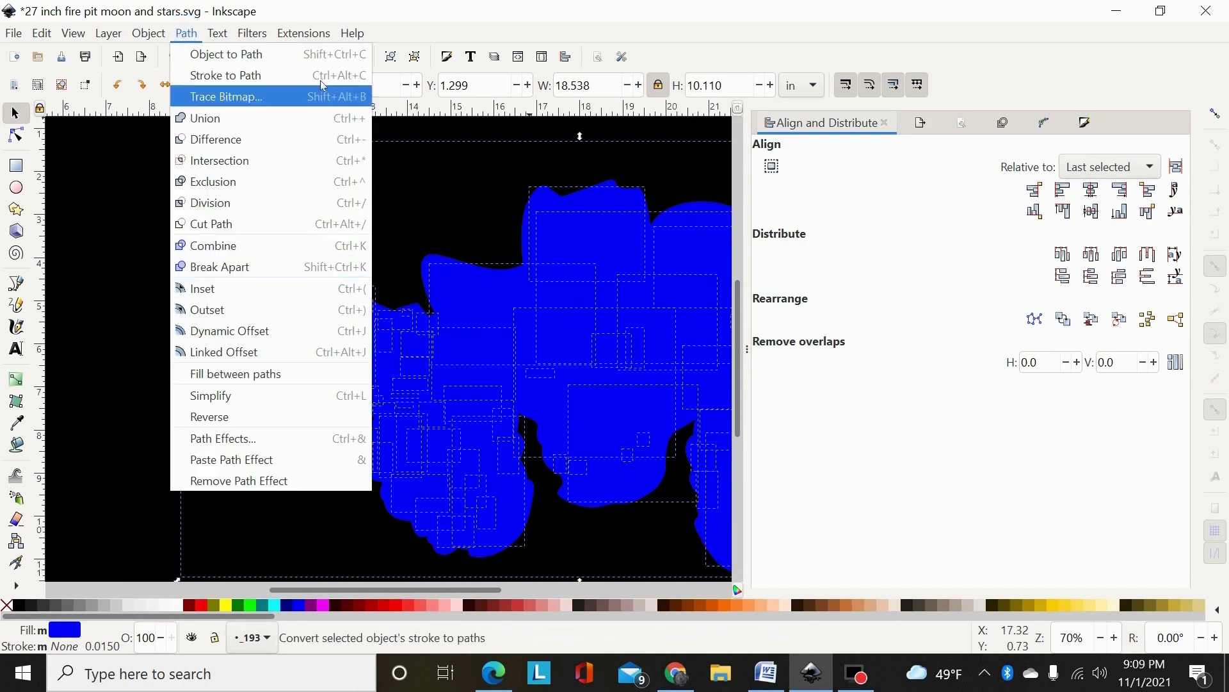
left_click(269, 118)
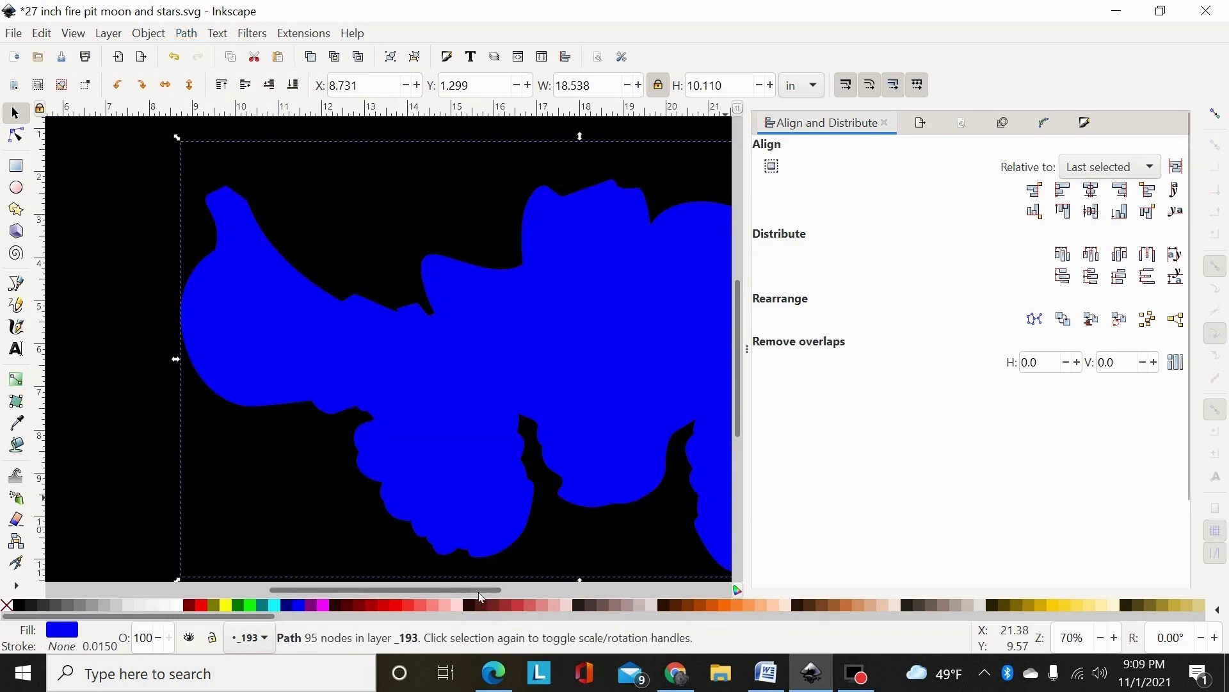
- Remove the fill from the blue skull-and-pistols silhouette and give it a bright green stroke
scroll(642, 520, "right", 4)
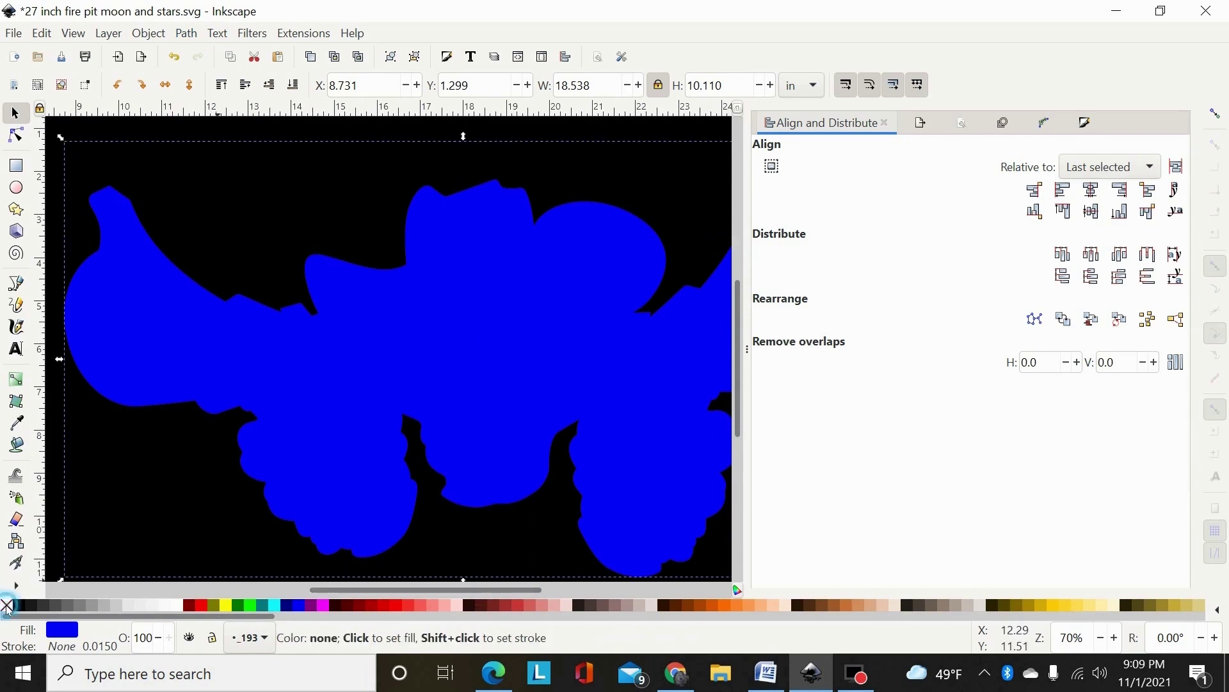
left_click(7, 605)
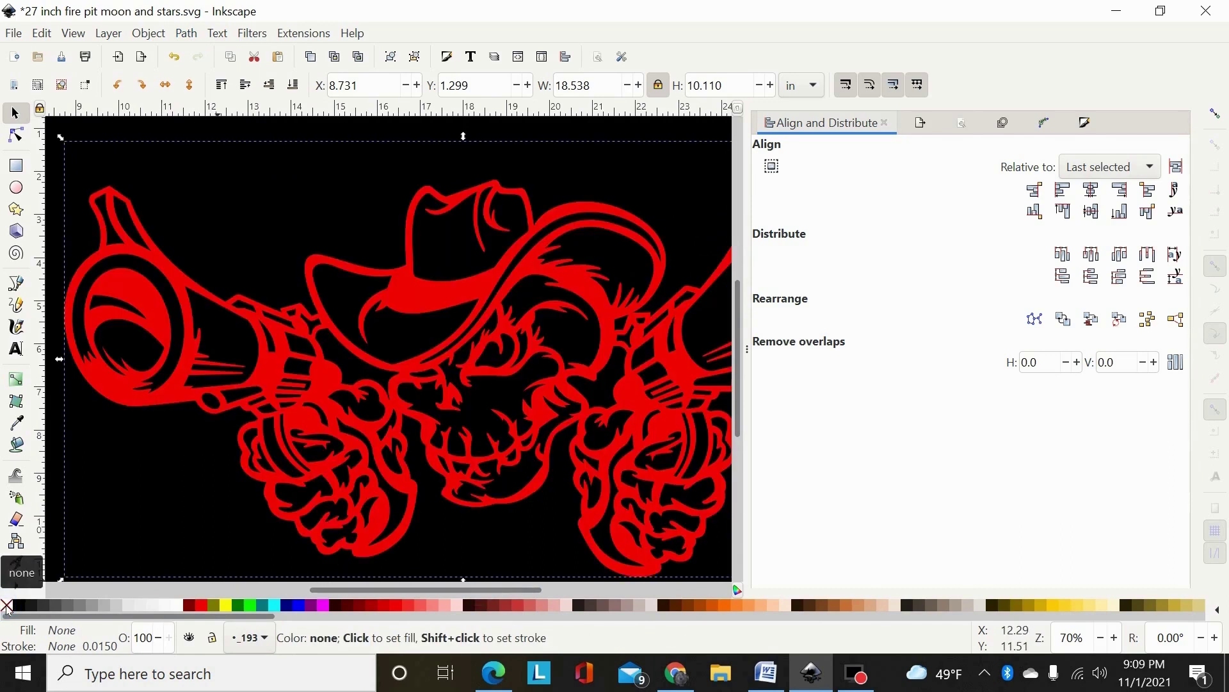
left_click(252, 607, "shift")
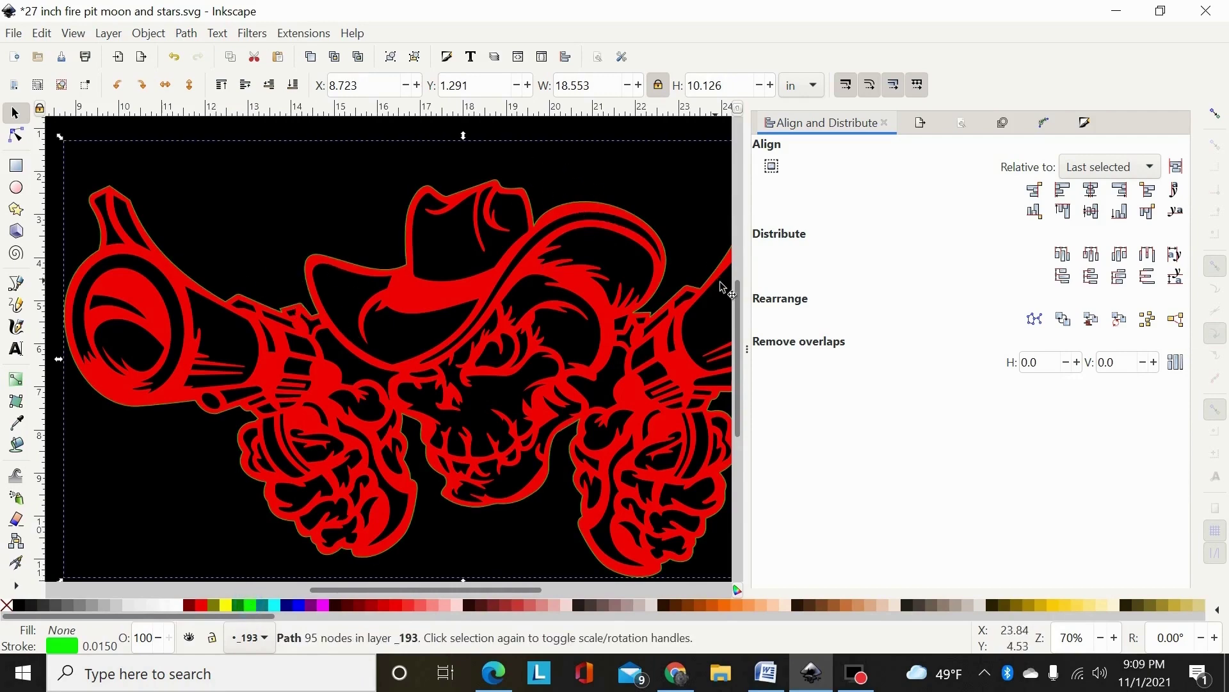
- Set the green silhouette outline's stroke width to 0.25 in
left_click(1084, 121)
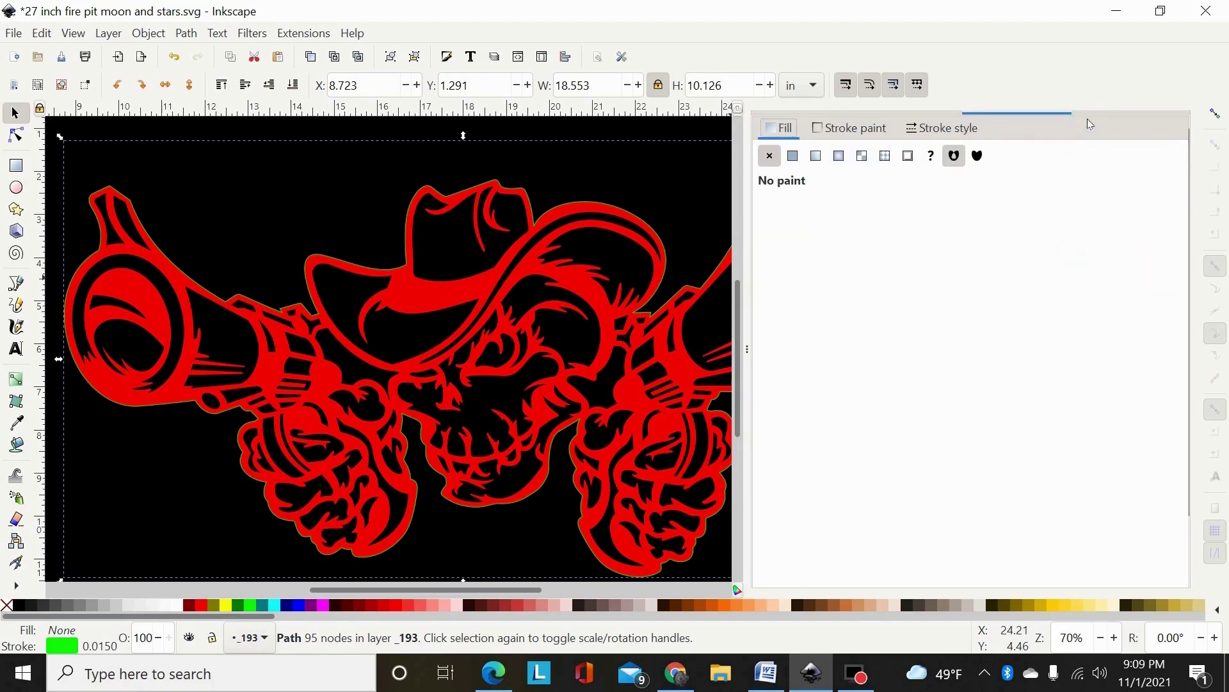
left_click(954, 132)
double_click(849, 166)
left_click(849, 165)
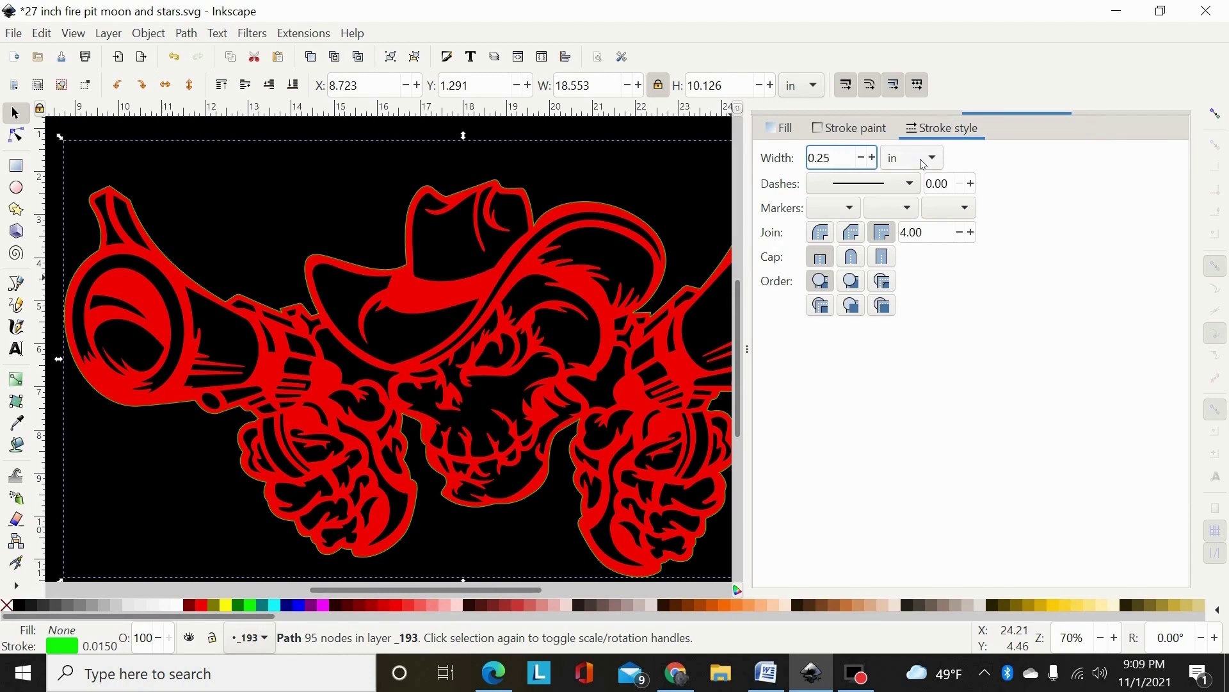
key("Return")
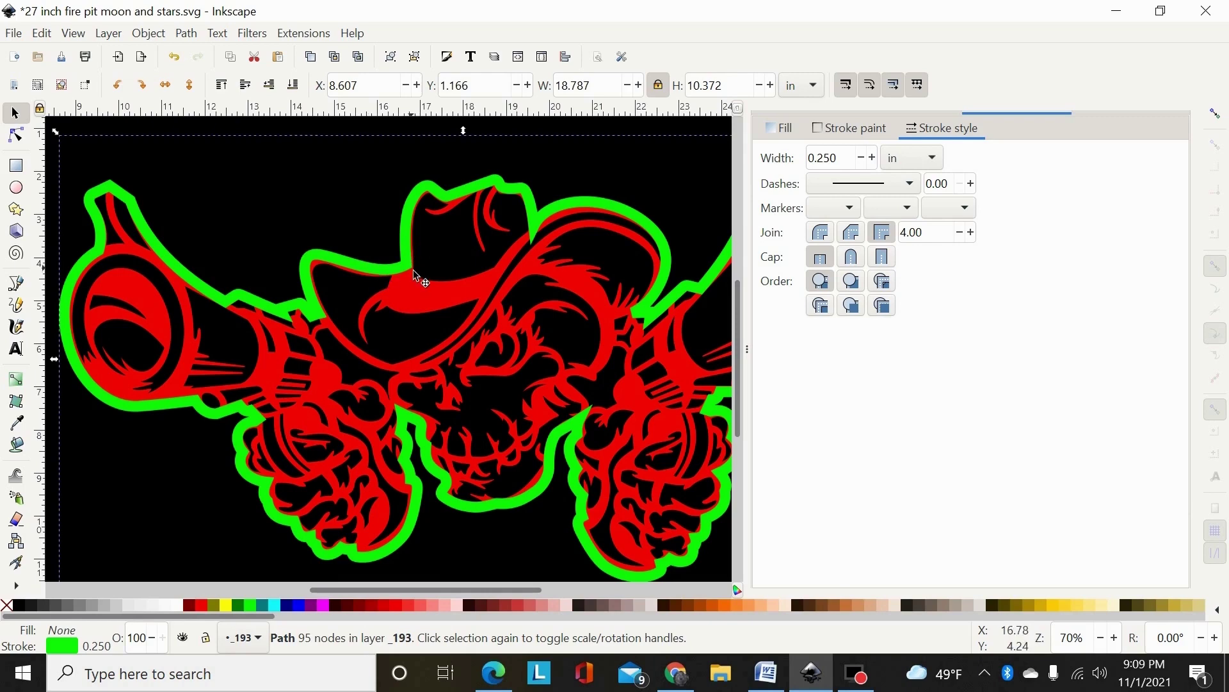
- Convert the green stroke to a path, break it apart and unite the pieces into one solid enlarged silhouette
left_click(186, 33)
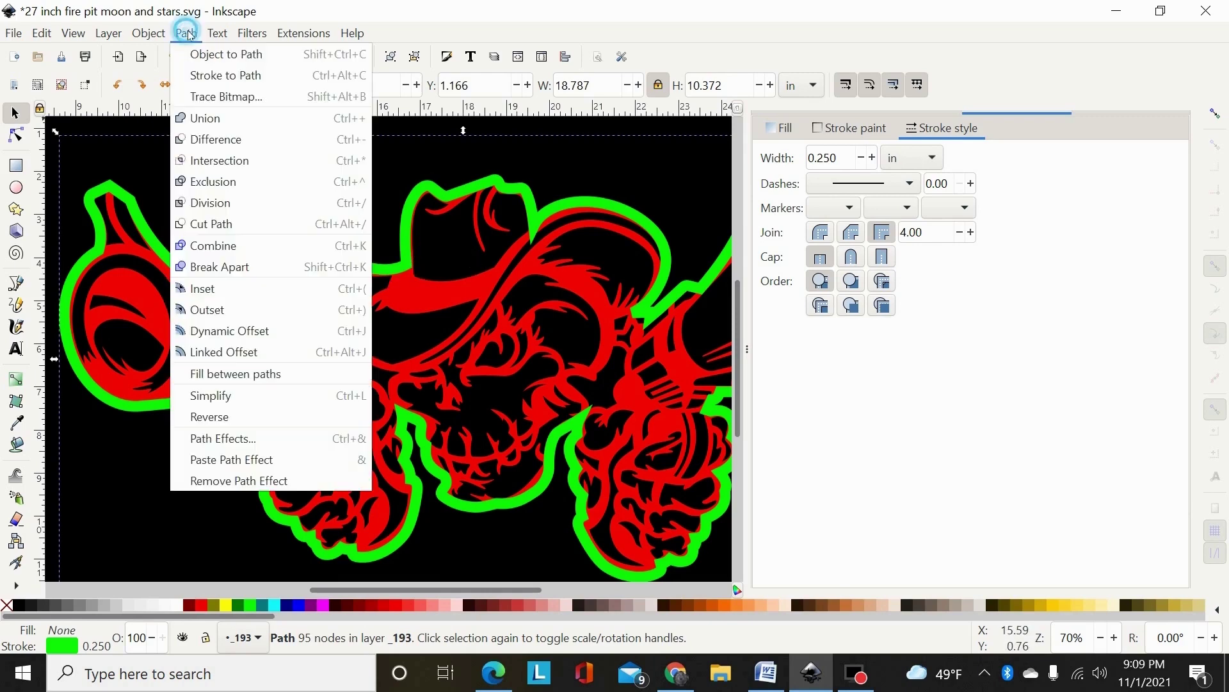
left_click(211, 77)
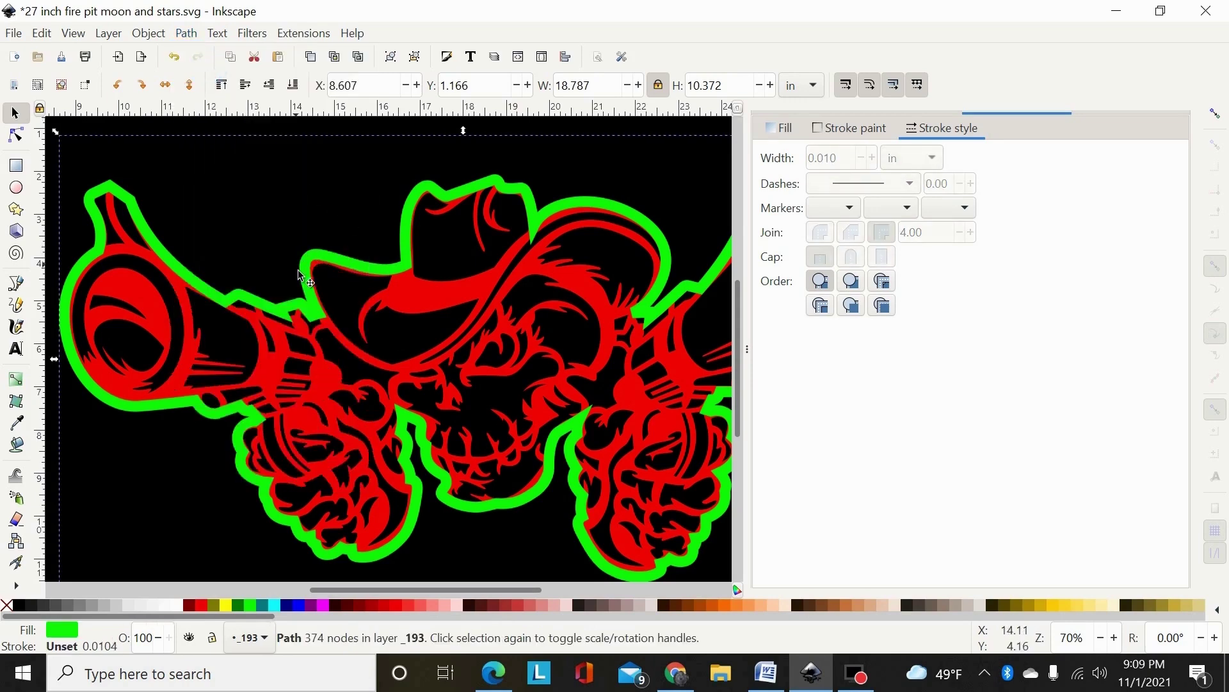
left_click(187, 34)
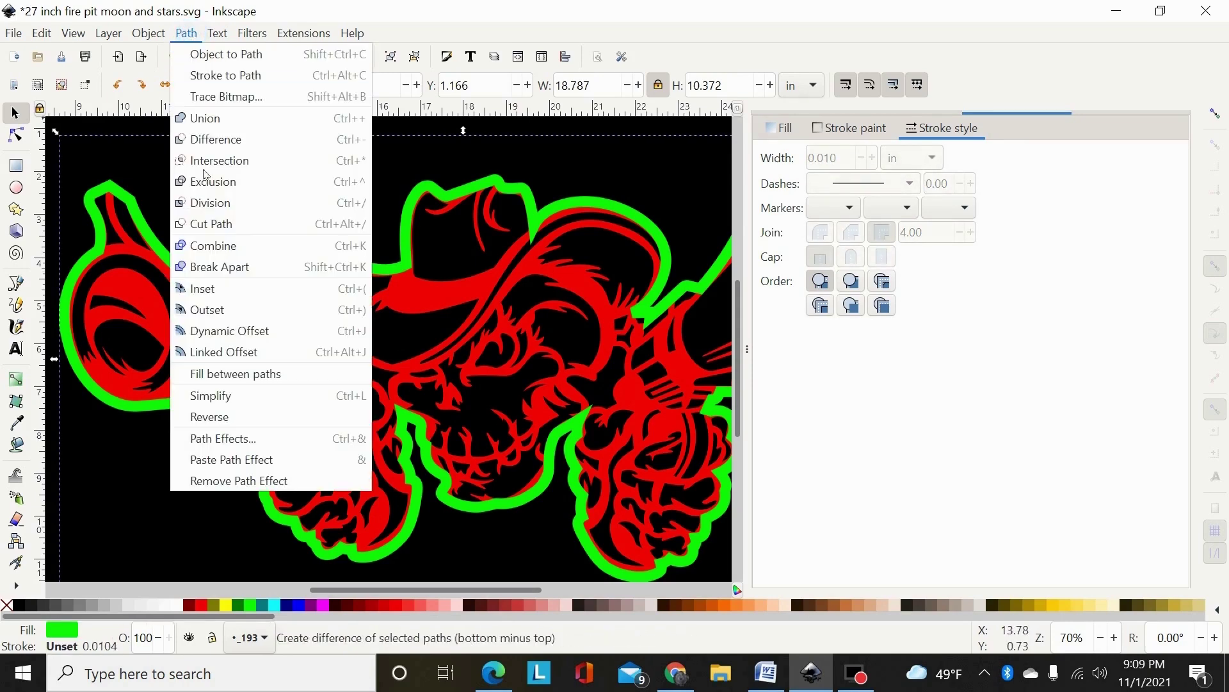
left_click(220, 268)
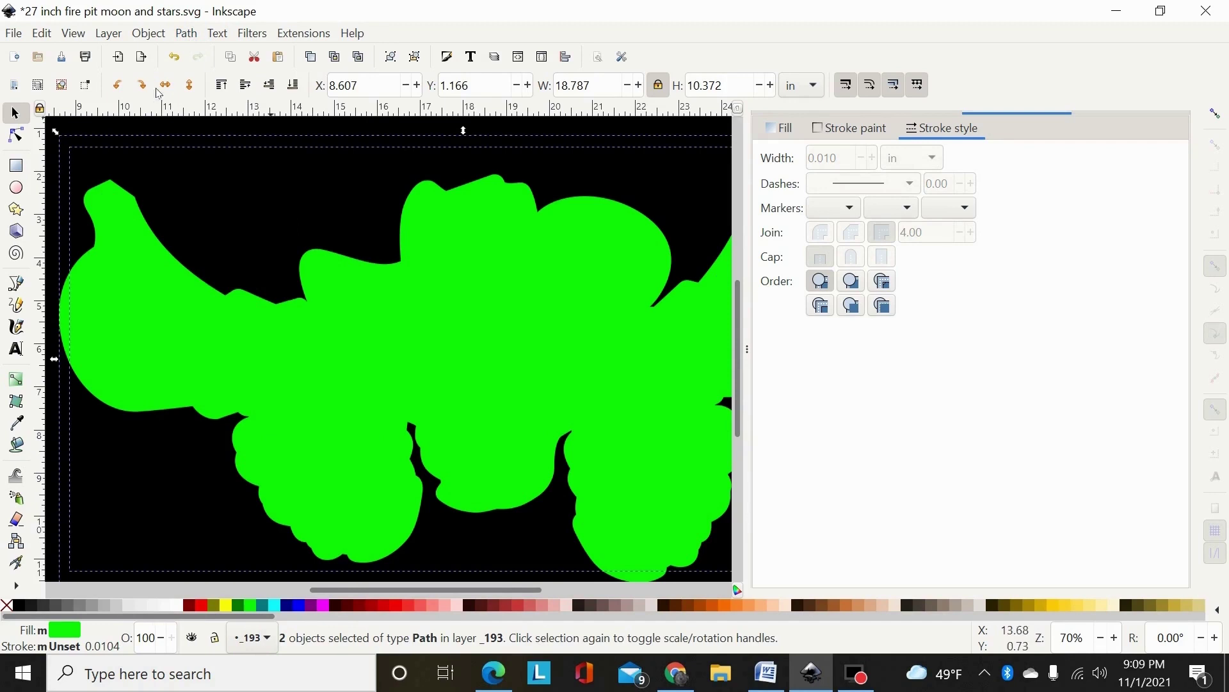
left_click(187, 33)
left_click(204, 119)
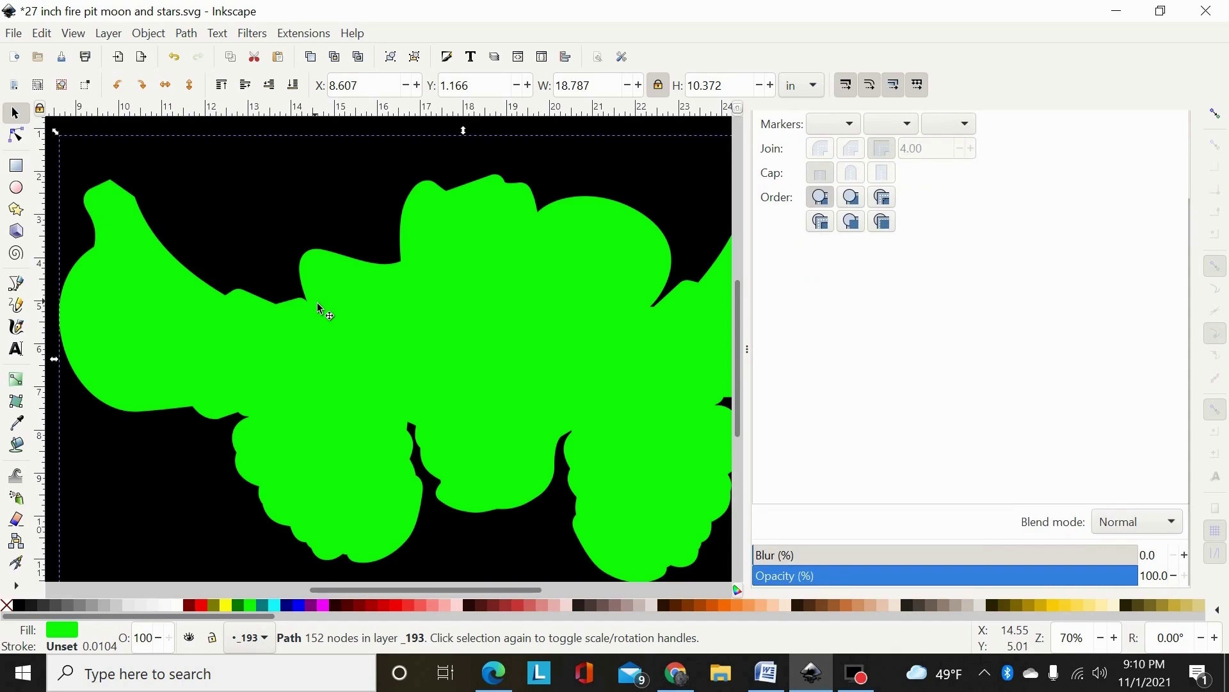
- Lower the green silhouette behind the red skull-and-pistols artwork while keeping it above the black panel
left_click(437, 255)
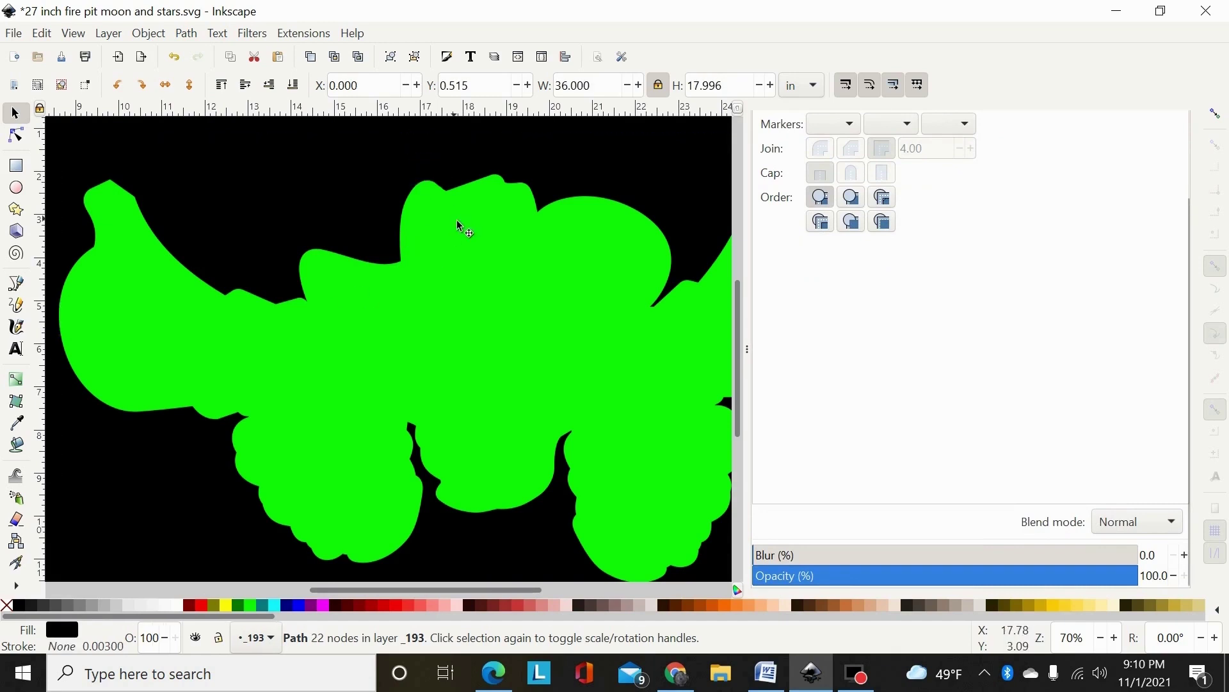
left_click(458, 225)
key("End")
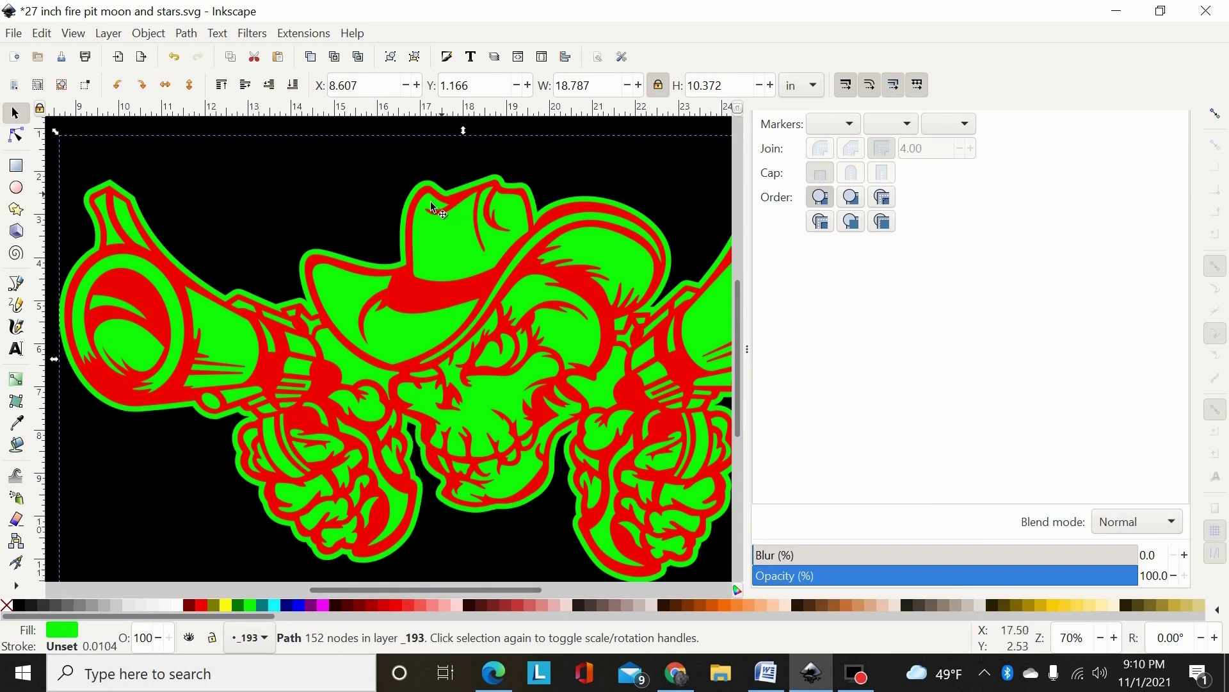
- Delete the green silhouette behind the red artwork
scroll(388, 237, "up", 5)
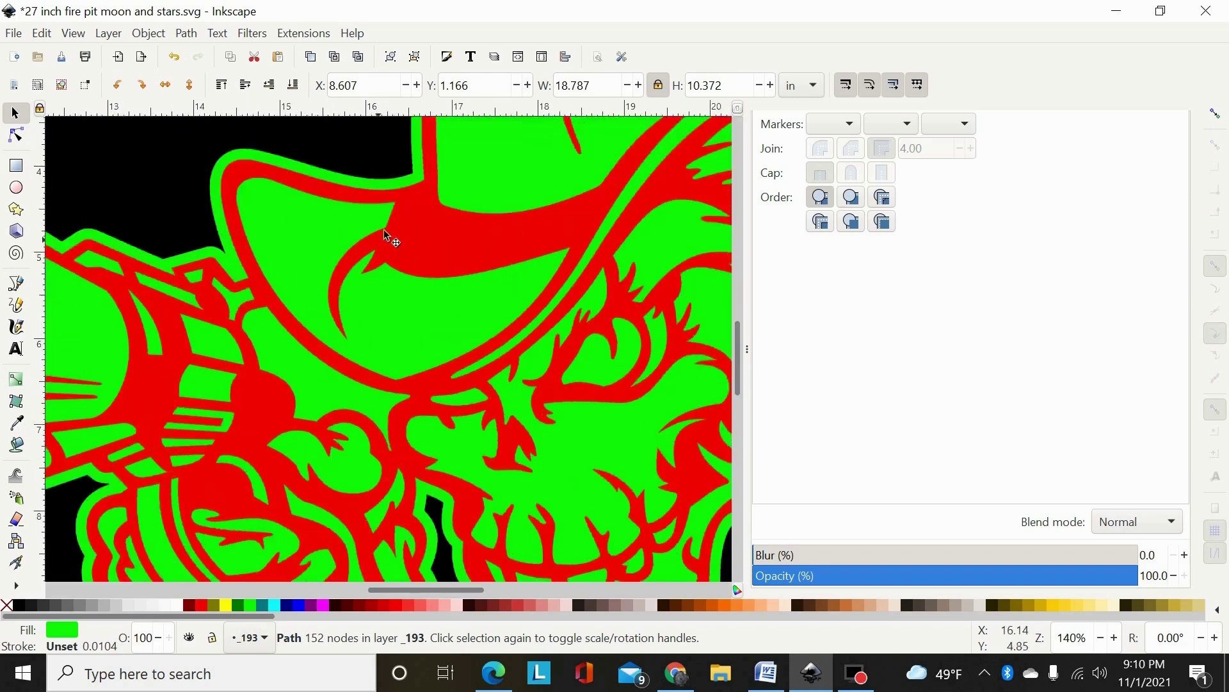
scroll(327, 253, "up", 6)
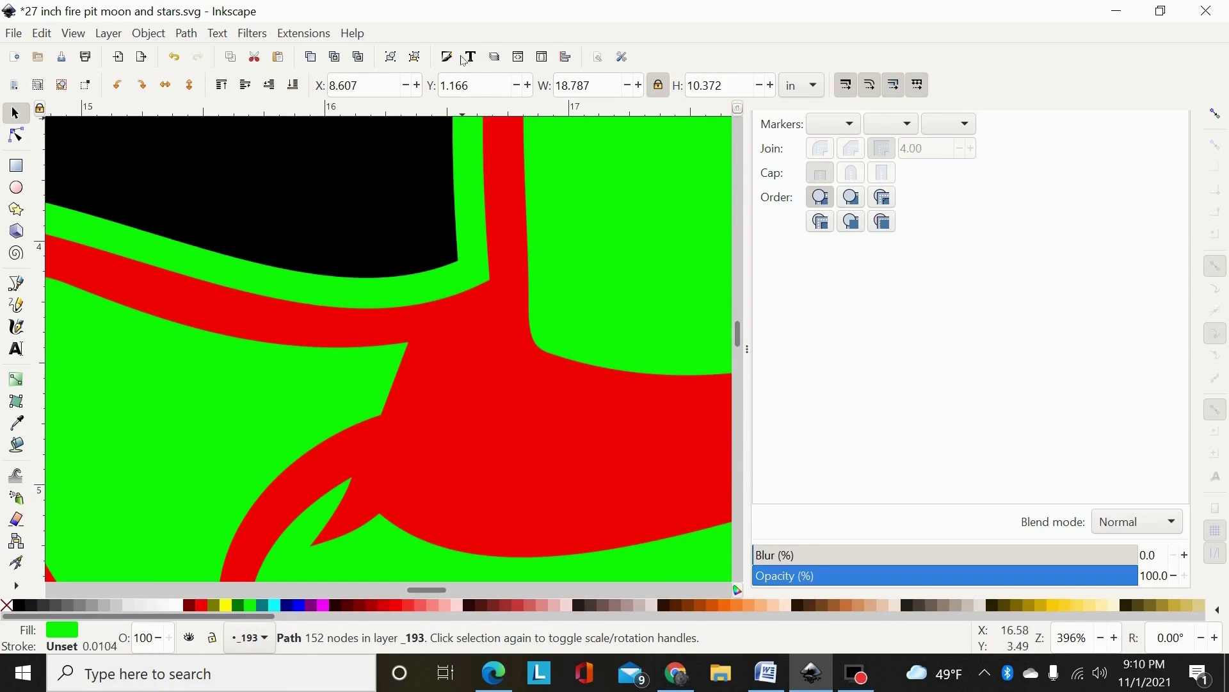
scroll(601, 240, "down", 6)
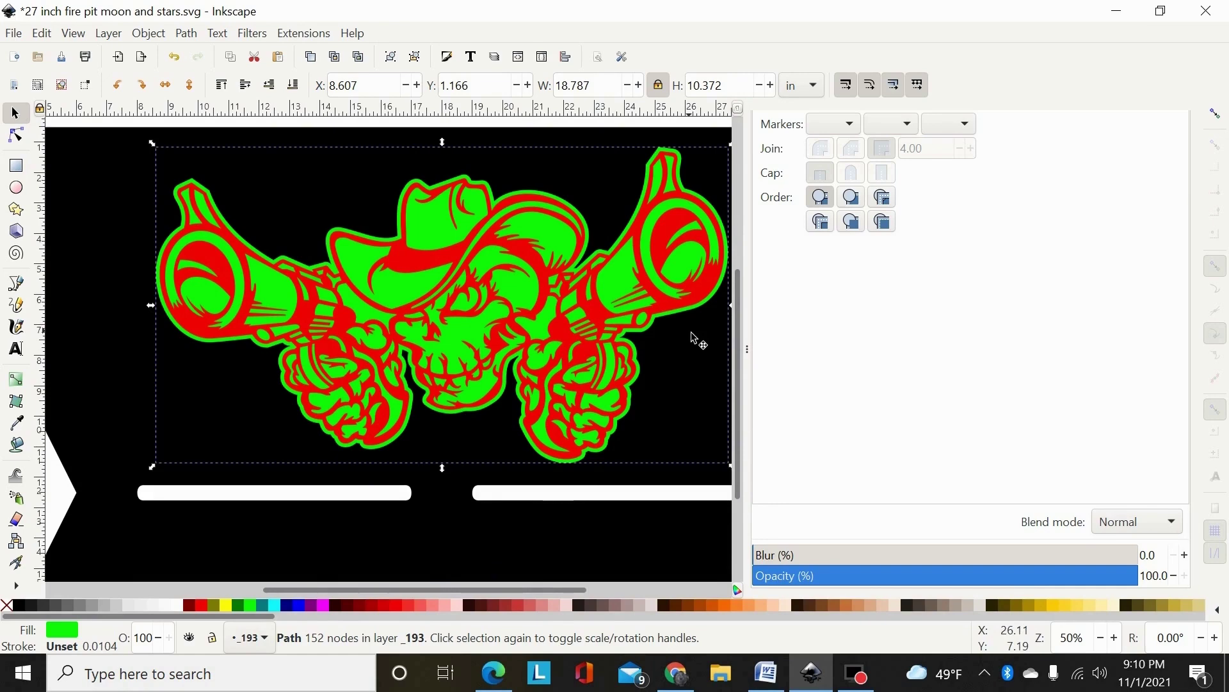
key("minus")
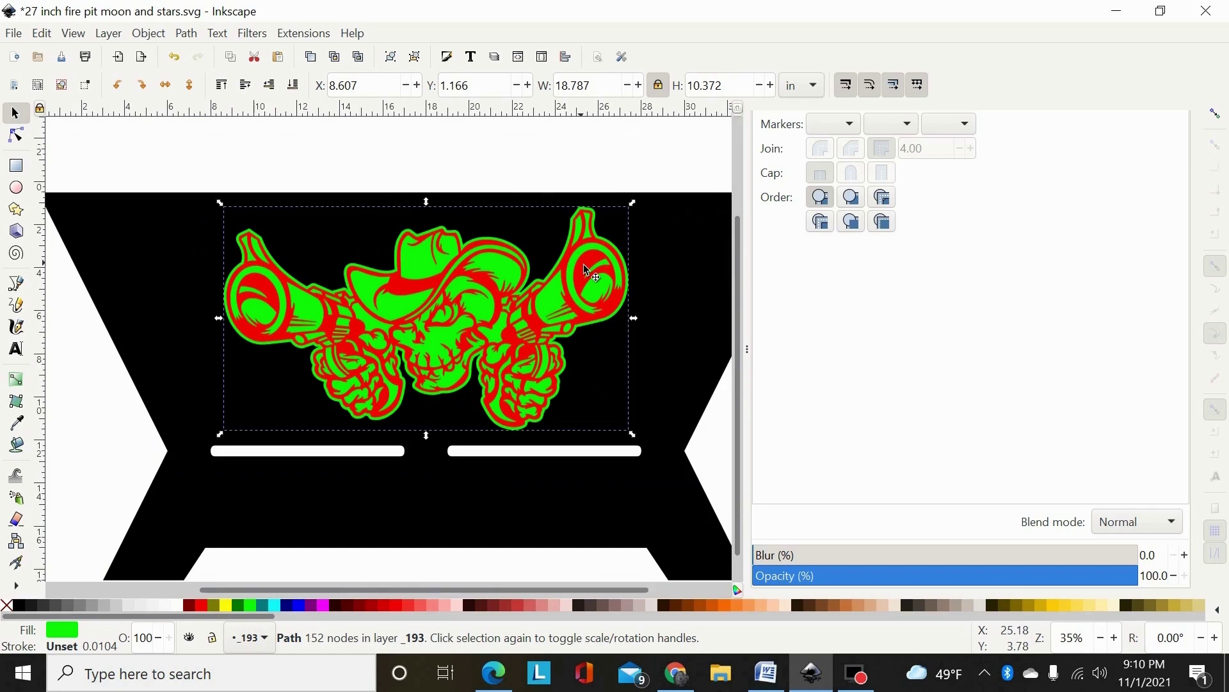
key("Delete")
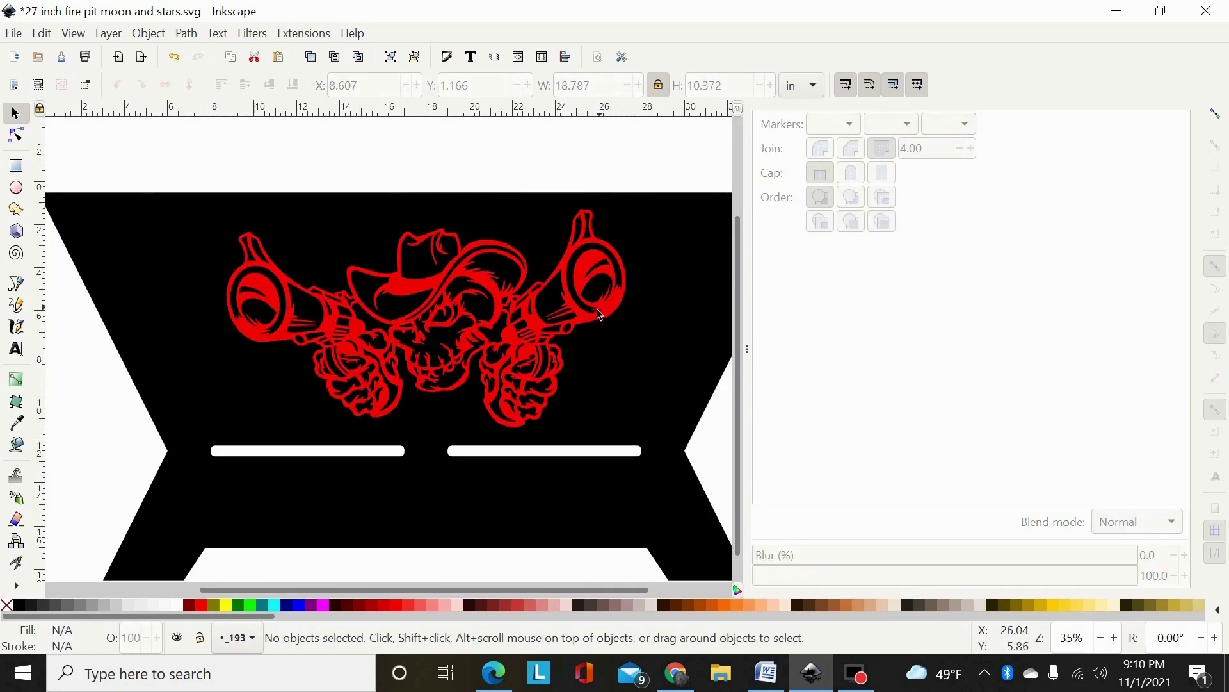
- Change the skull-and-pistols artwork to no fill with a red (#FF0000) stroke
key("plus")
key("plus")
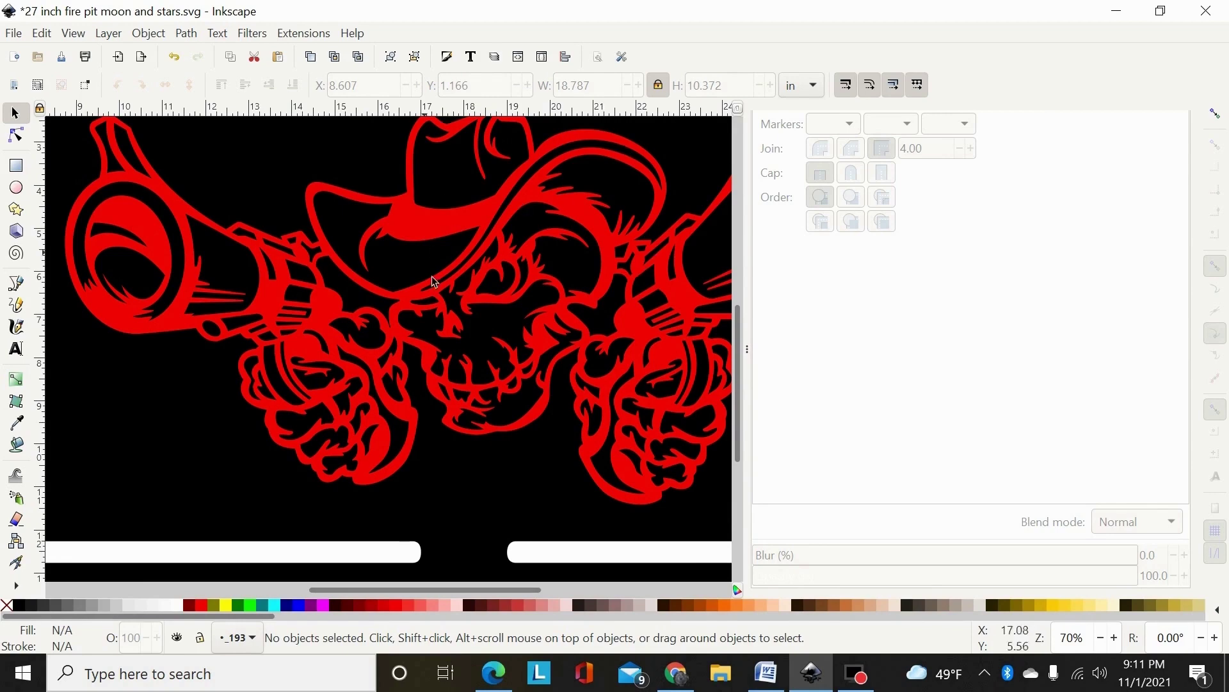
left_click(415, 462)
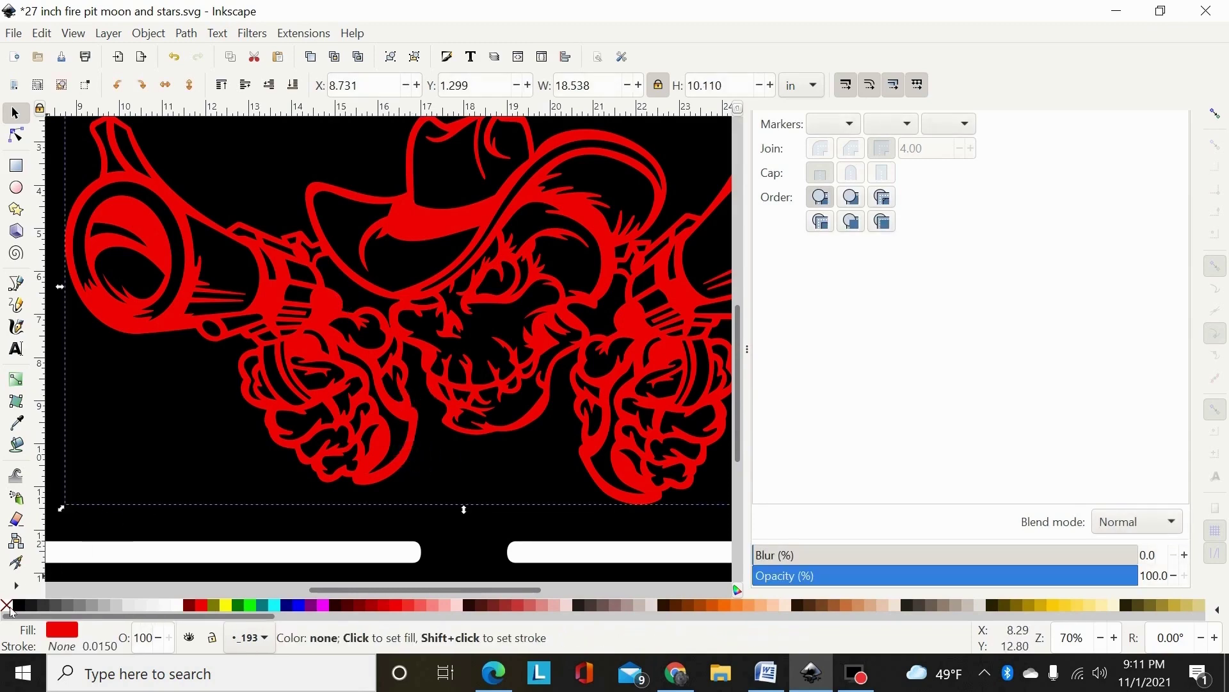
left_click(6, 605)
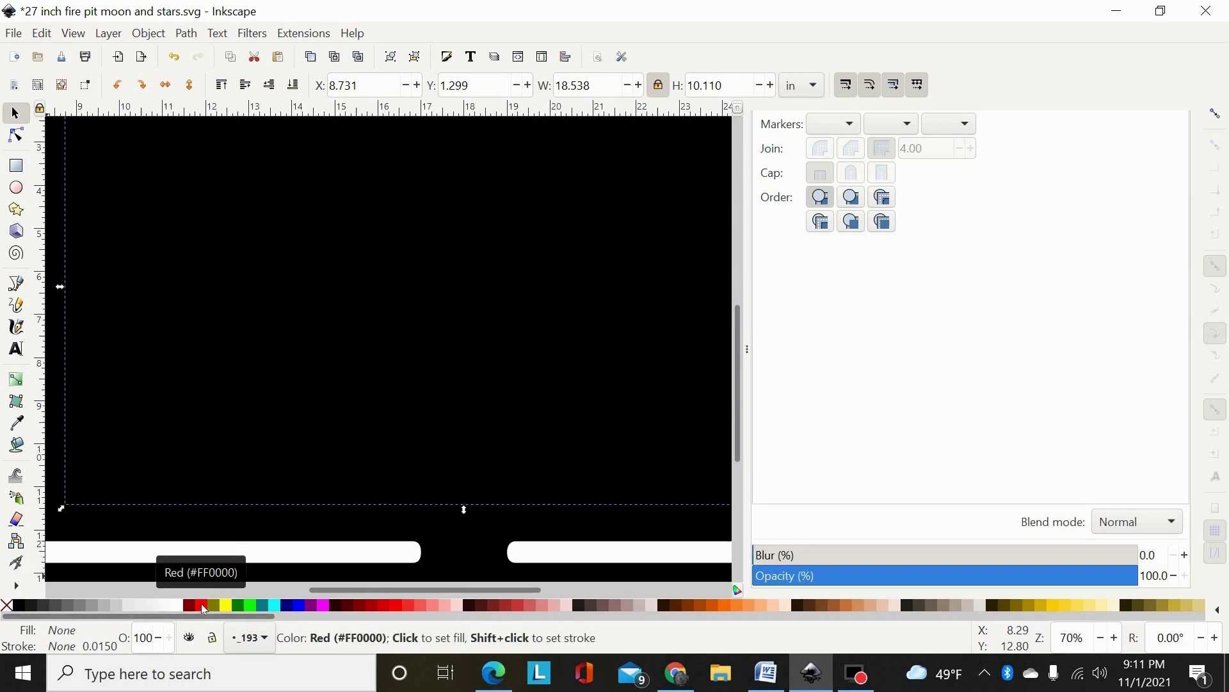
left_click(204, 608, "shift")
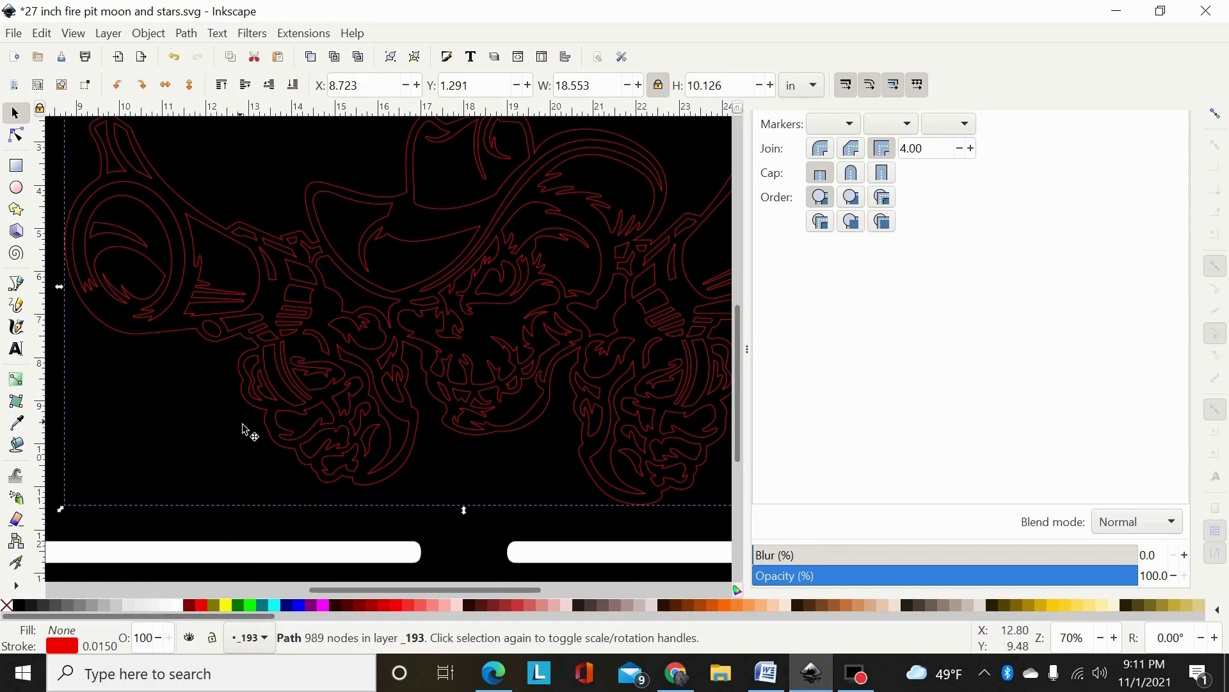
- Change the black fire pit side panel to no fill with a black stroke
scroll(388, 353, "down", 3)
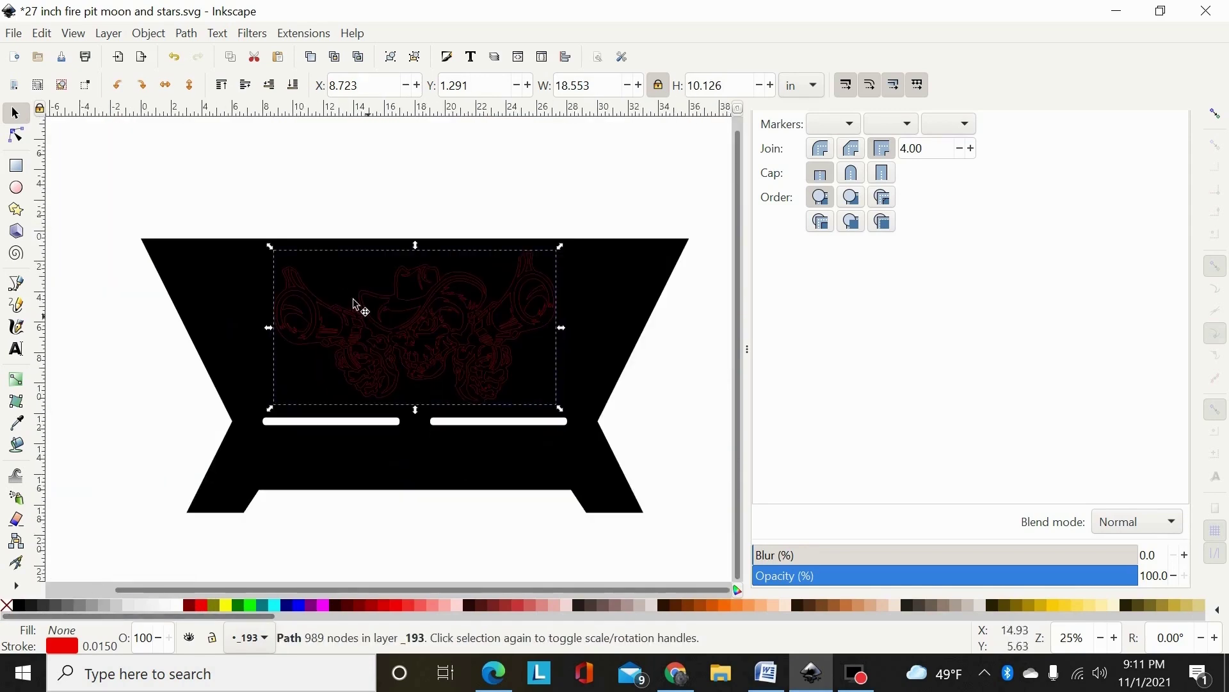
left_click(177, 275)
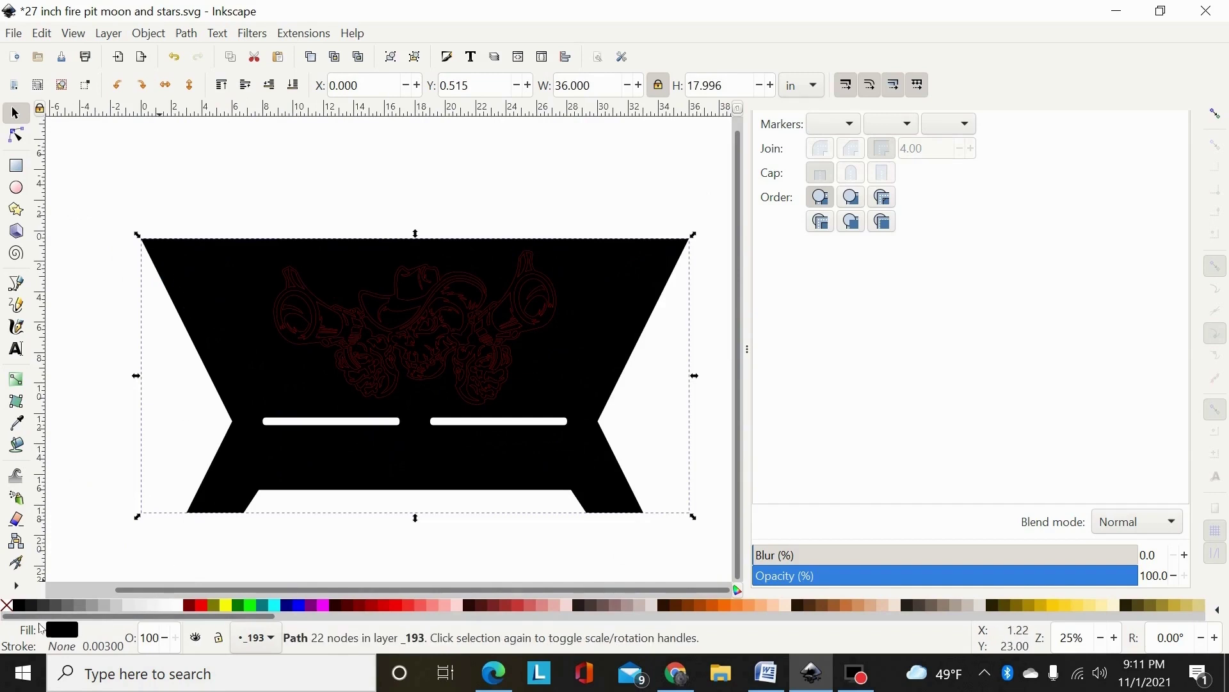
left_click(7, 606)
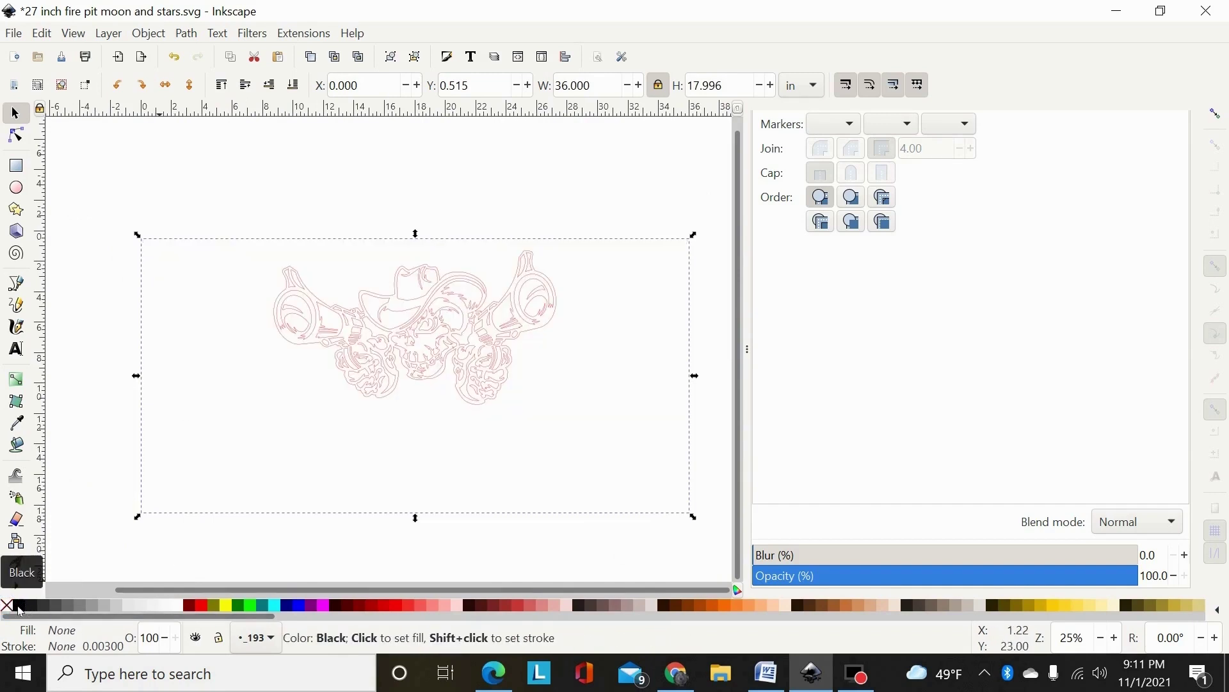
left_click(19, 609, "shift")
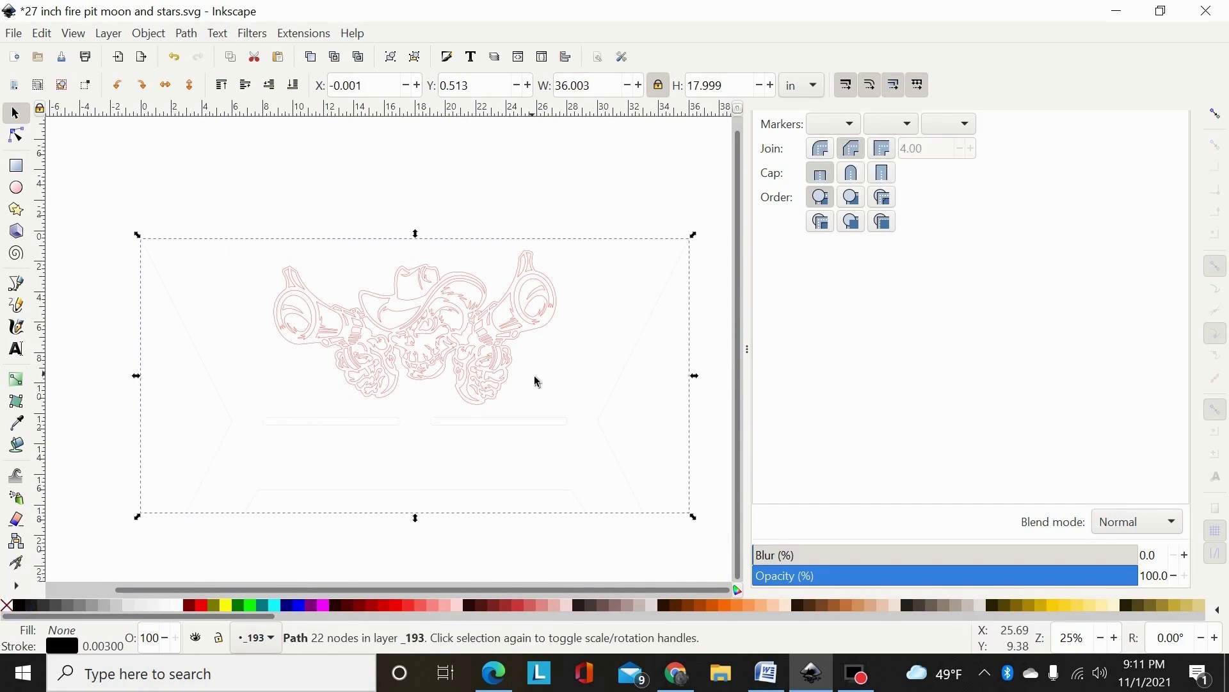
- Insert a node on the hat brim's upper edge, just left of its corner with the crown, at about X 16.502, Y 4.231 in
scroll(648, 325, "up", 3, "ctrl")
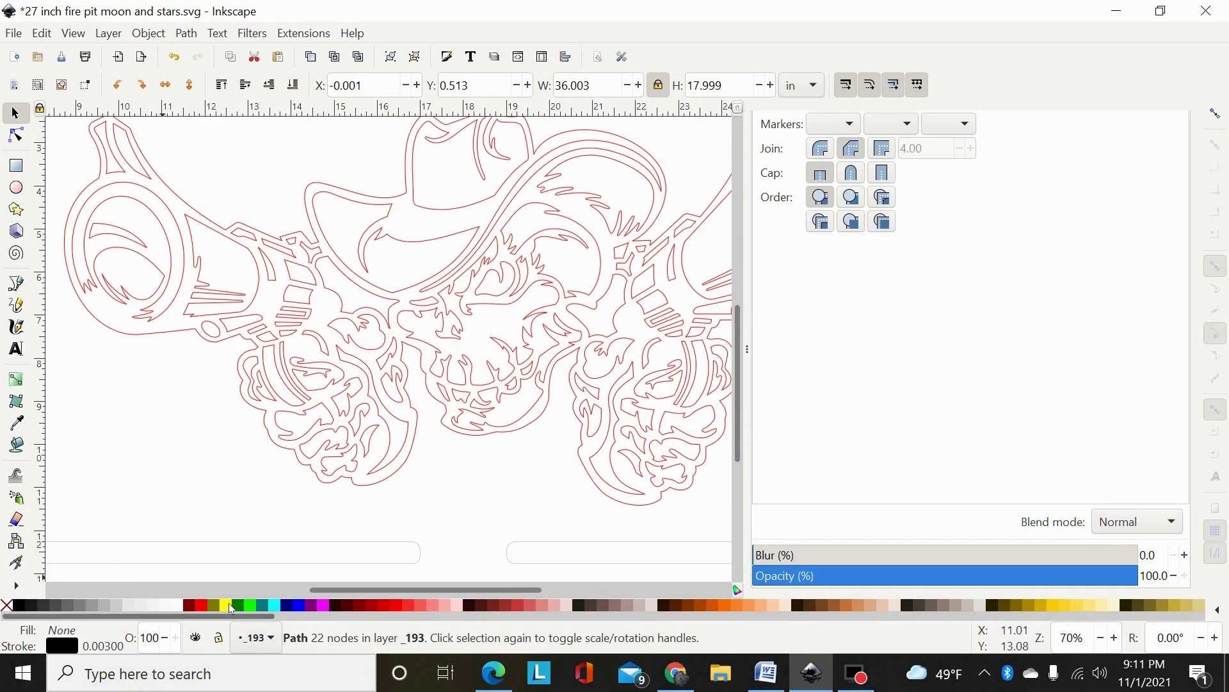
scroll(442, 378, "up", 3)
scroll(451, 354, "down", 2)
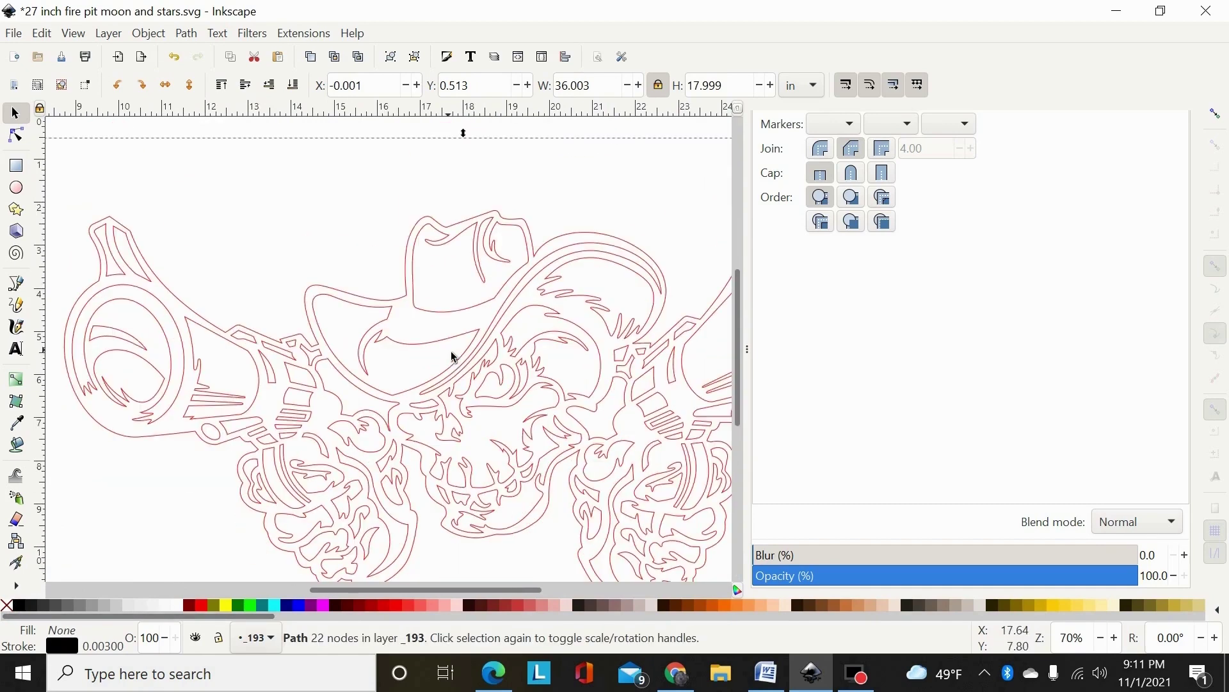
left_click(362, 200)
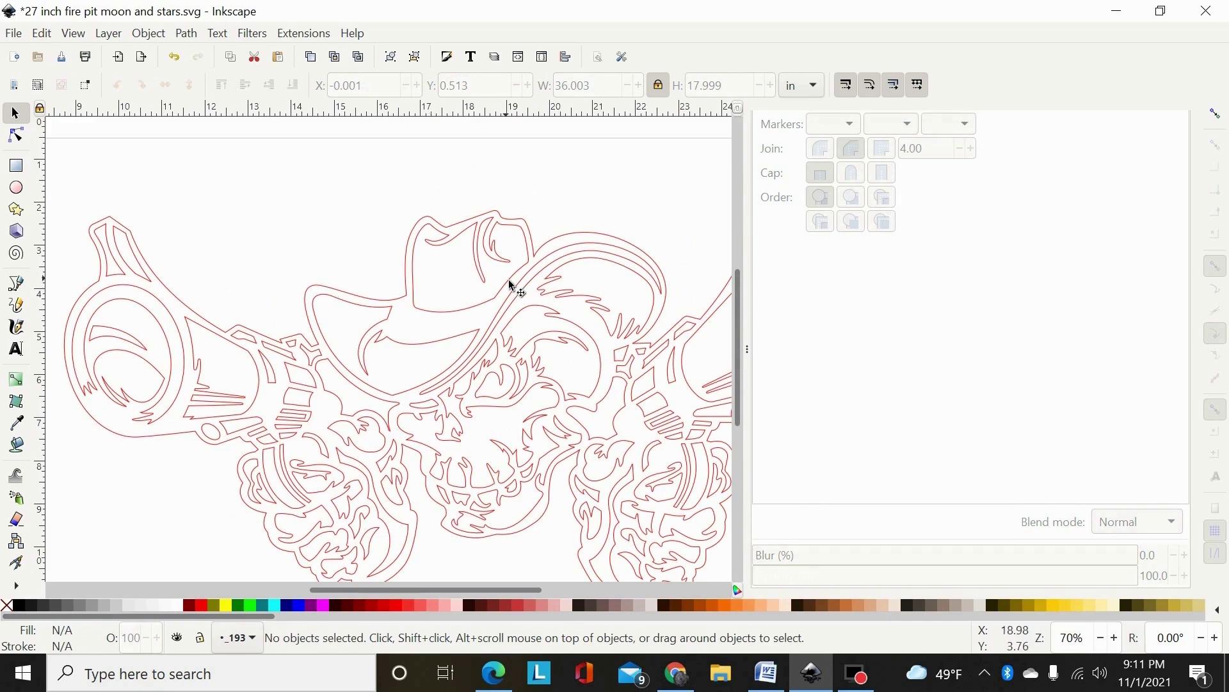
scroll(453, 299, "up", 3)
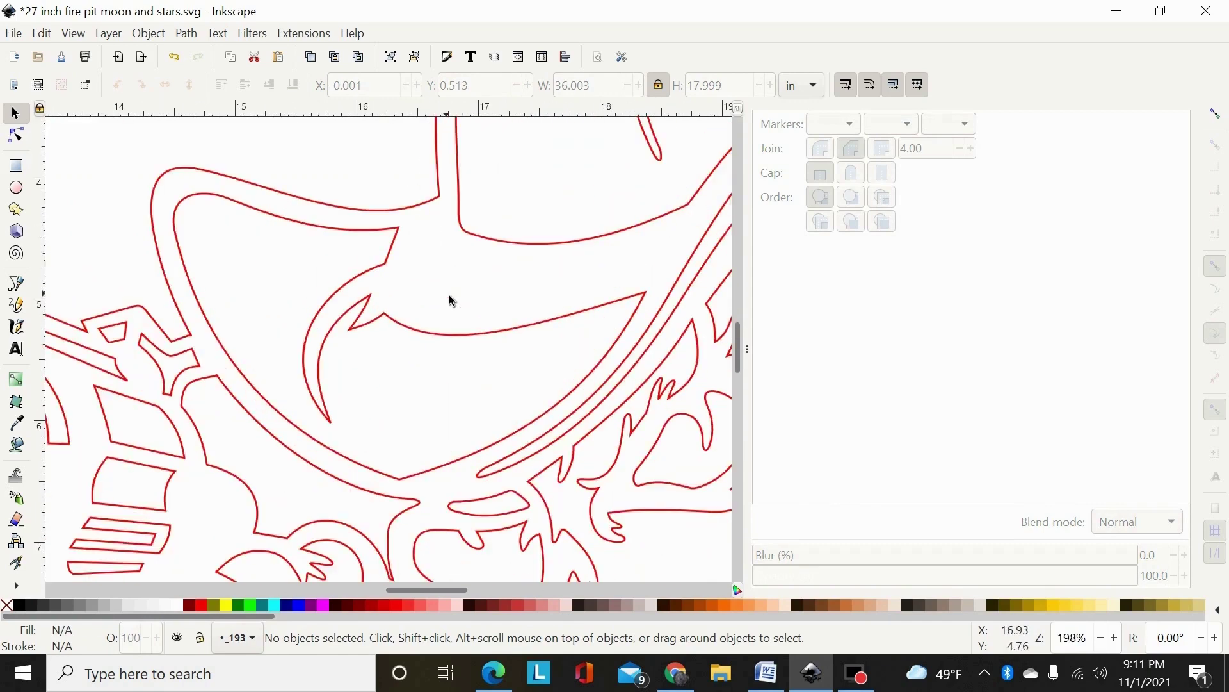
left_click(16, 136)
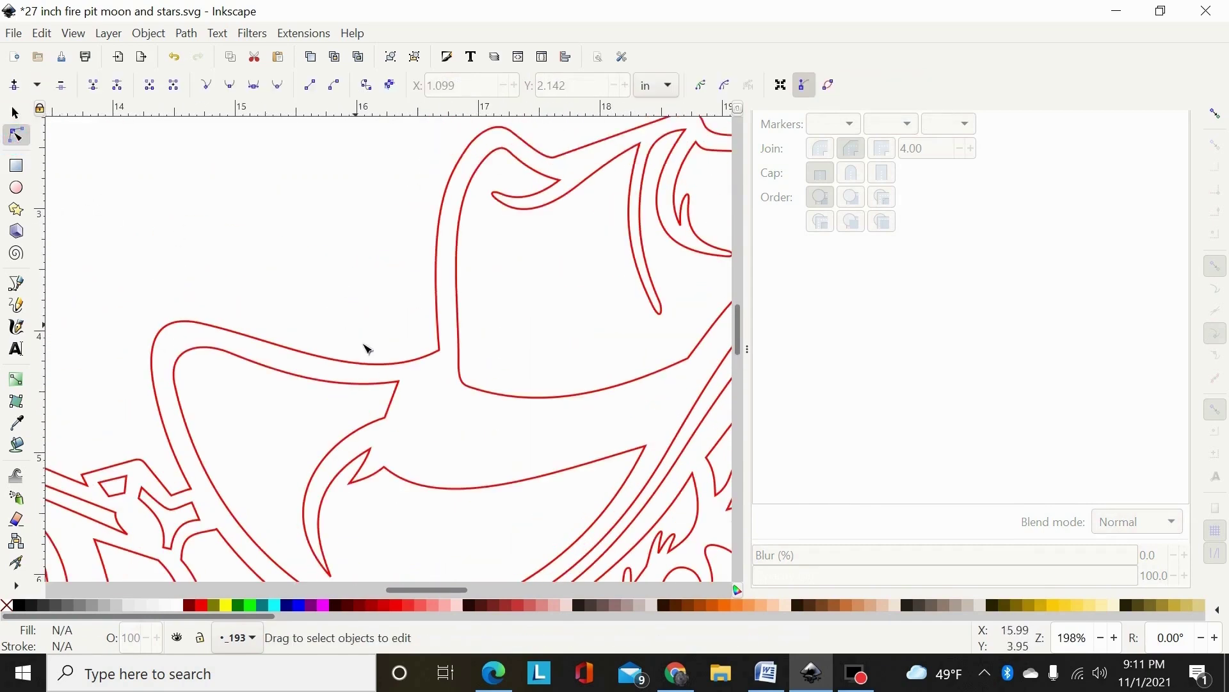
left_click(391, 376)
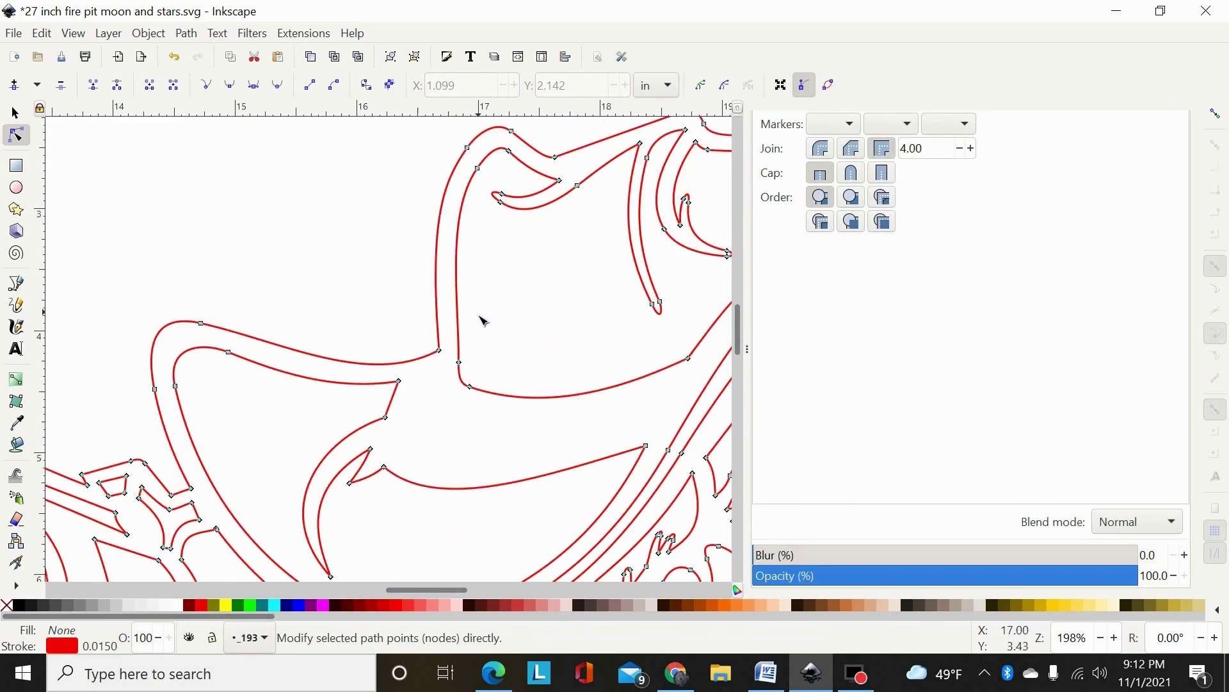
left_click(417, 356)
left_click_drag(401, 333, 450, 373)
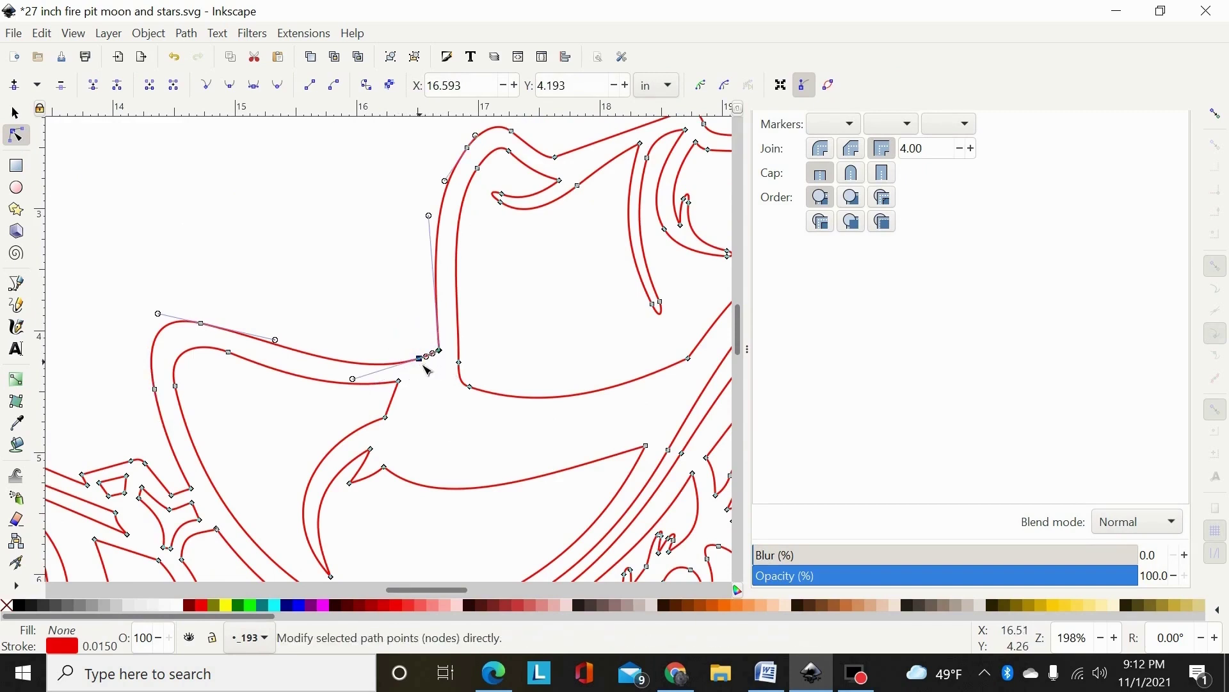
key("ctrl+z")
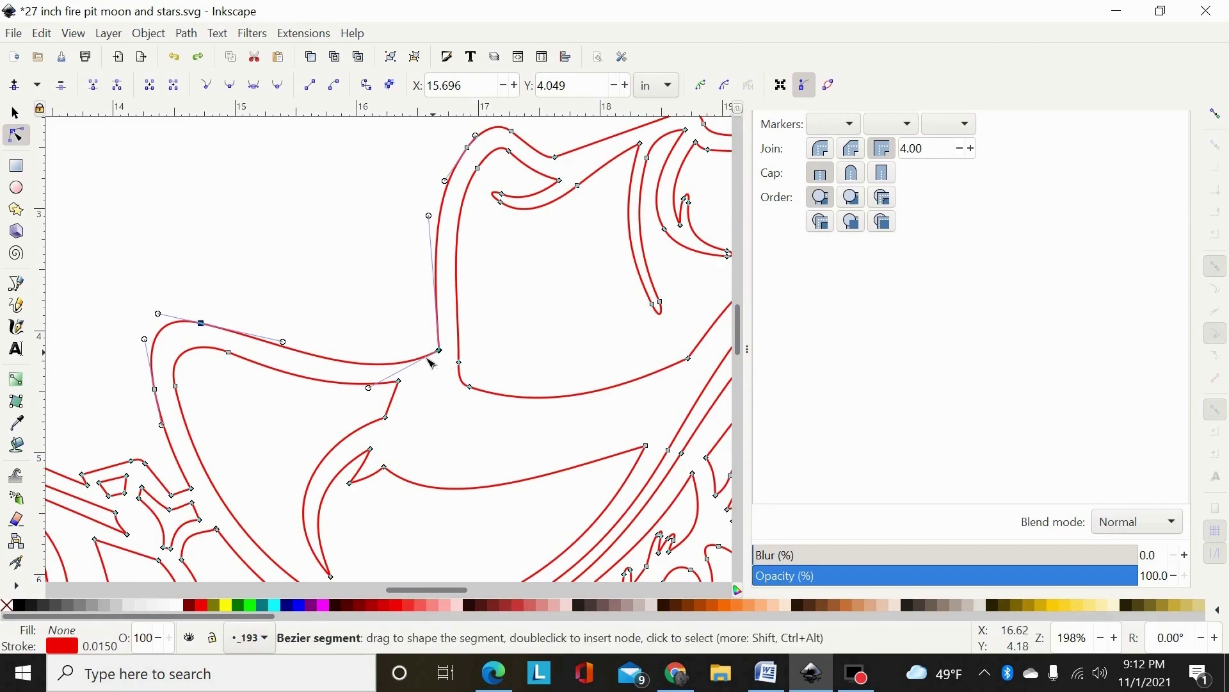
double_click(417, 357)
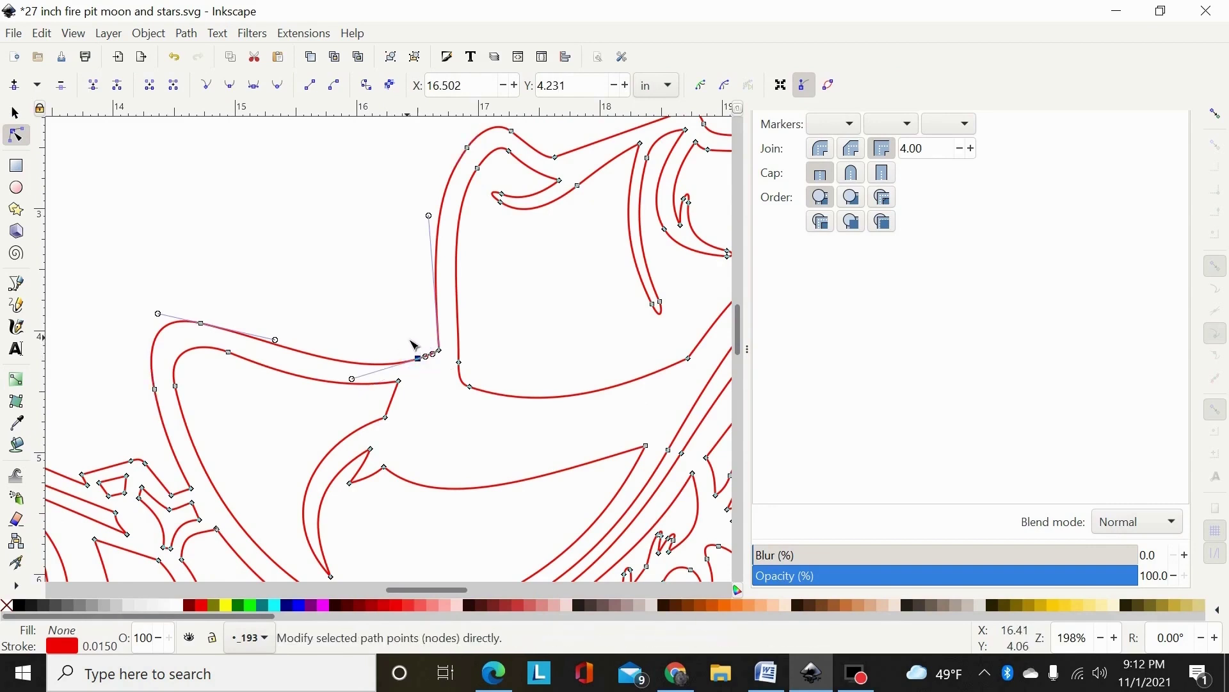
- Delete the short outline segment between the hat brim's new node and its corner with the crown, around X 16.589, Y 4.195 in
left_click_drag(405, 338, 453, 372)
left_click_drag(456, 378, 456, 377)
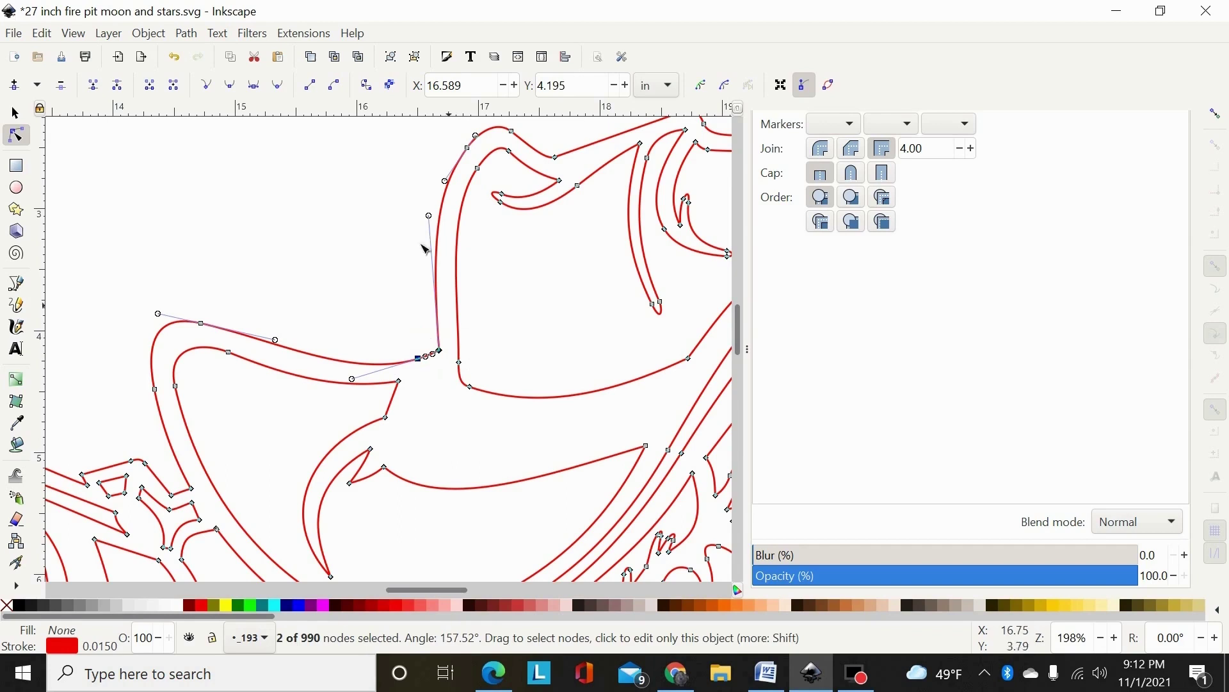
left_click(173, 86)
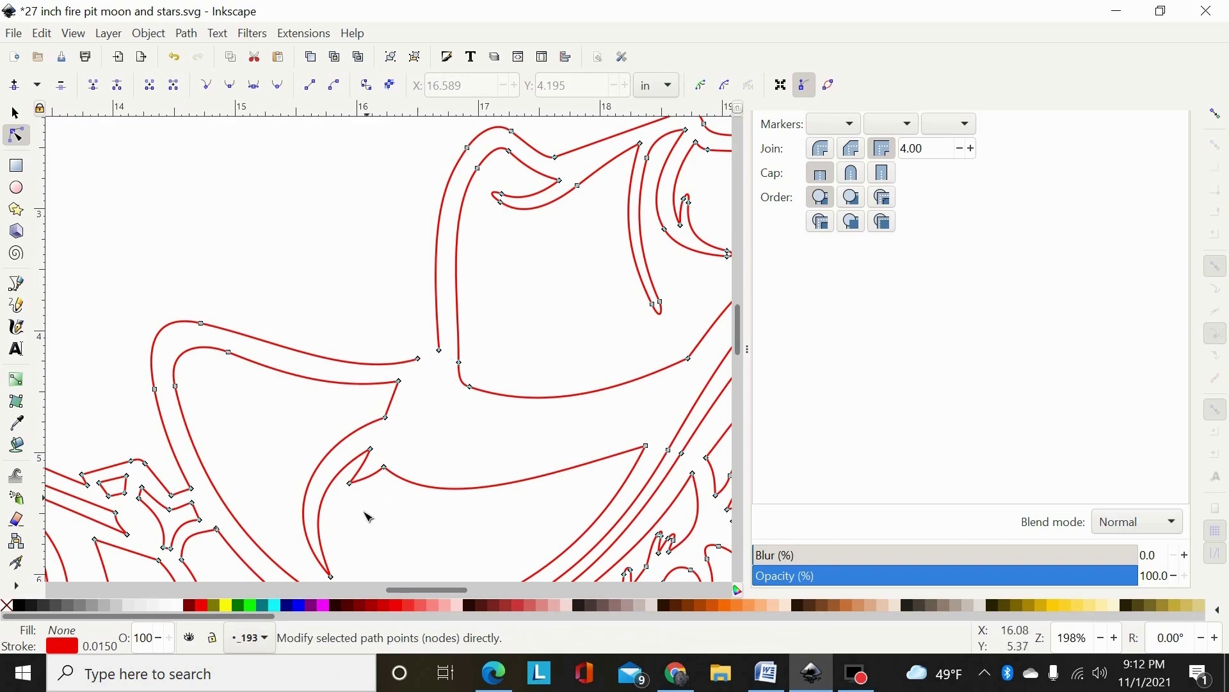
- Insert a node beside the crown's other corner with the brim and delete the short segment between them, around X 19.687, Y 3.186 in
left_click_drag(403, 590, 446, 595)
scroll(459, 401, "up", 4)
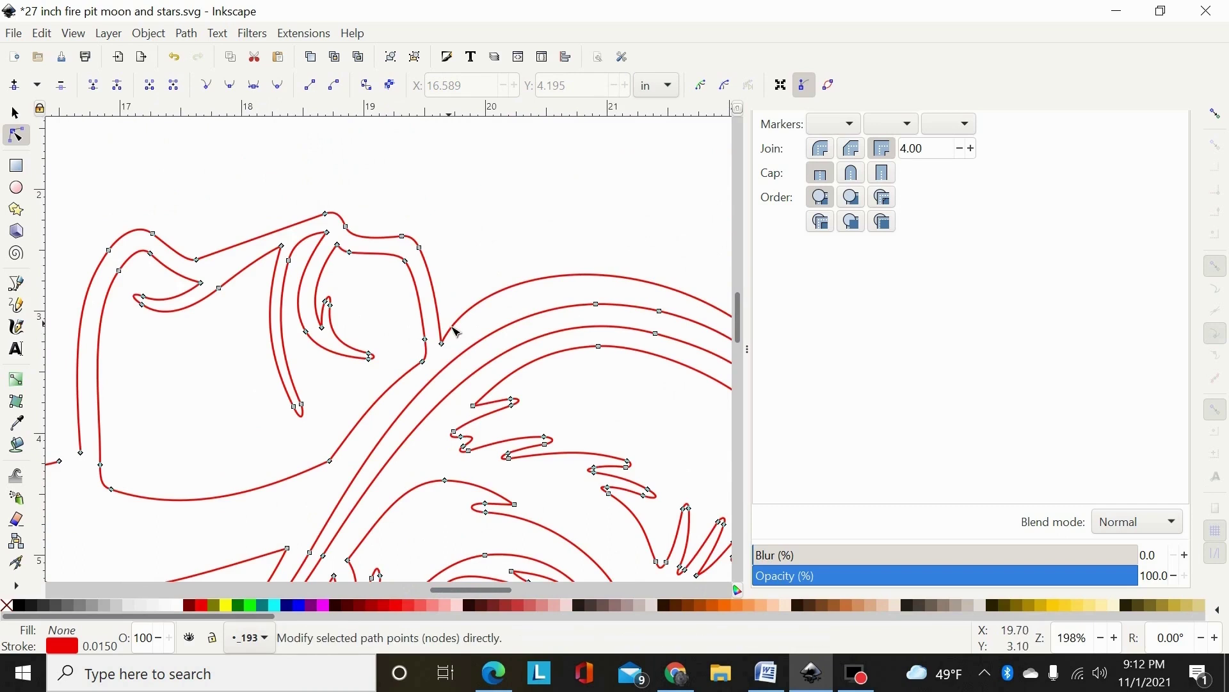
left_click(453, 326)
double_click(433, 274)
left_click(173, 87)
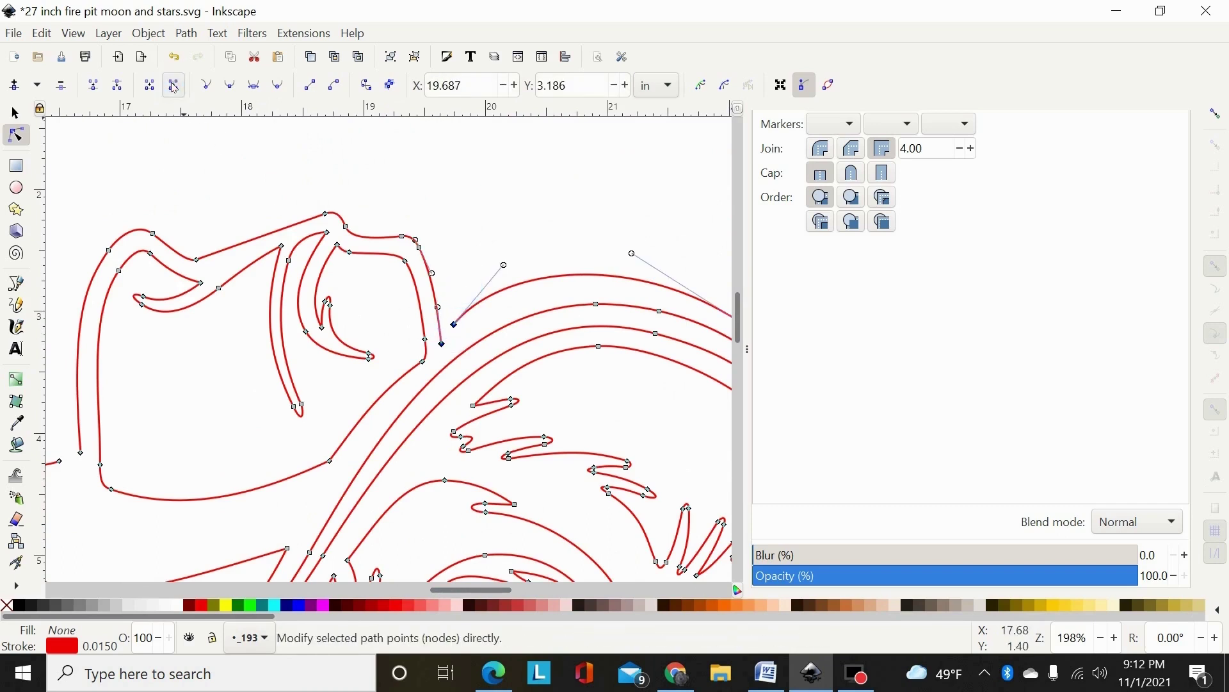
- Open a gap in the right pistol's outermost edge by deleting the short segment around X 27.264, Y 4.630 in
scroll(435, 594, "right", 8)
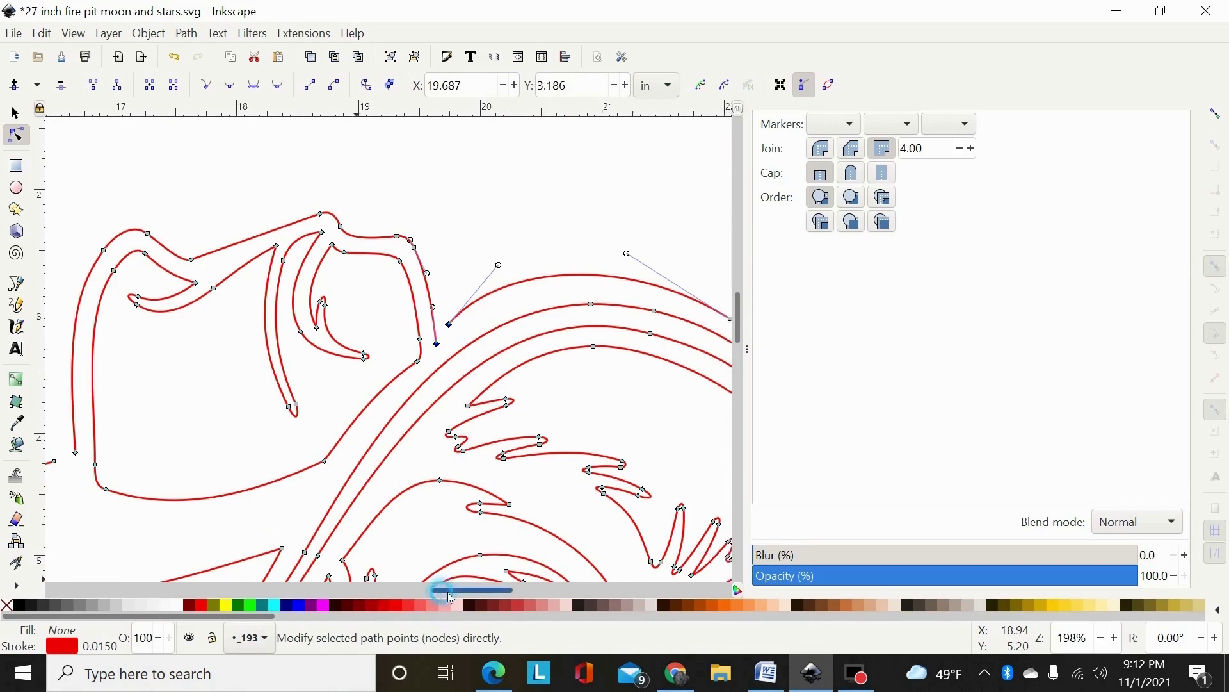
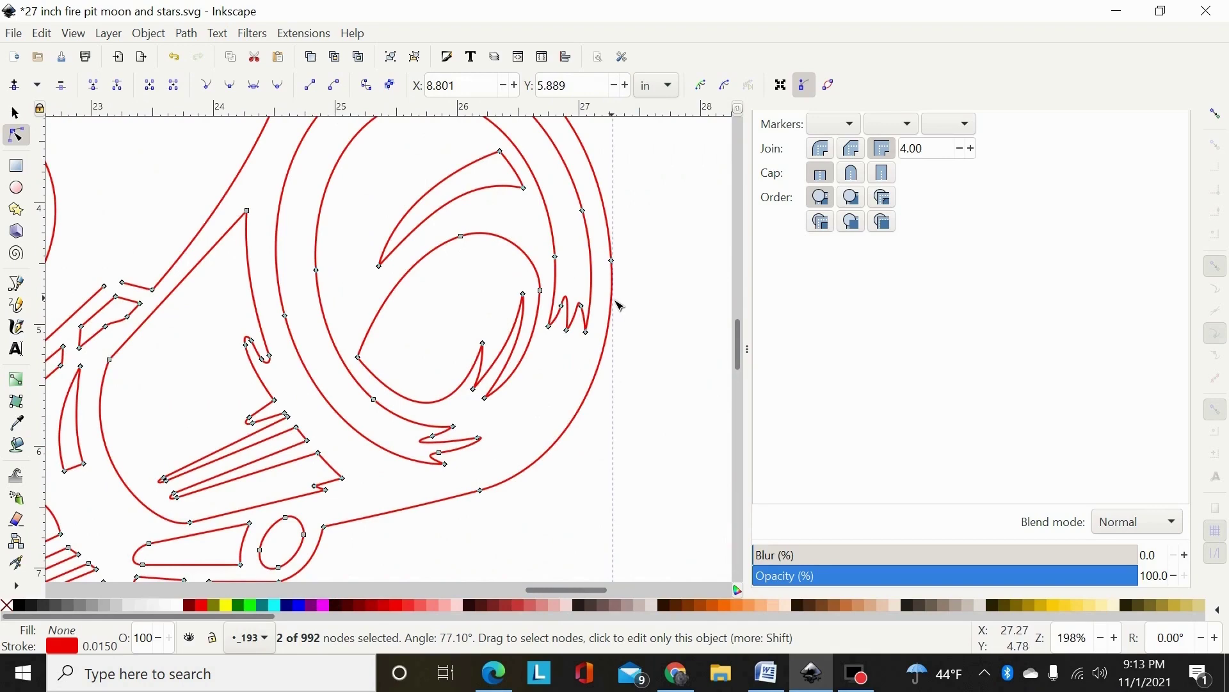
left_click_drag(647, 236, 606, 325)
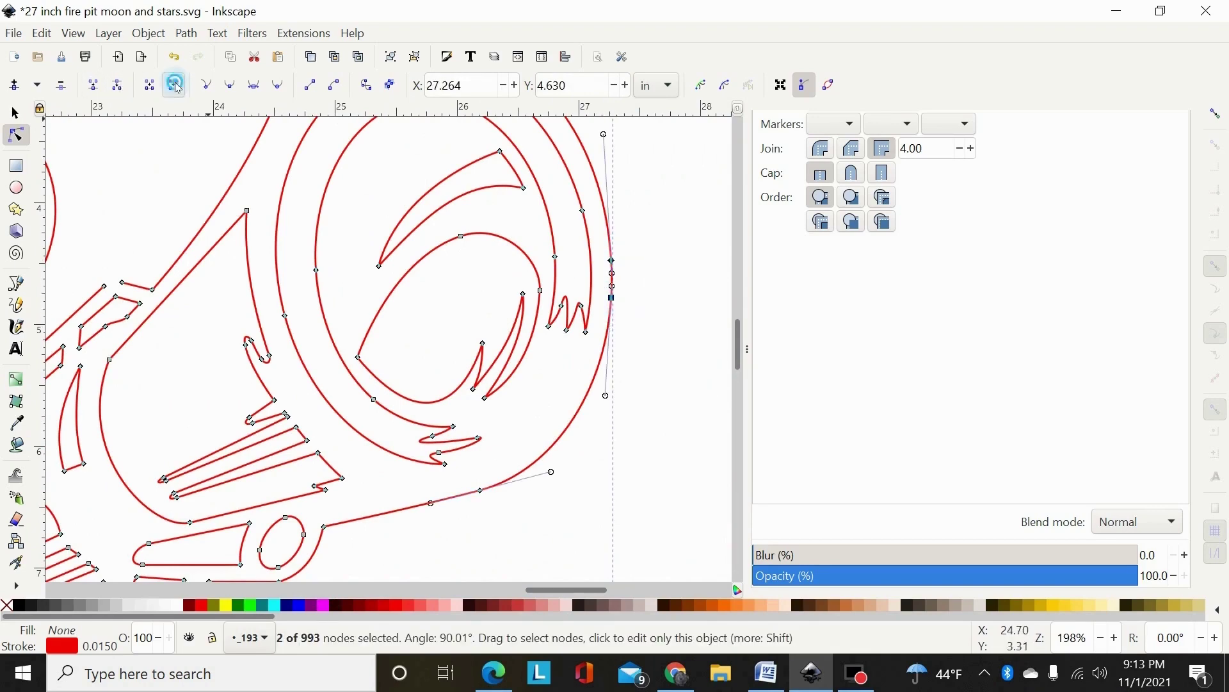
- Insert a node on the lower edge of the right pistol's grip and delete the short segment around X 22.461, Y 11.329 in
scroll(307, 314, "down", 10)
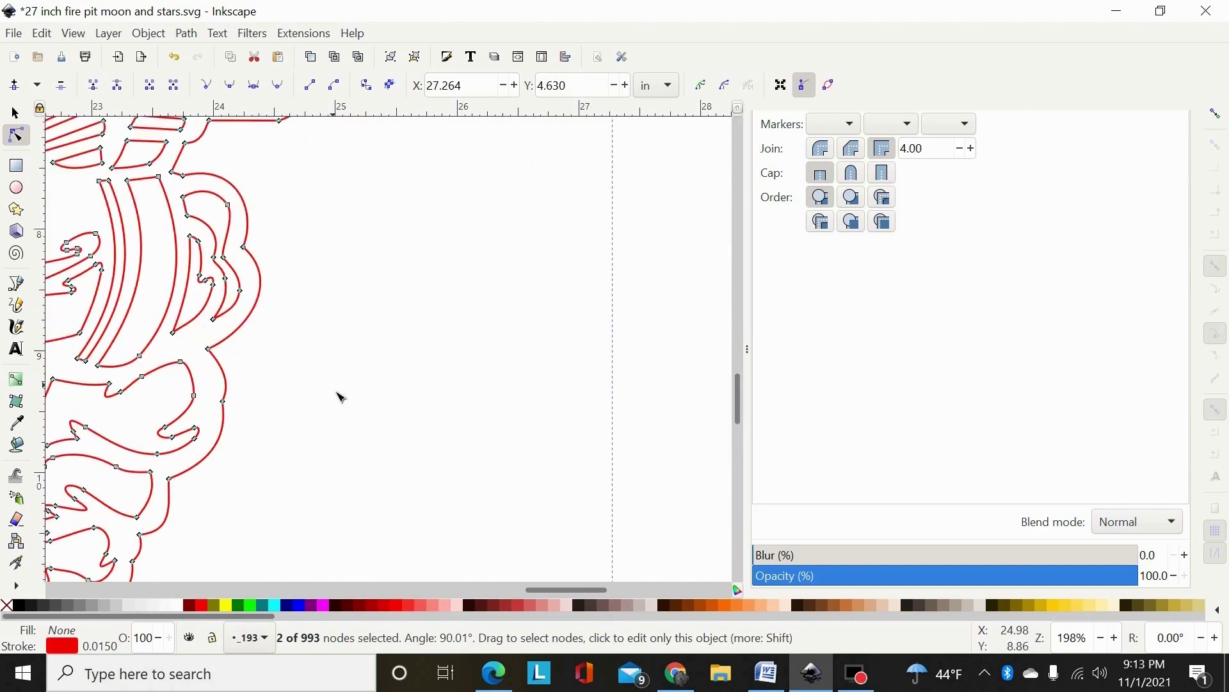
scroll(546, 591, "left", 10)
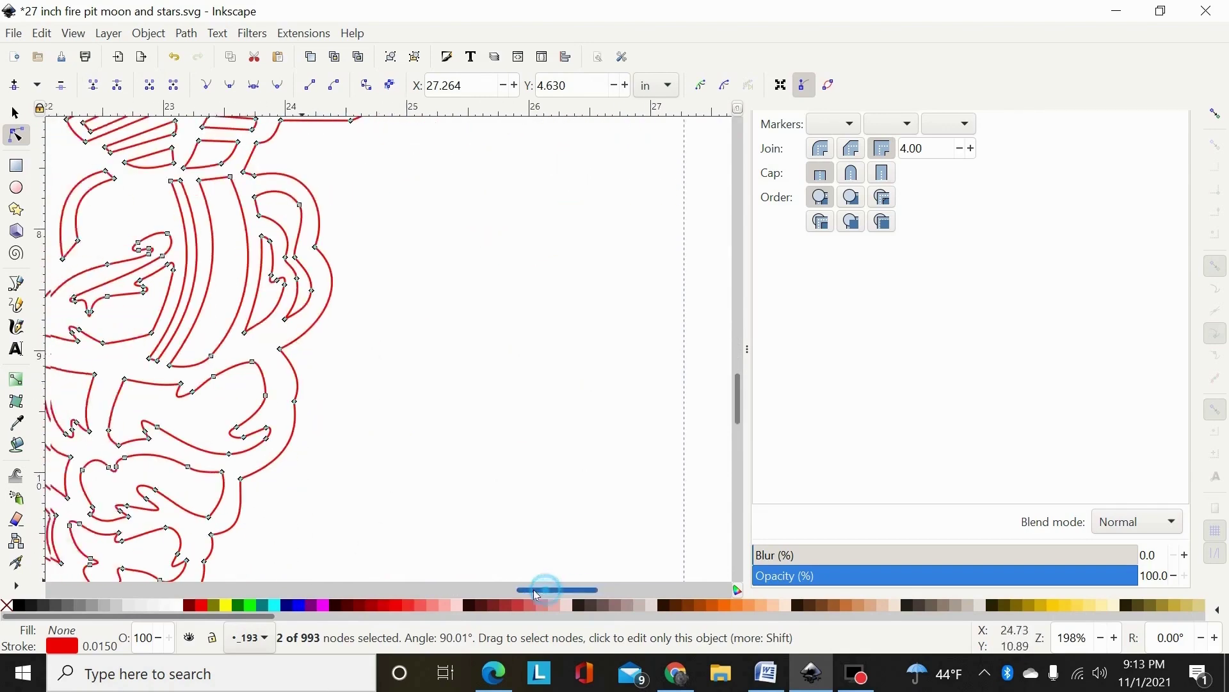
scroll(563, 454, "down", 3)
scroll(563, 454, "down", 3)
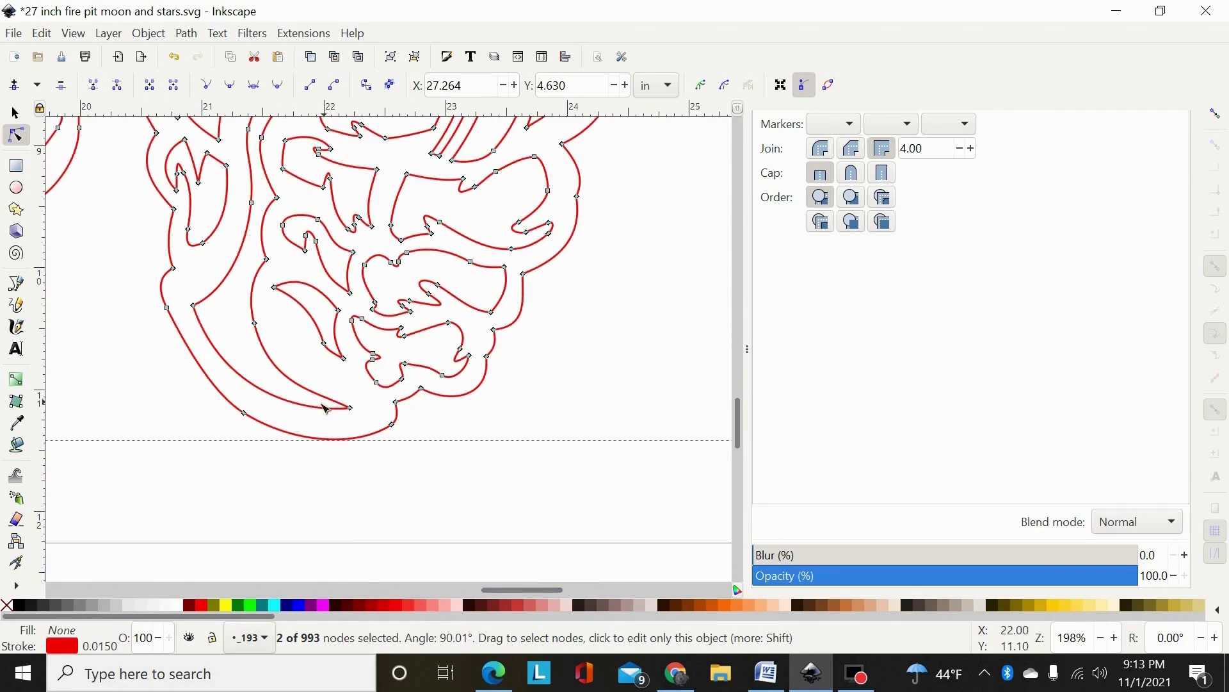
left_click(370, 438)
left_click_drag(418, 415, 363, 466)
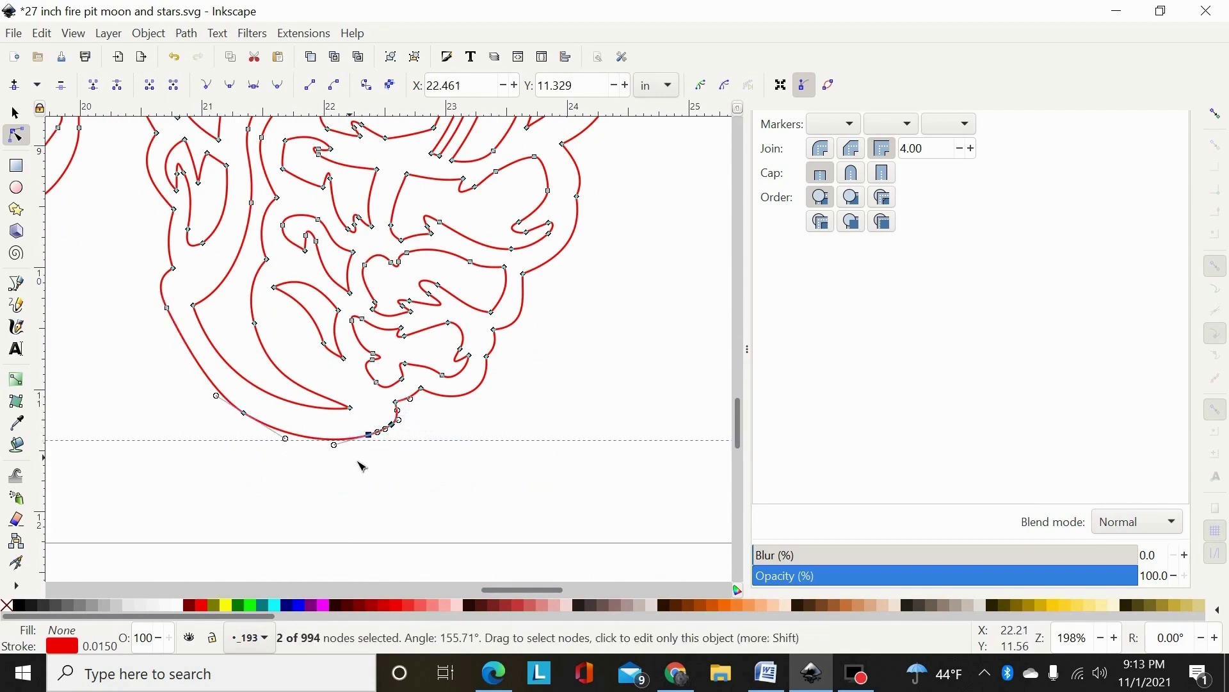
left_click(177, 90)
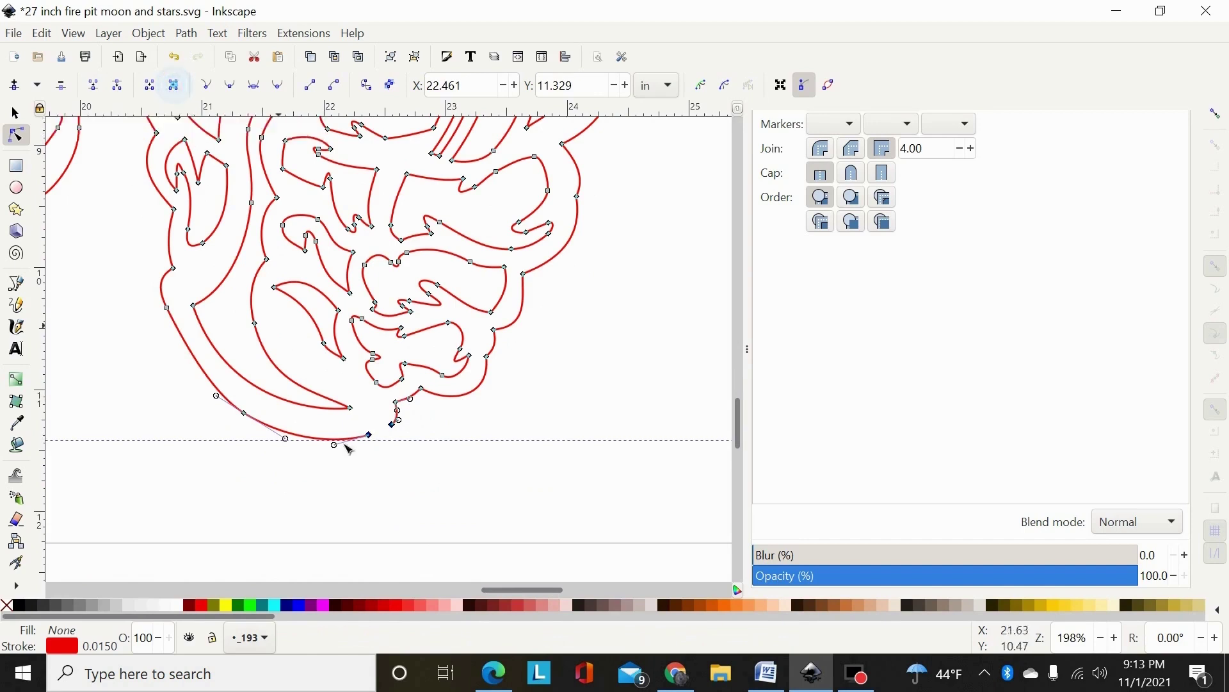
- Insert a node on the left grip's lower edge at about X 15.661, Y 10.952 in and delete the short segment to its left
left_click_drag(497, 589, 401, 592)
left_click(311, 385)
double_click(306, 383)
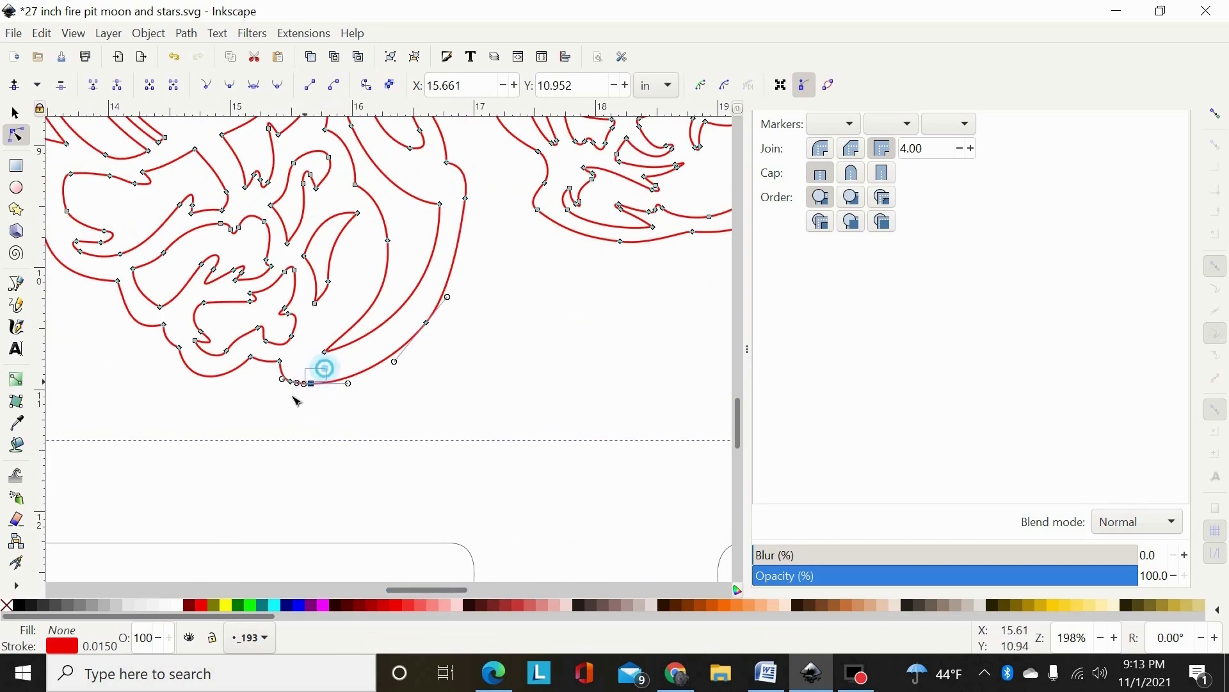
left_click(121, 91)
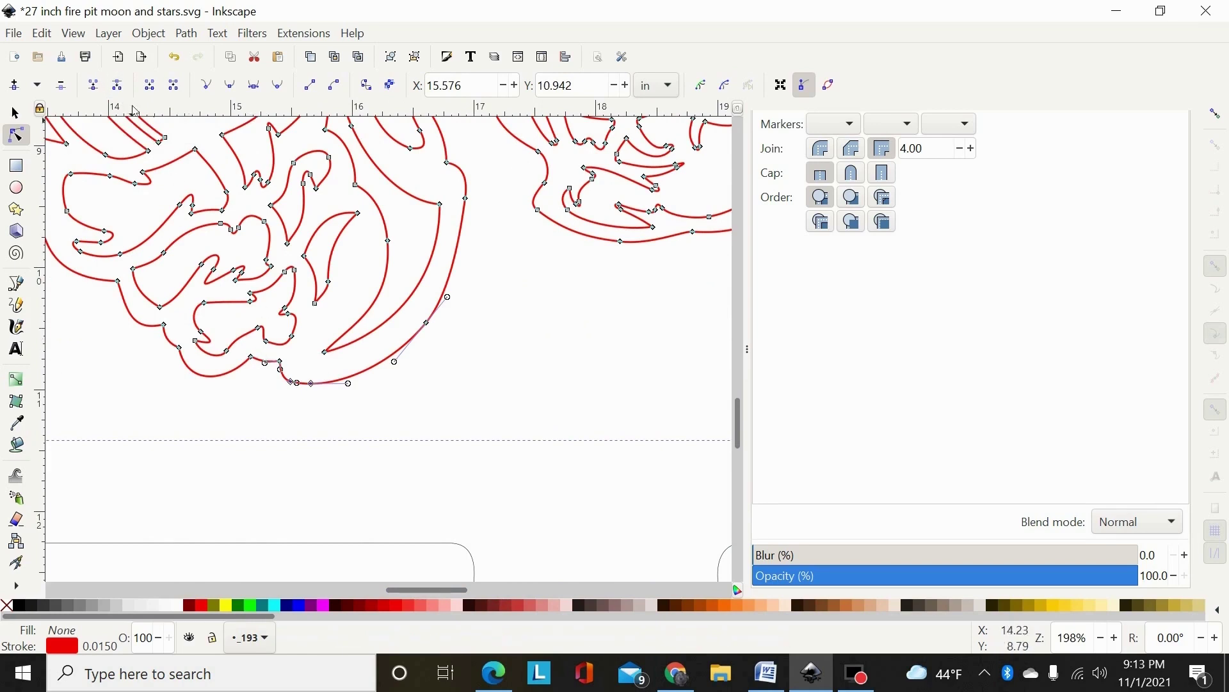
key("ctrl+z")
left_click_drag(259, 369, 330, 409)
left_click(173, 87)
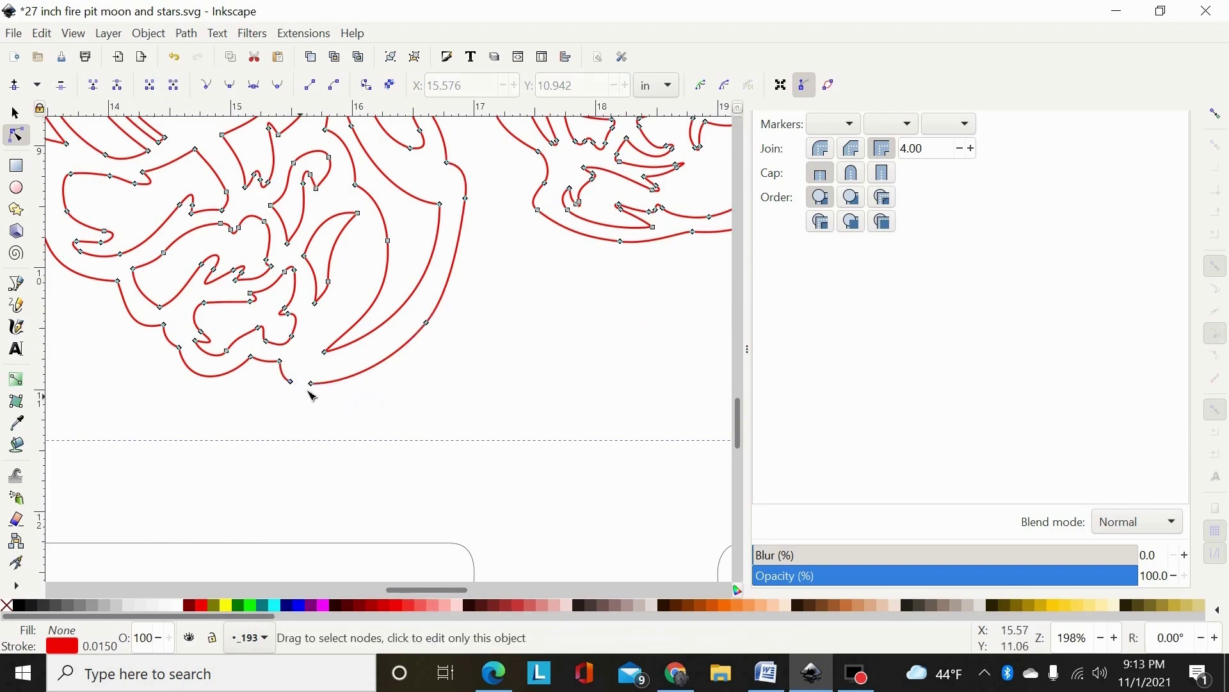
- Insert a node on the skull's chin outline, delete the short segment around X 18.710, Y 9.721 in, and deselect the artwork
scroll(529, 372, "down", 2, "ctrl")
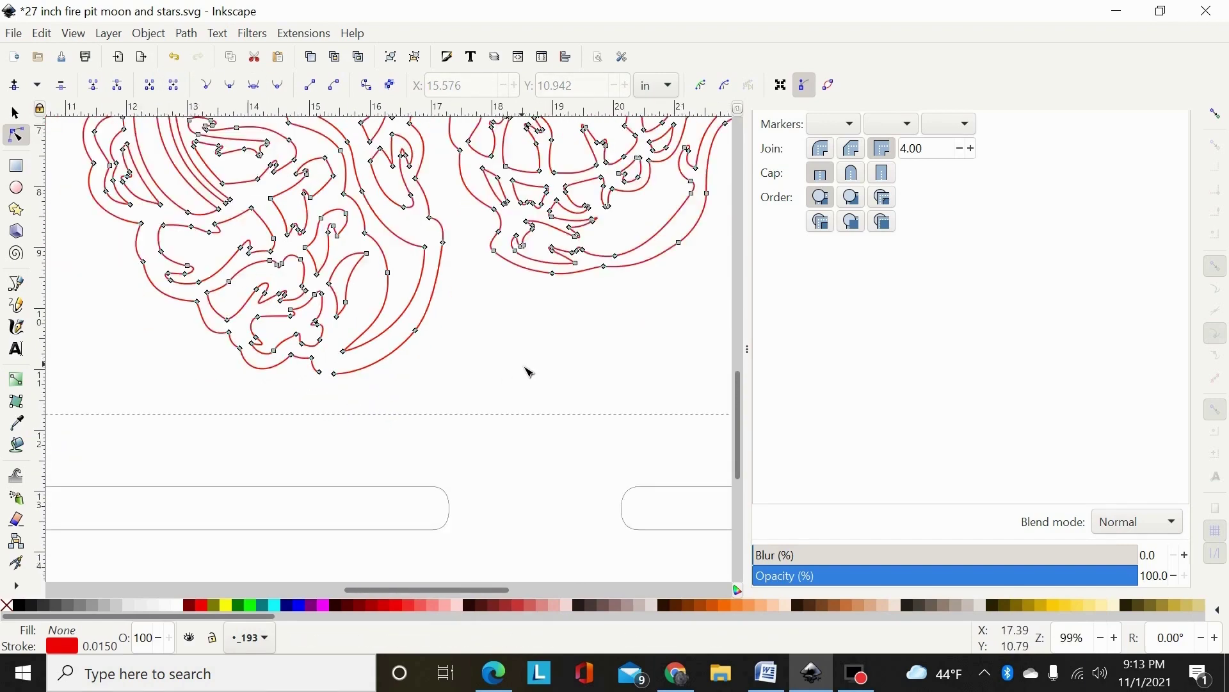
scroll(448, 397, "up", 1)
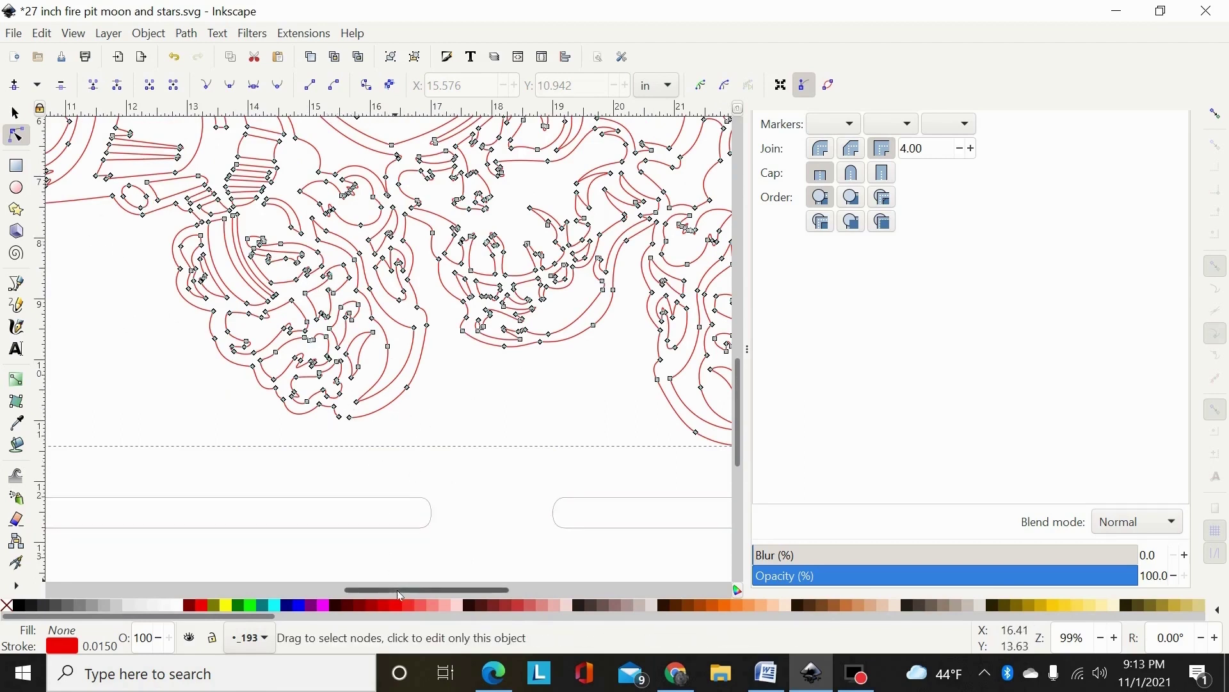
left_click_drag(396, 590, 431, 592)
scroll(429, 563, "up", 2)
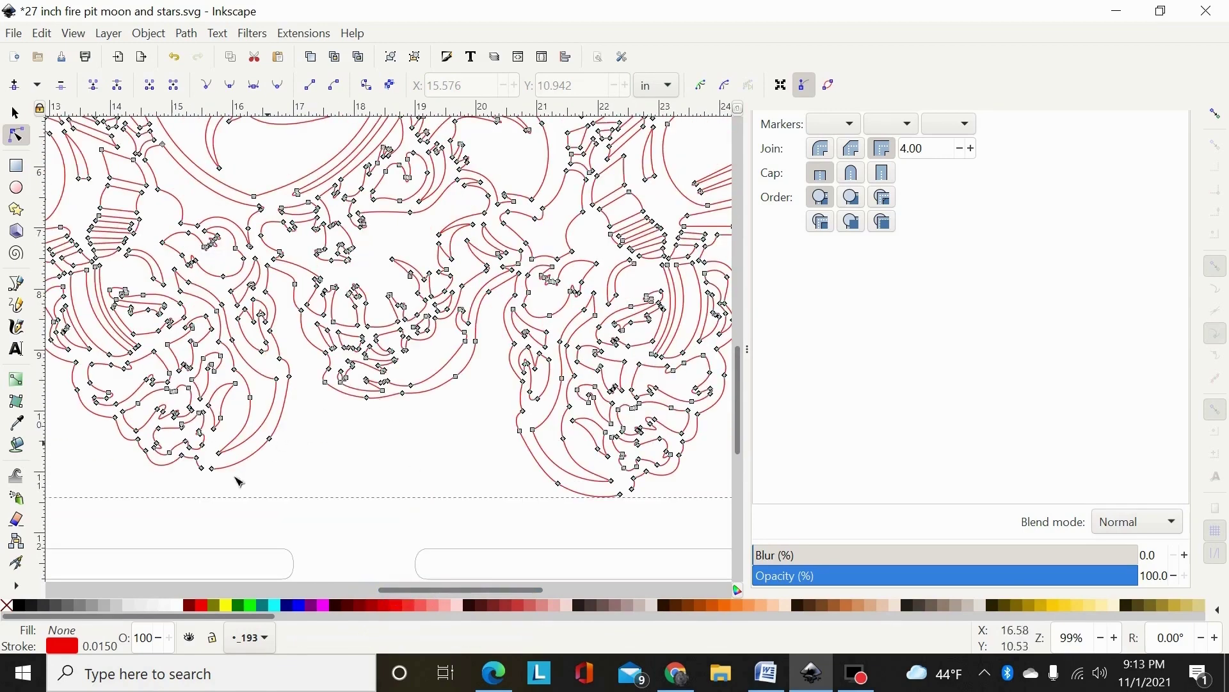
scroll(429, 454, "up", 5)
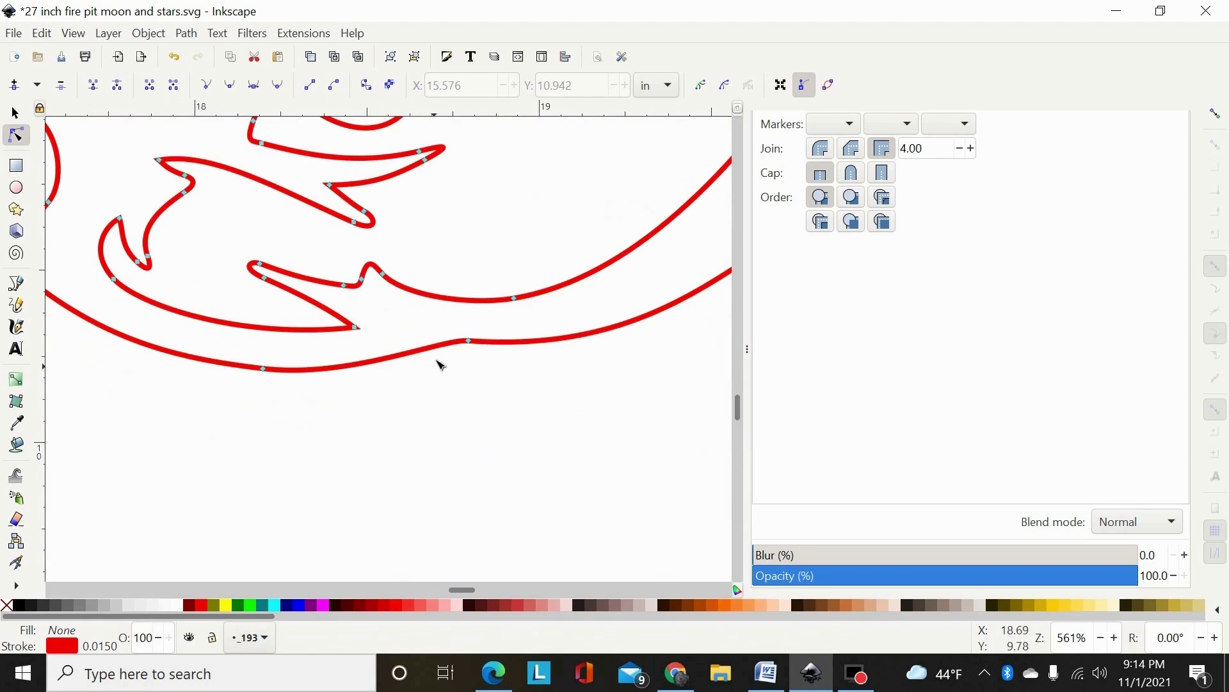
left_click(415, 357)
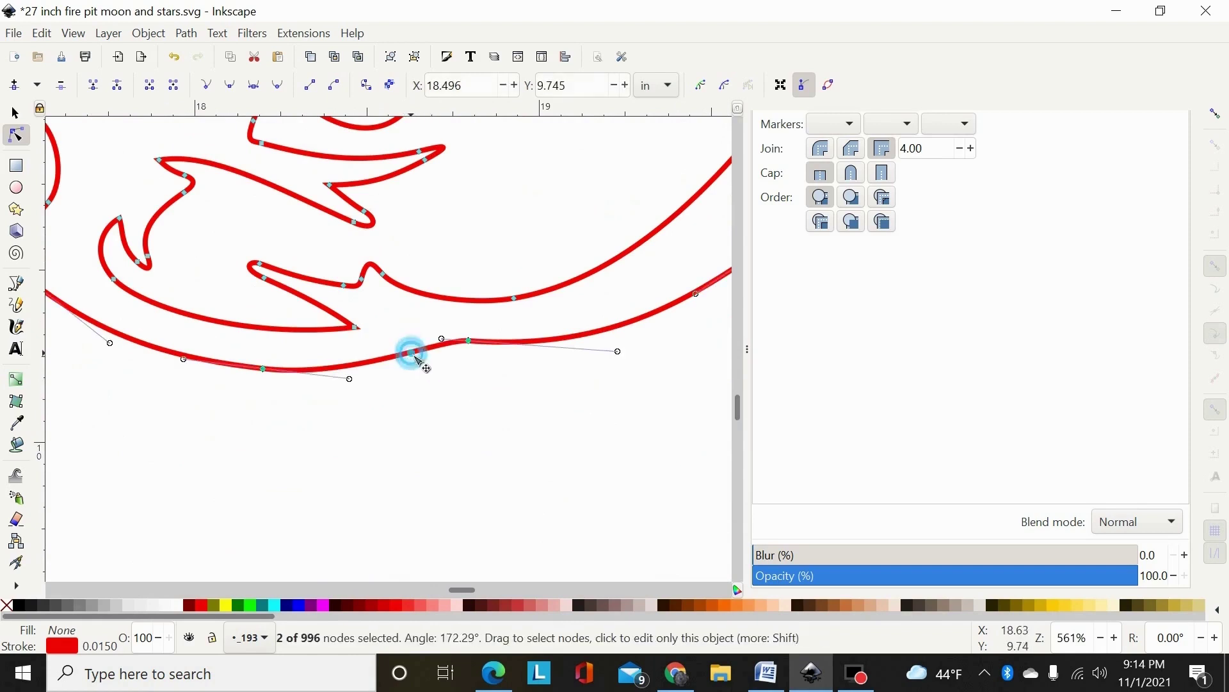
left_click_drag(503, 379, 396, 332)
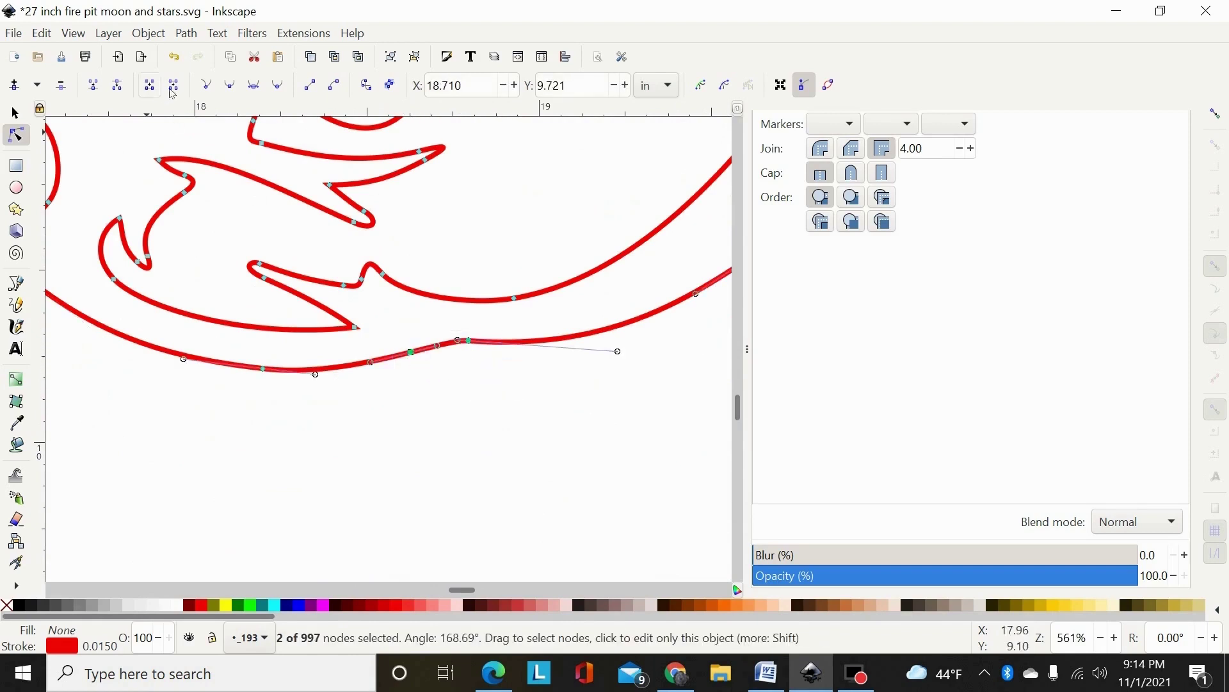
left_click(173, 85)
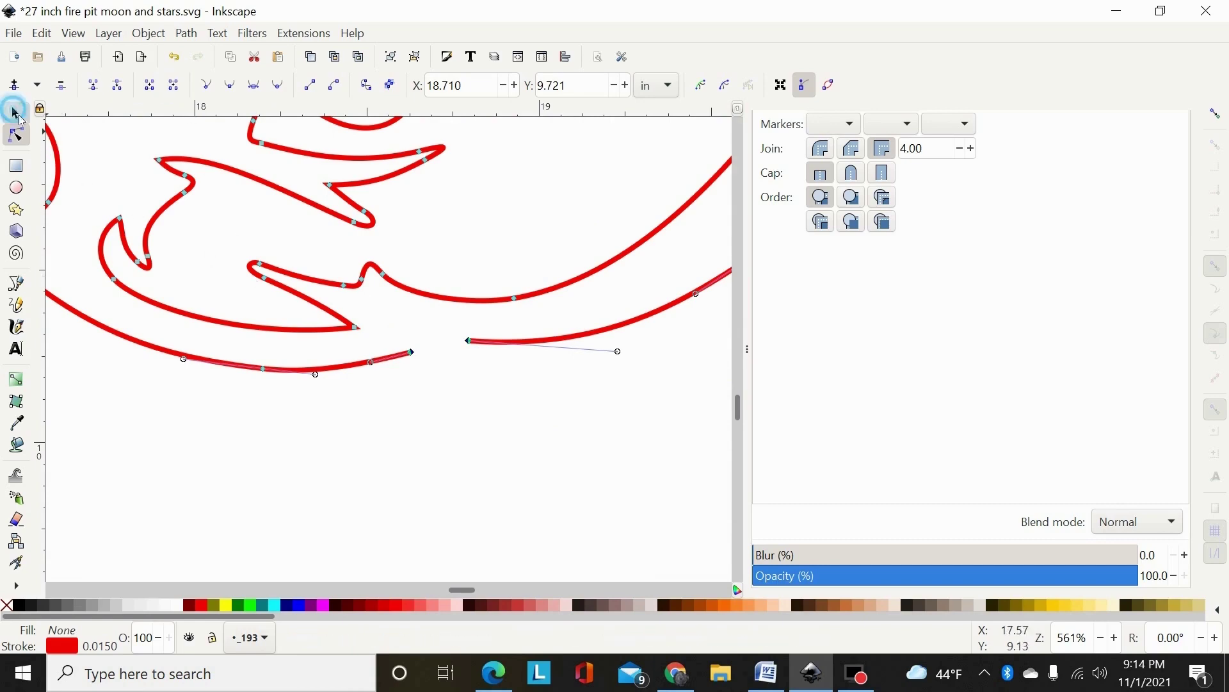
left_click(15, 112)
left_click(340, 410)
- Combine the opened skull-and-pistols artwork and the fire pit side panel into a single path
scroll(474, 391, "down", 6)
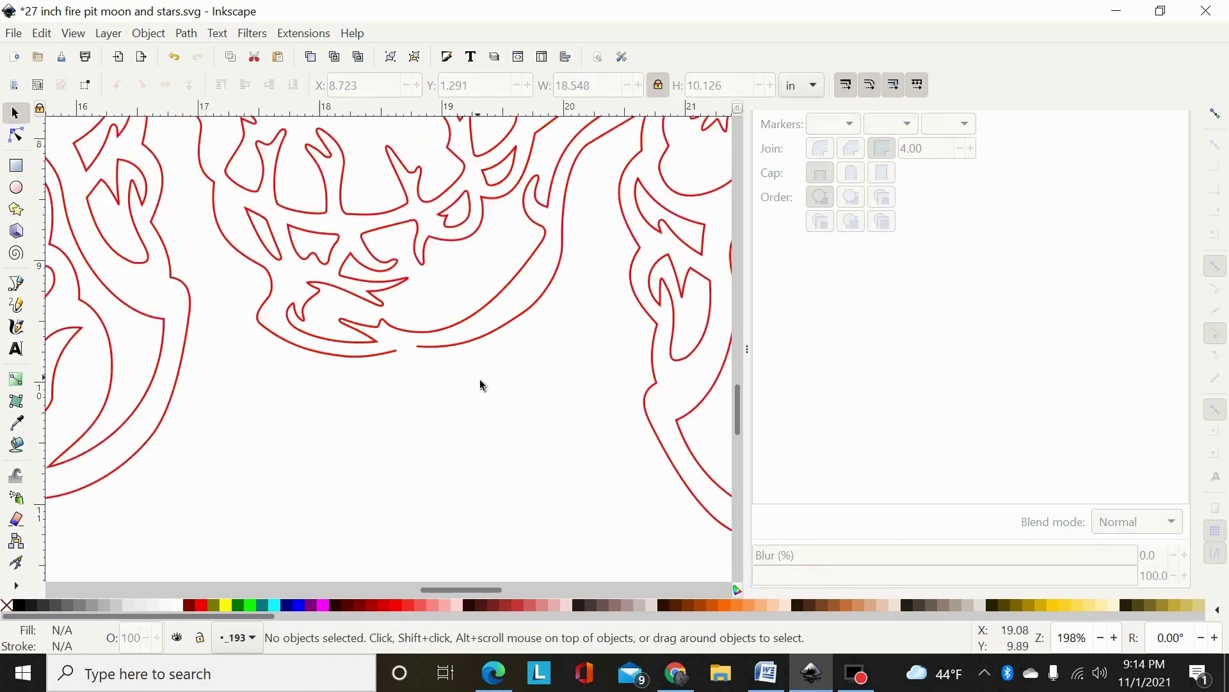
scroll(467, 383, "down", 1)
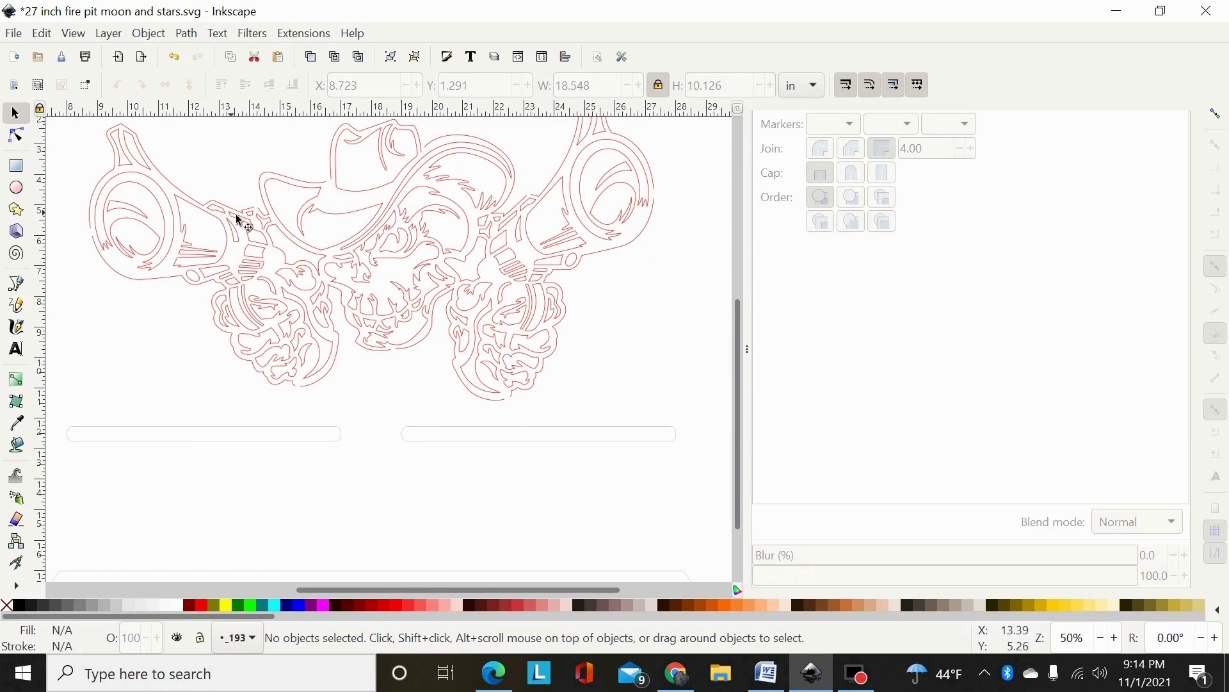
scroll(497, 201, "up", 4)
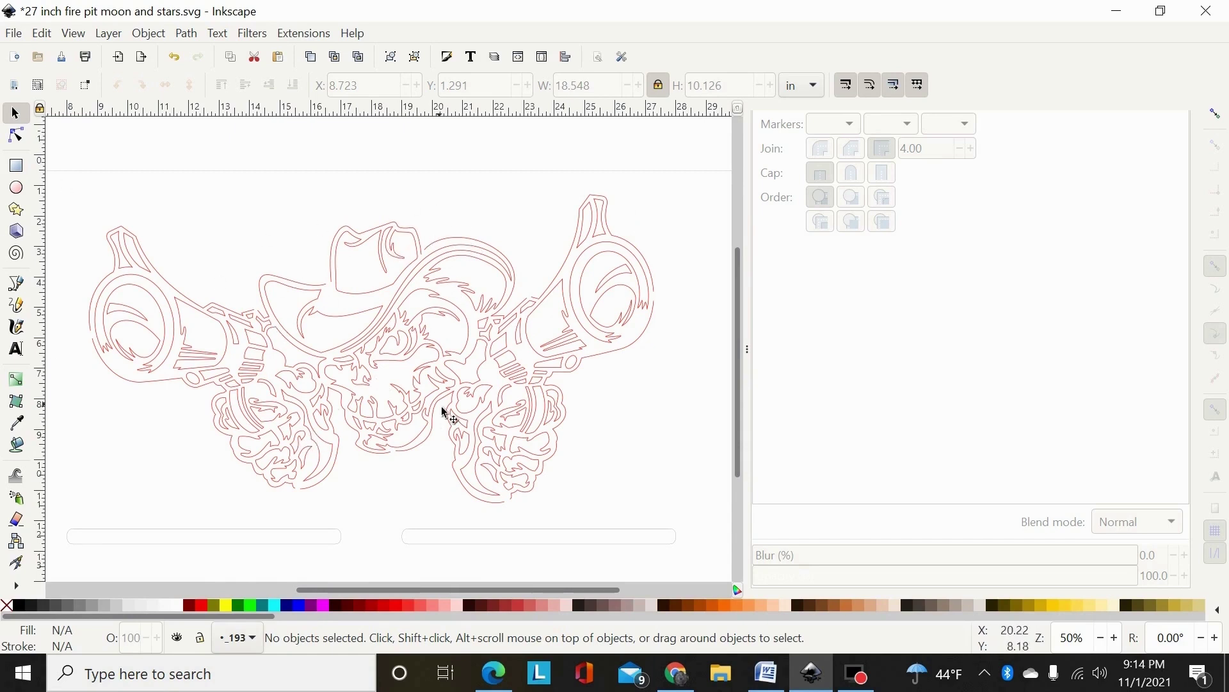
scroll(438, 346, "down", 3)
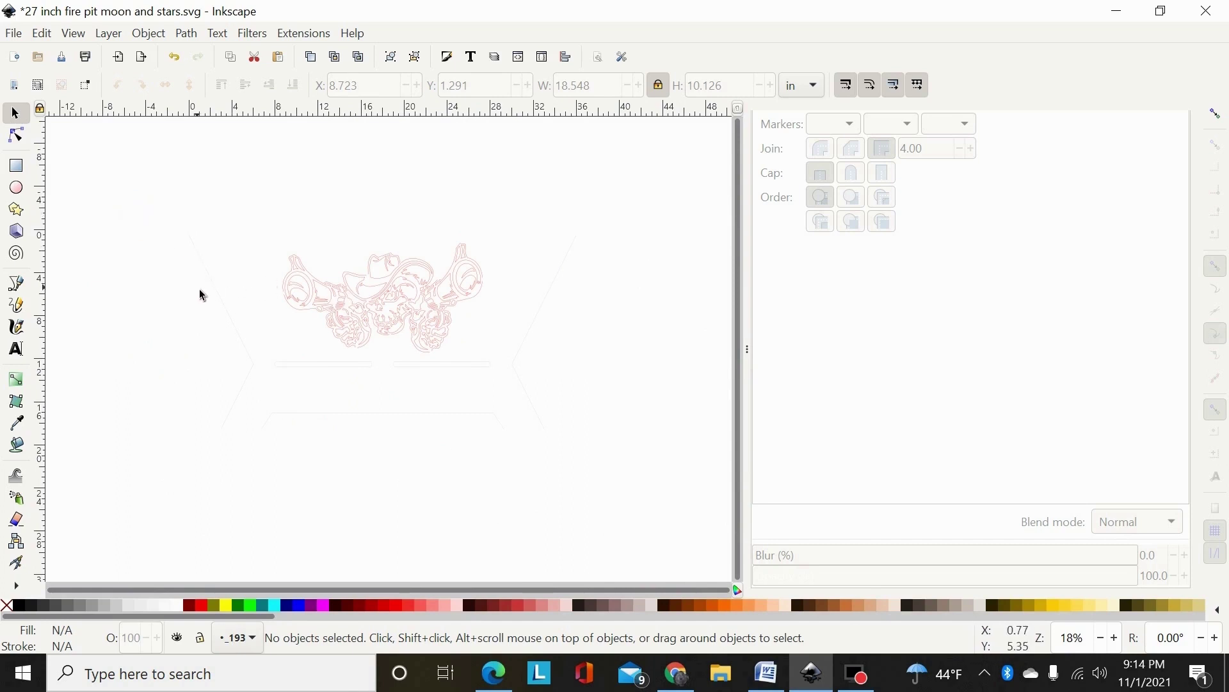
left_click_drag(114, 171, 333, 451)
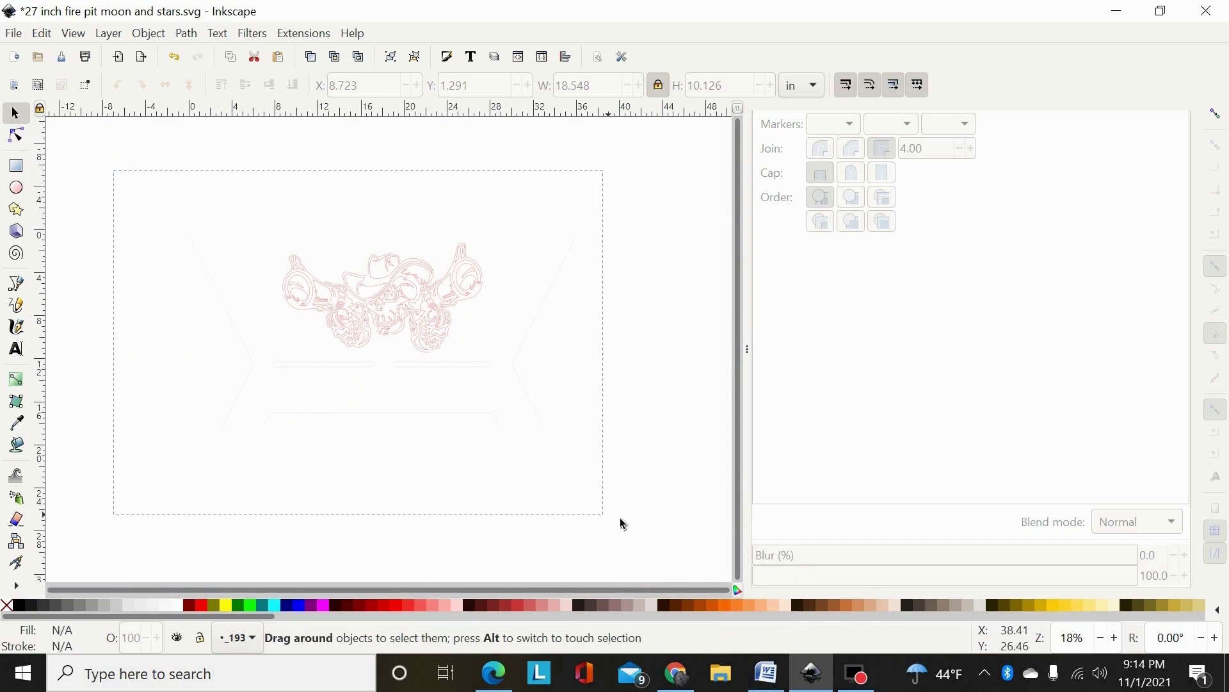
left_click_drag(680, 525, 680, 525)
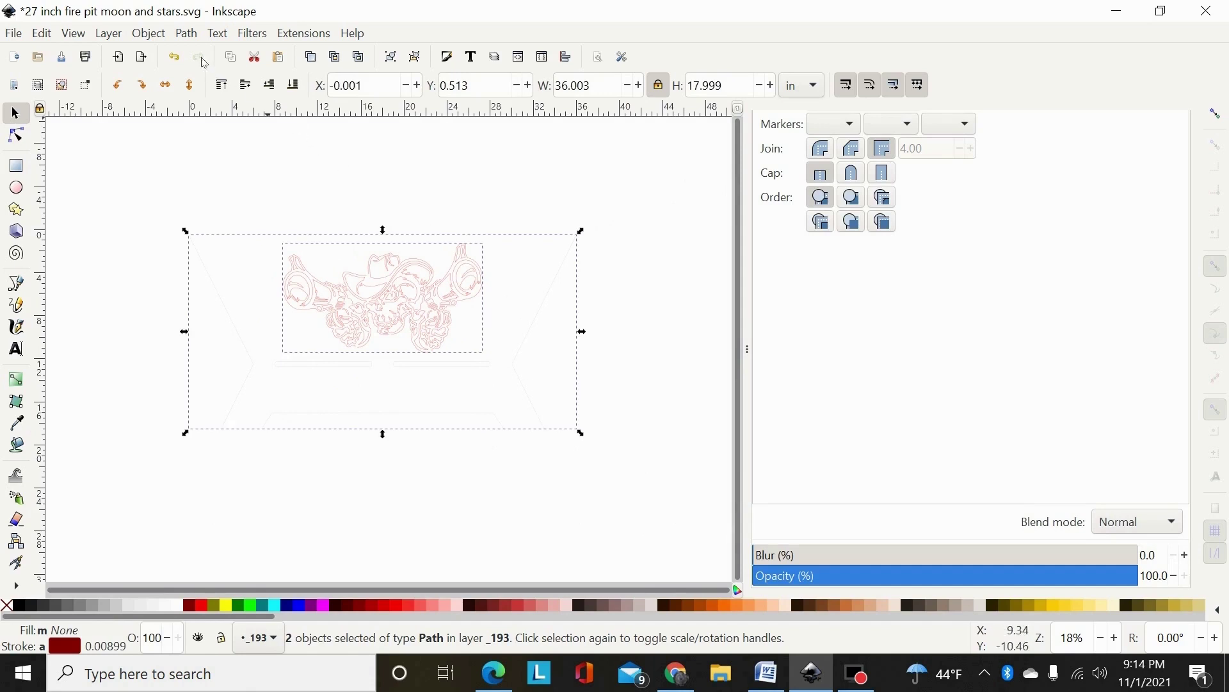
left_click(187, 34)
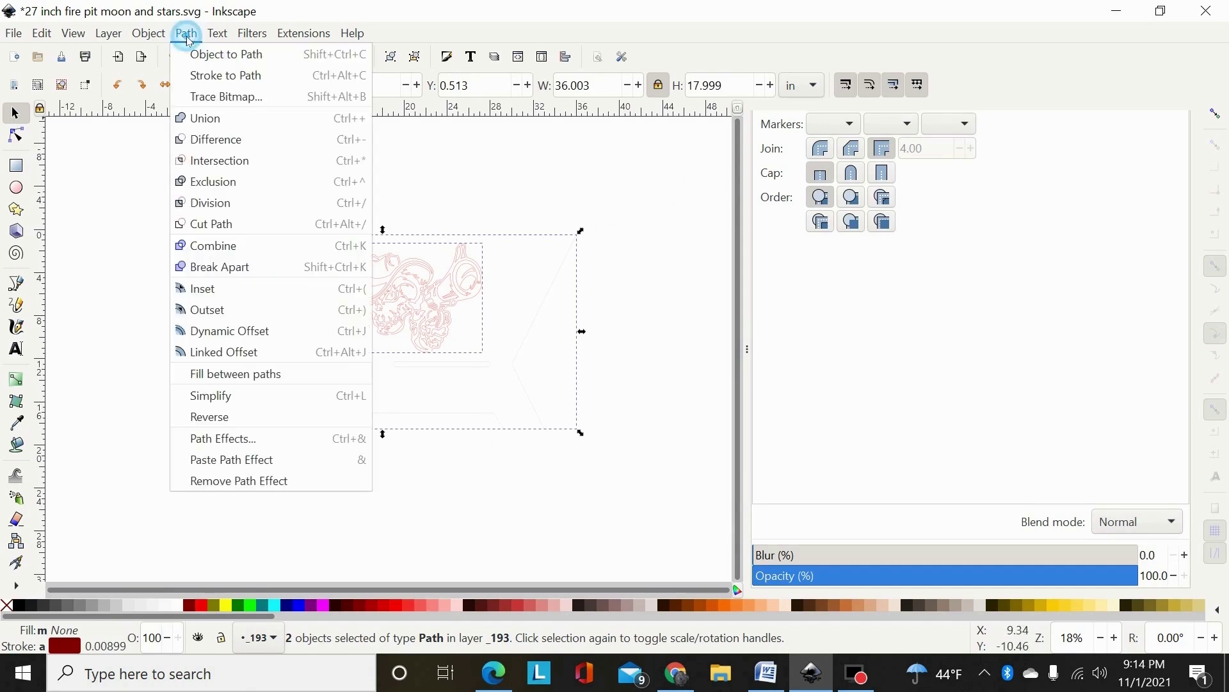
left_click(214, 251)
left_click(128, 303)
mouse_move(112, 186)
left_mouse_down()
mouse_move(201, 296)
mouse_move(689, 503)
left_mouse_up()
left_click(679, 360)
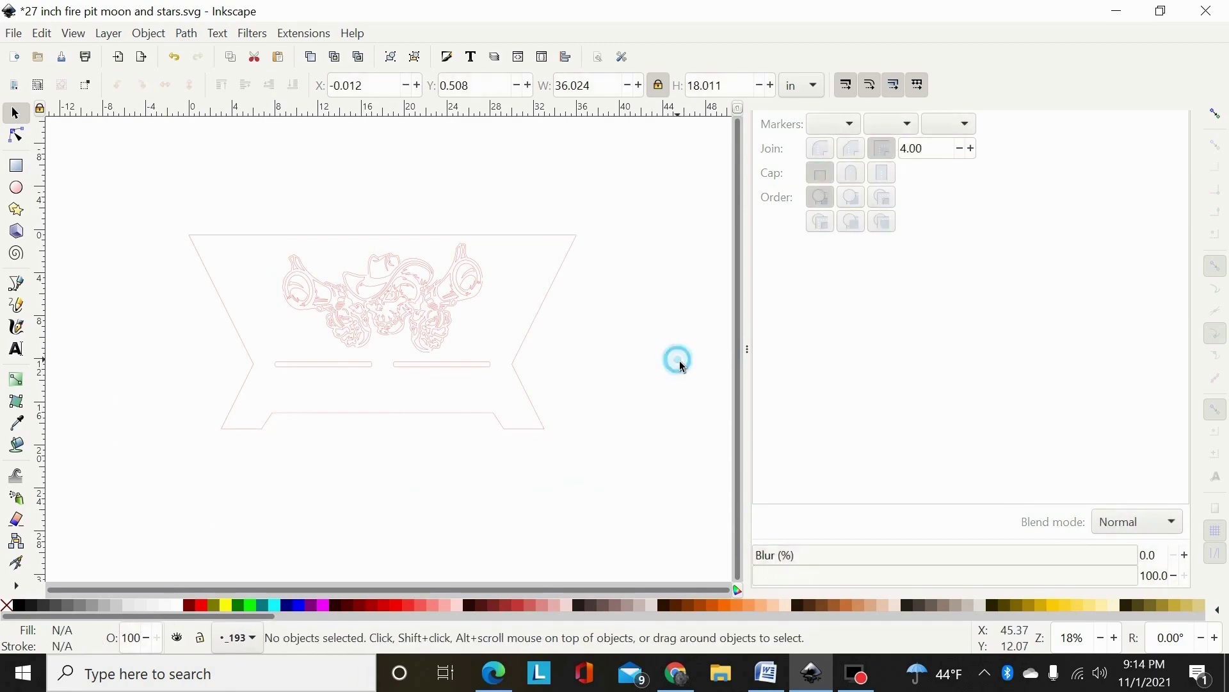
- Examine the gaps in the artwork's outline and check that the artwork and panel select as one path
key("5")
key("plus")
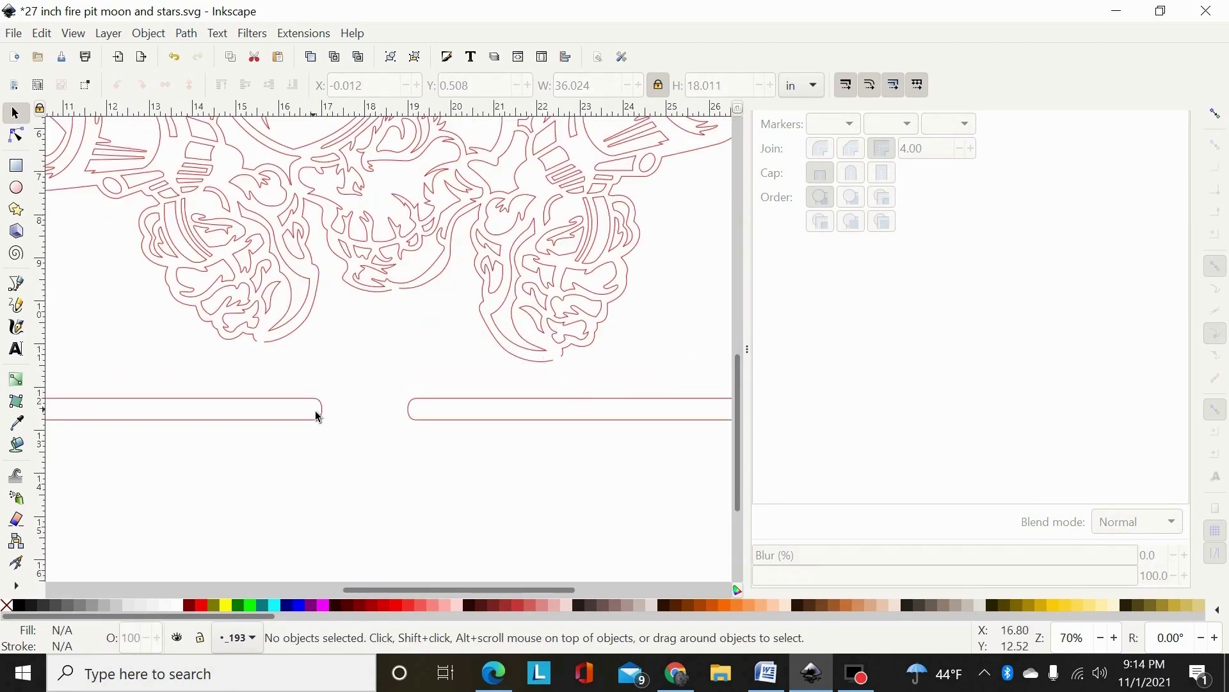
scroll(346, 384, "up", 8)
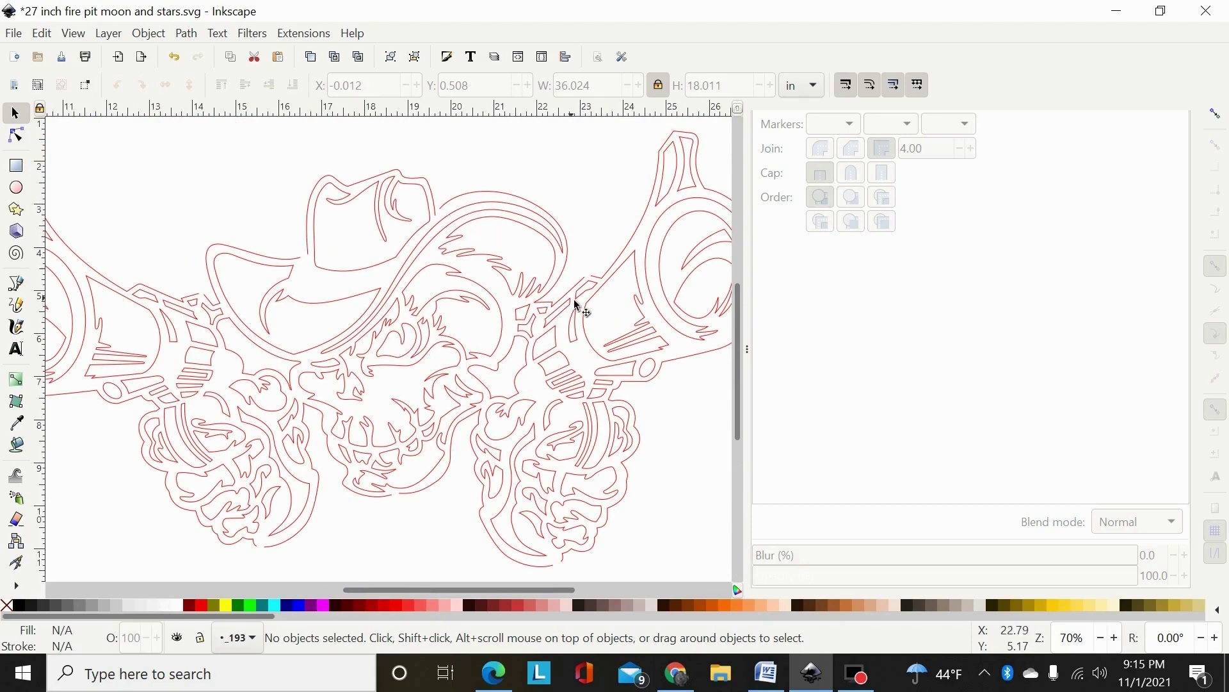
left_click(505, 207)
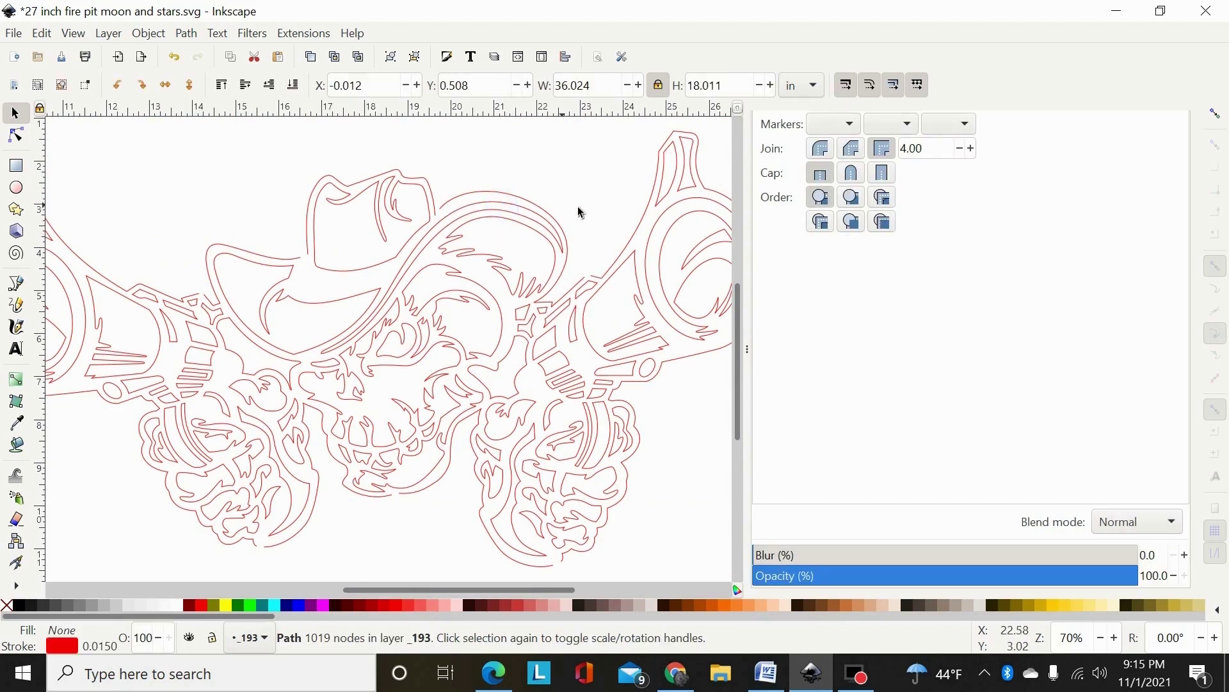
scroll(578, 206, "down", 4)
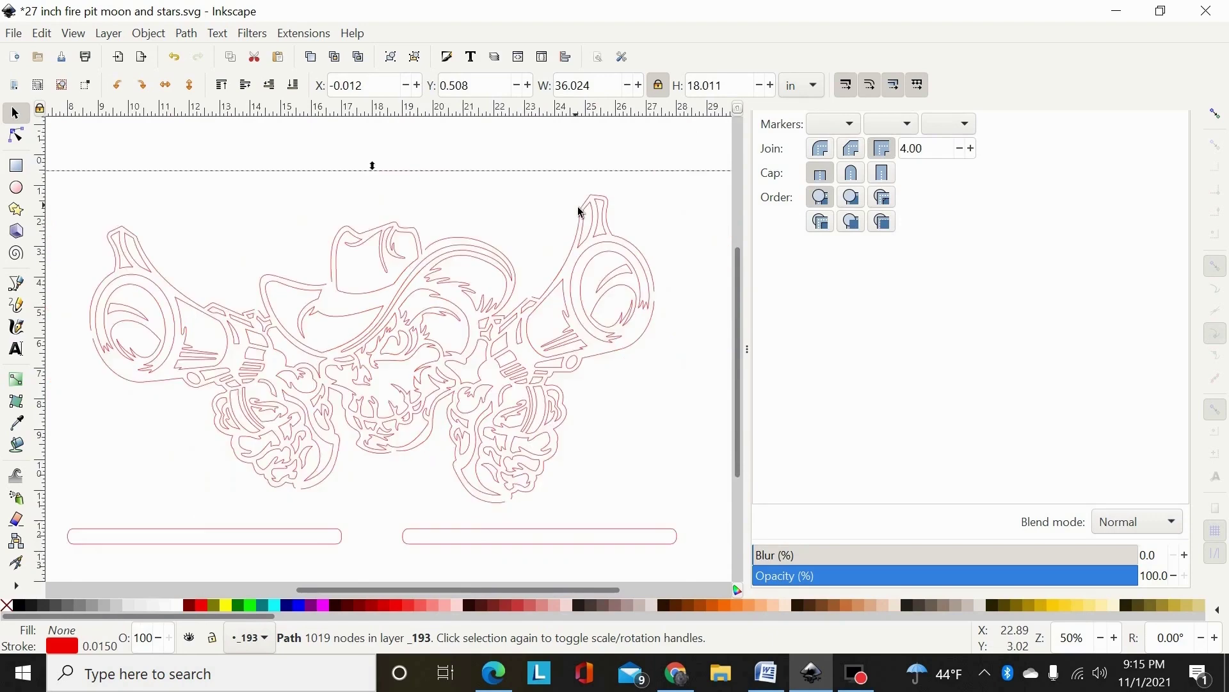
left_click(656, 406)
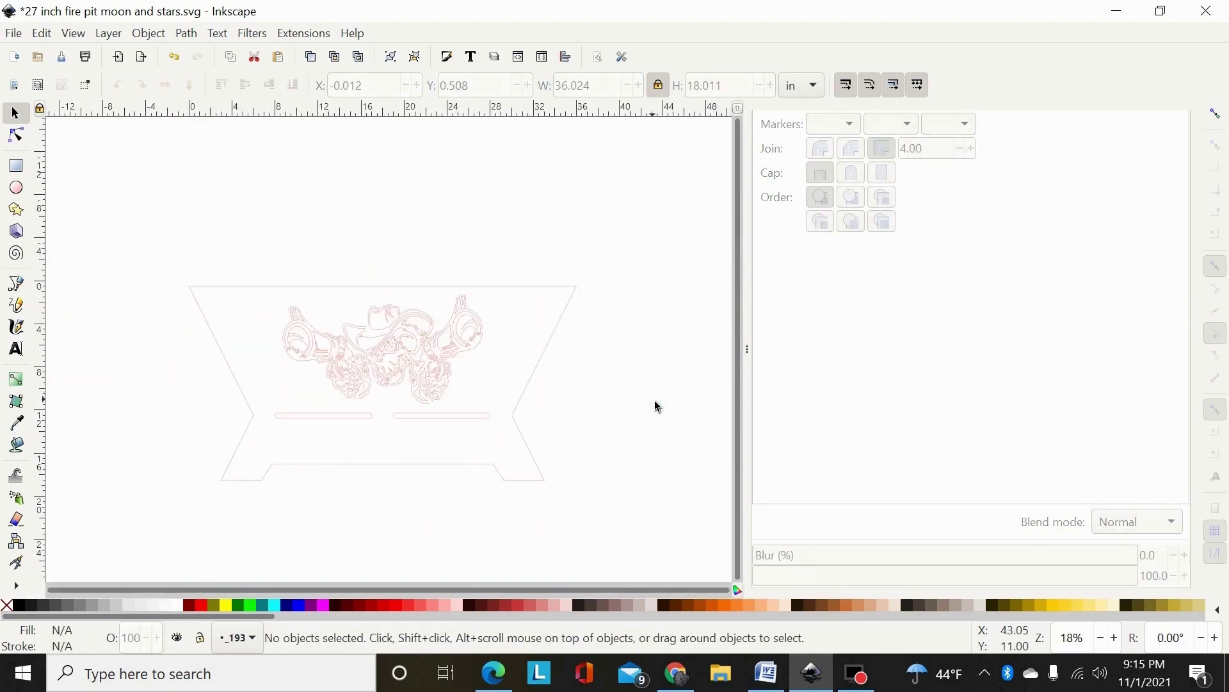